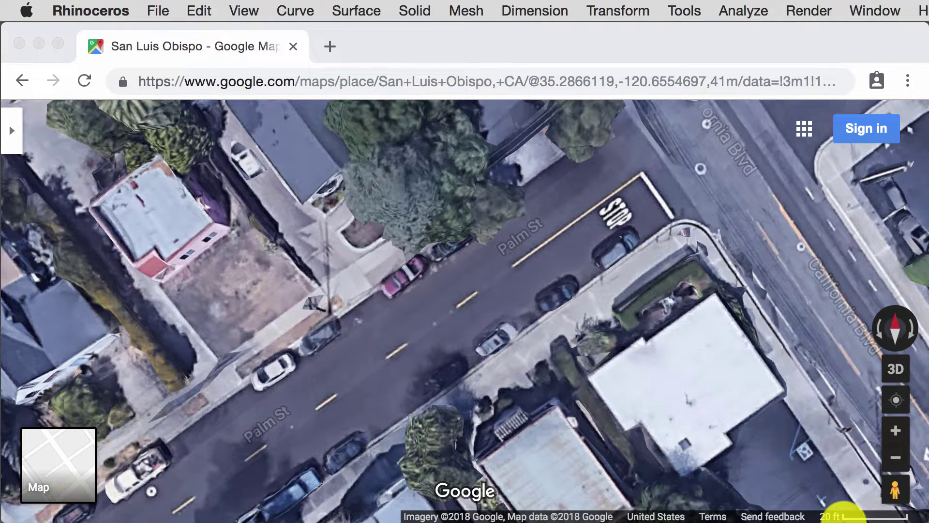
Screenshot the Google Maps satellite view of the Palm St and California Blvd corner.
key("super+shift+4")
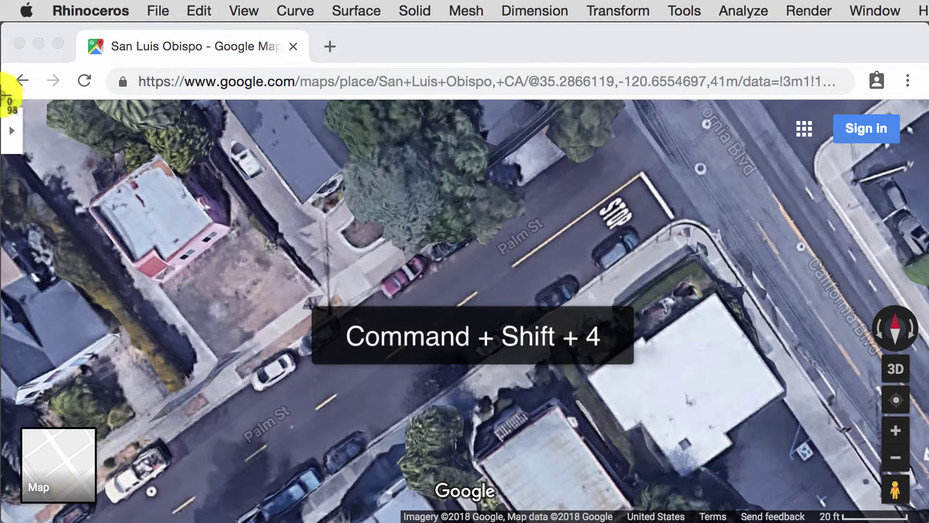
left_click_drag(2, 77, 922, 518)
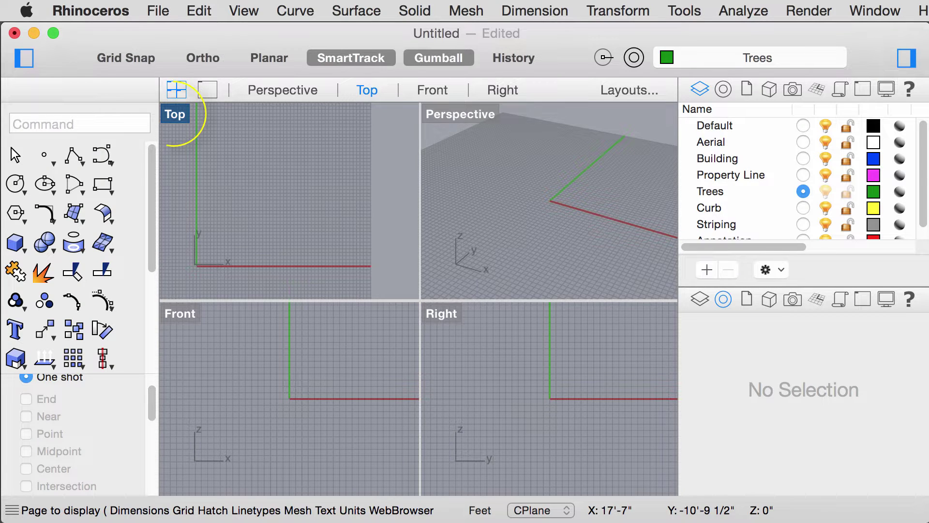
Maximize the Top viewport and toggle Ortho and Gumball on.
double_click(170, 117)
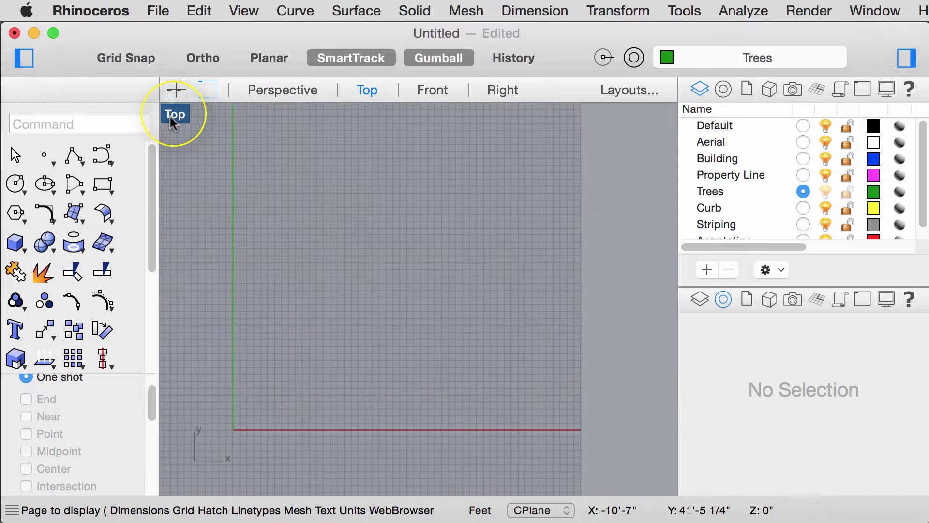
left_click(220, 60)
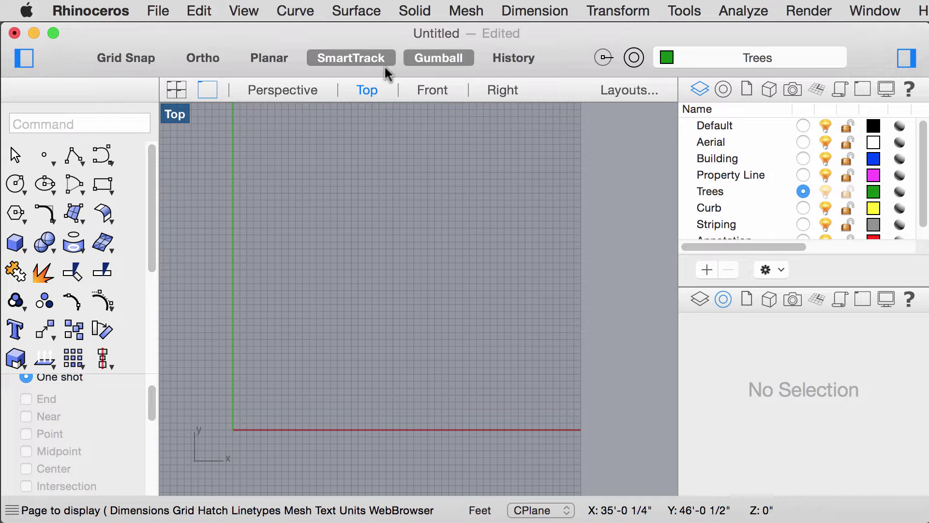
left_click(430, 60)
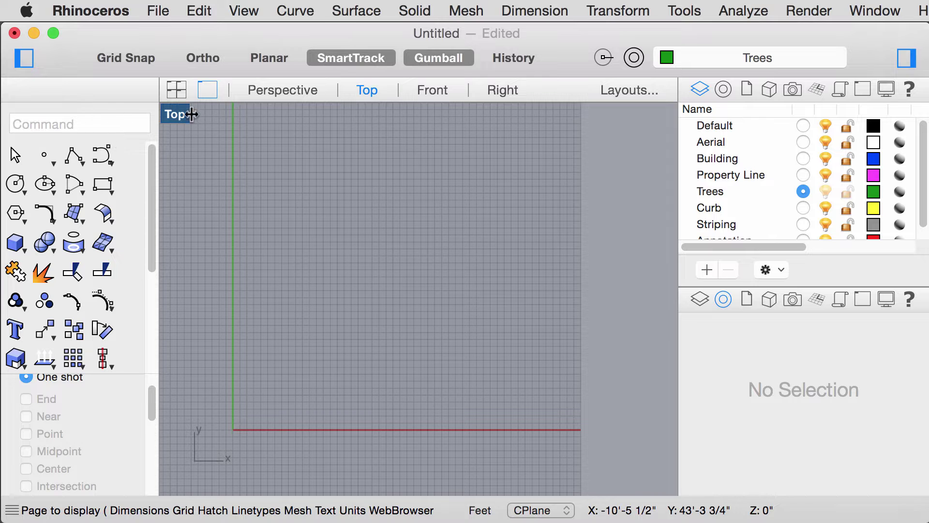
type("units")
key("Return")
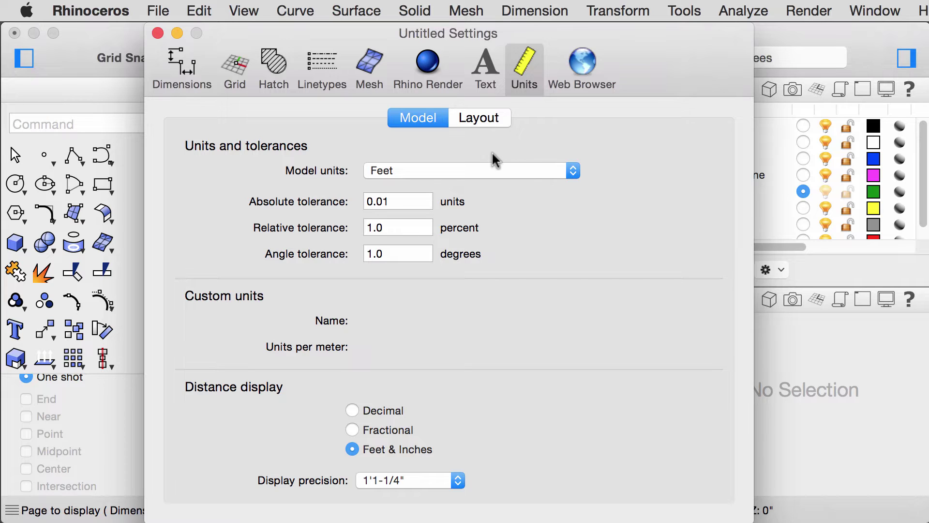
left_click(477, 120)
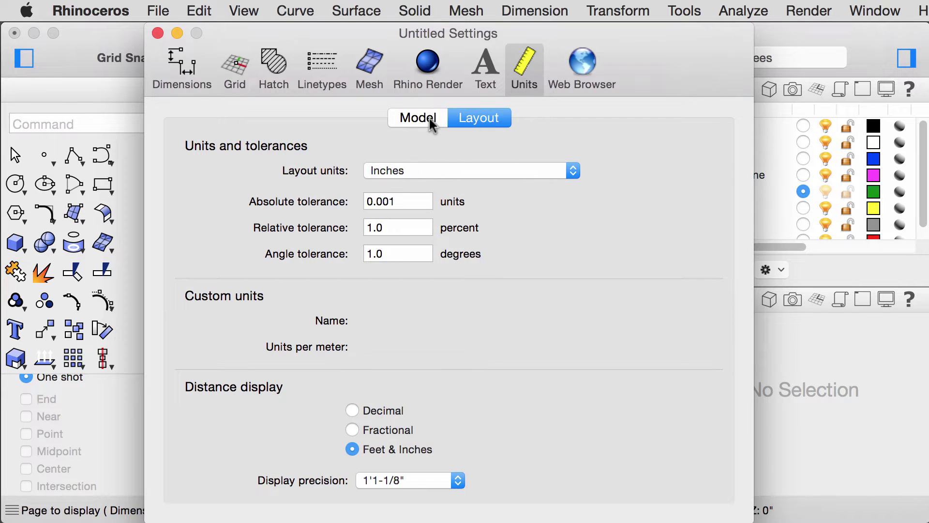
left_click(431, 121)
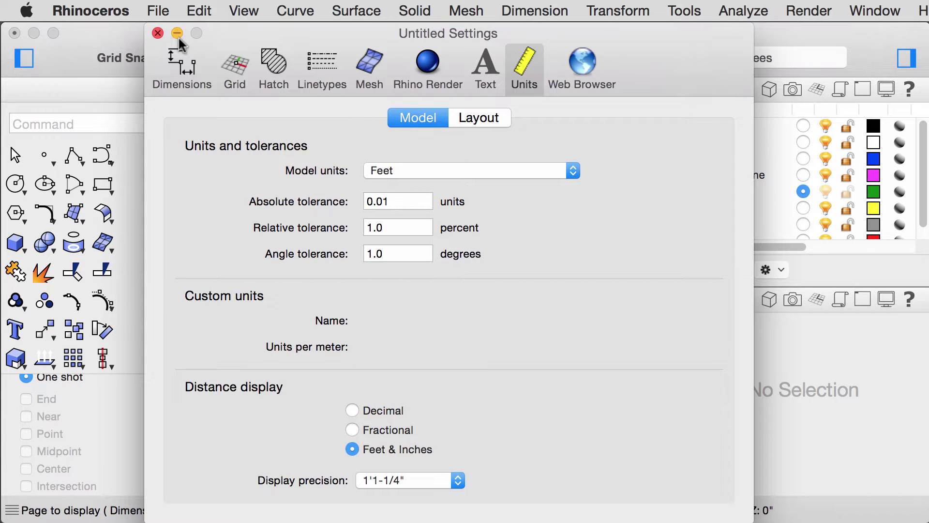
left_click(158, 33)
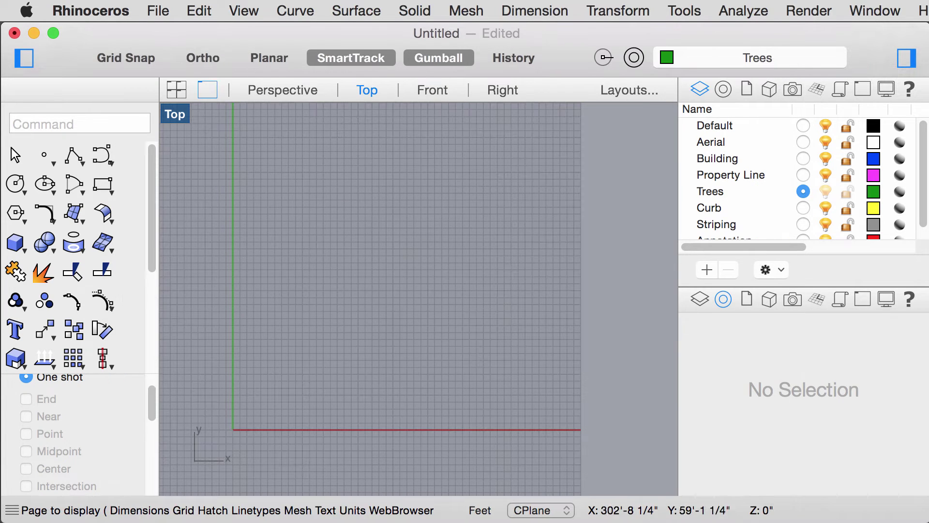
key("Delete")
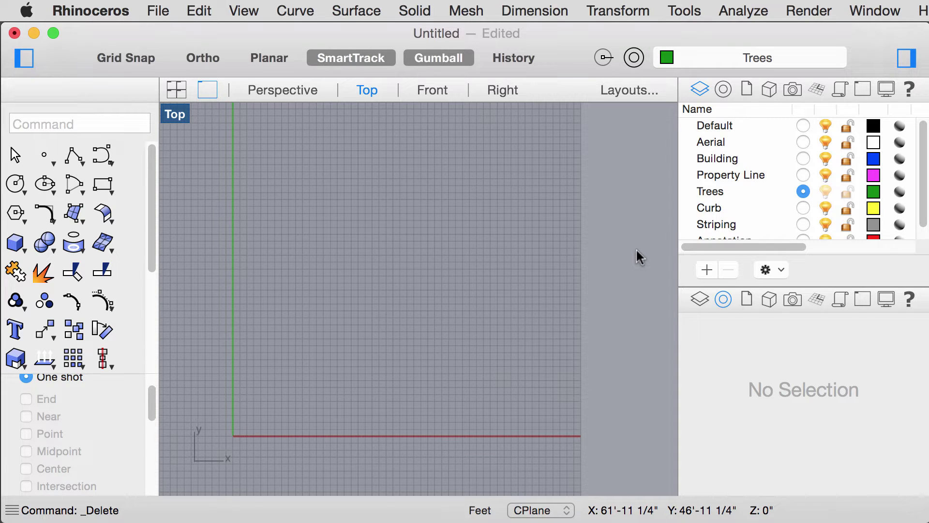
left_click(707, 269)
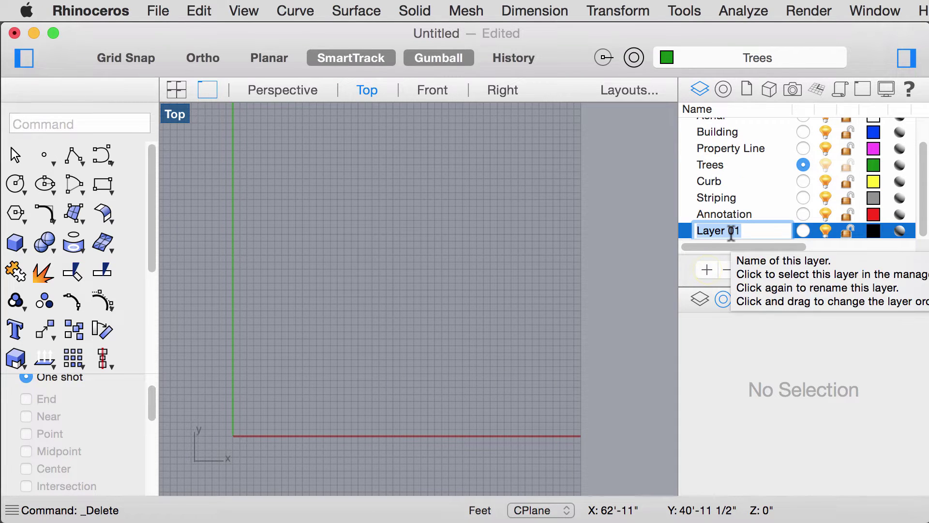
type("Example")
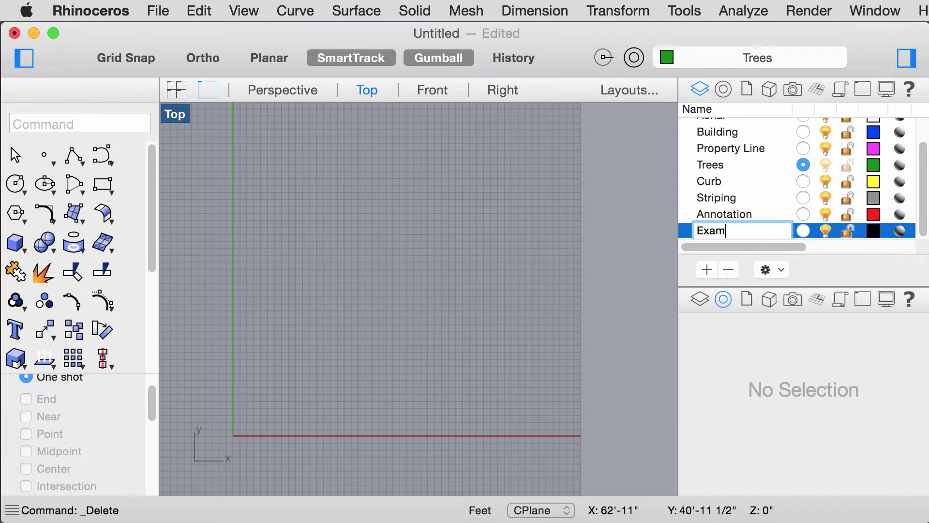
key("Return")
double_click(739, 228)
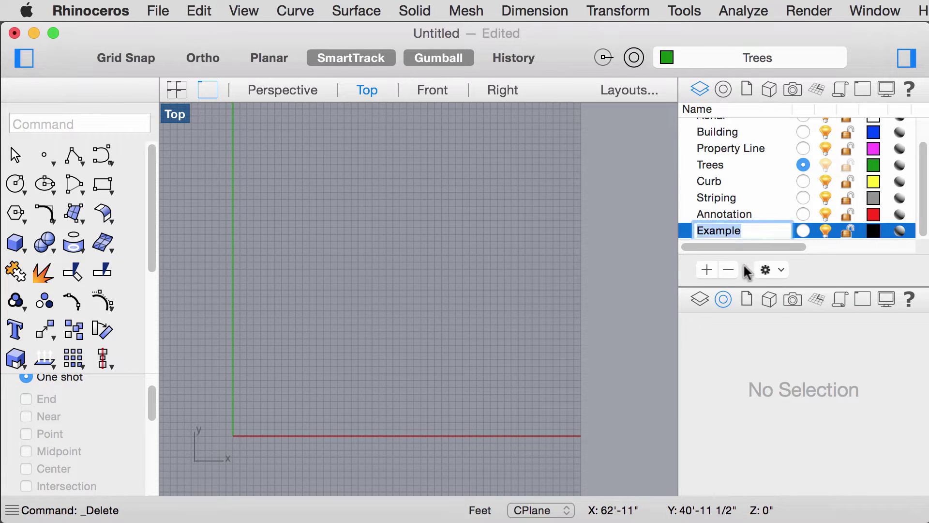
type("sndjfkfg")
key("Return")
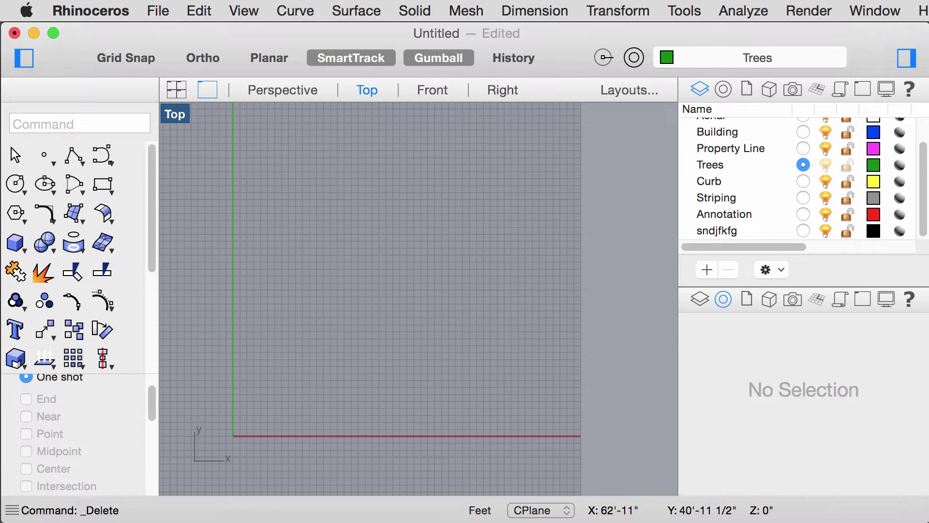
left_click(750, 233)
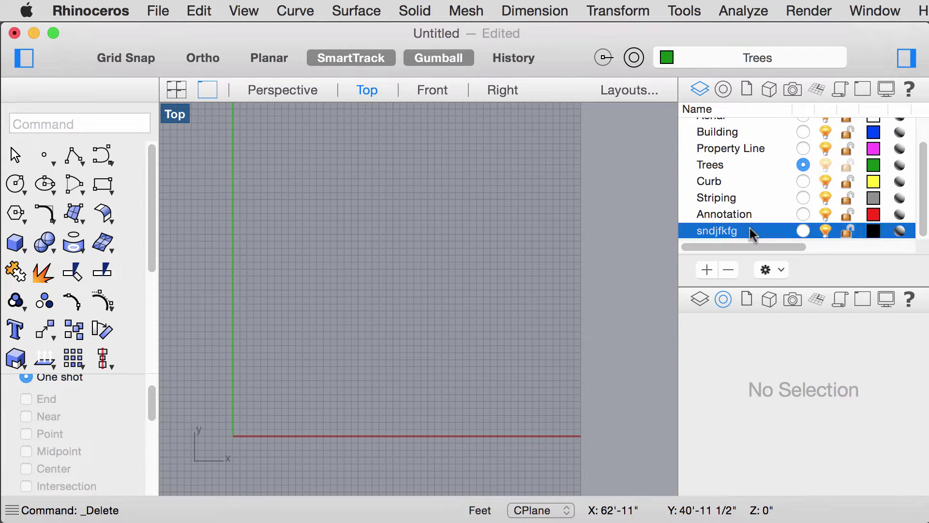
left_click(729, 269)
scroll(716, 145, "up", 2)
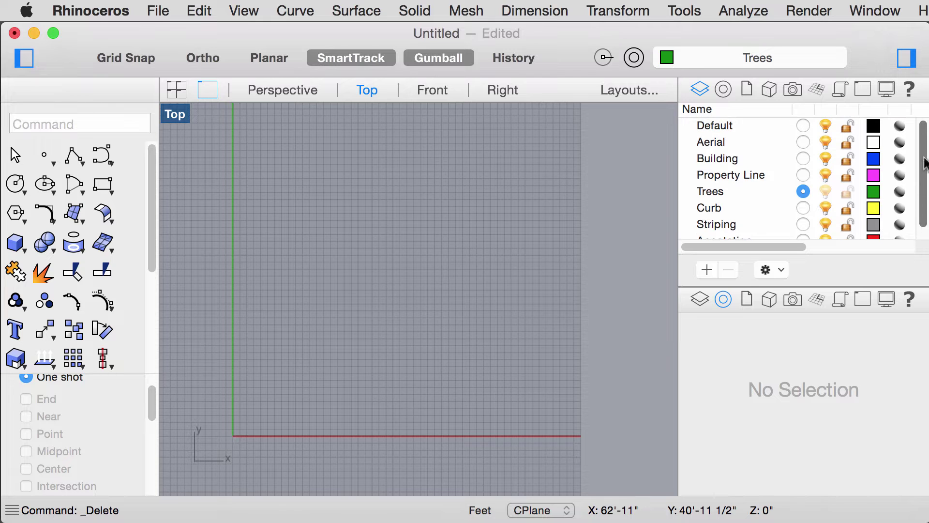
left_click(718, 147)
left_click(722, 162)
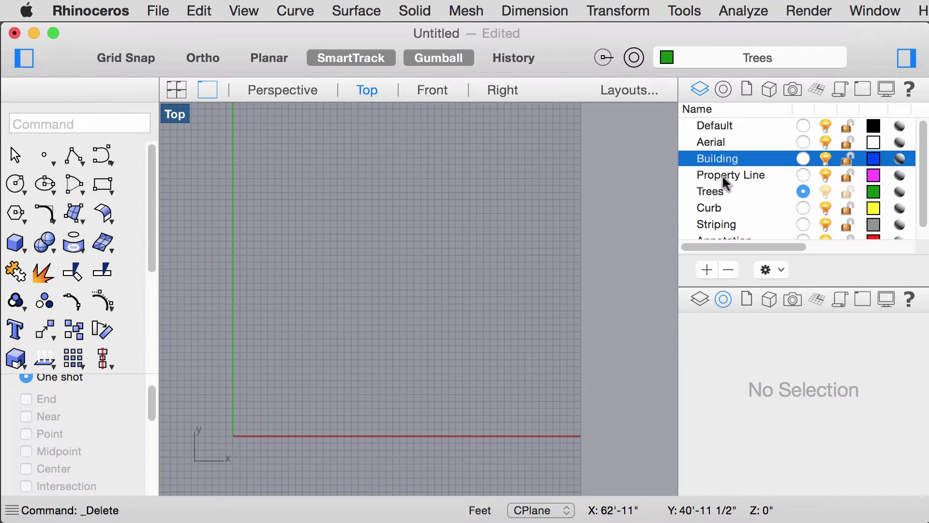
left_click(728, 177)
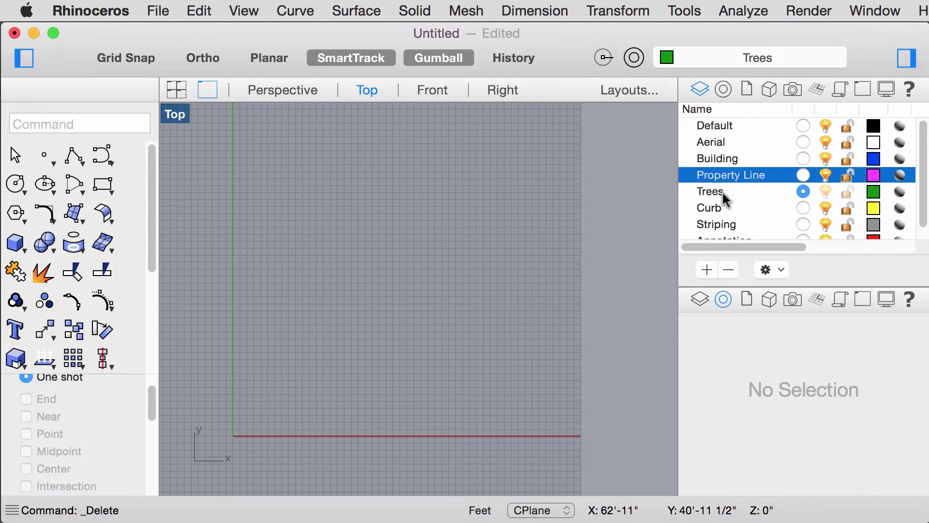
left_click(722, 191)
left_click(729, 209)
left_click(746, 225)
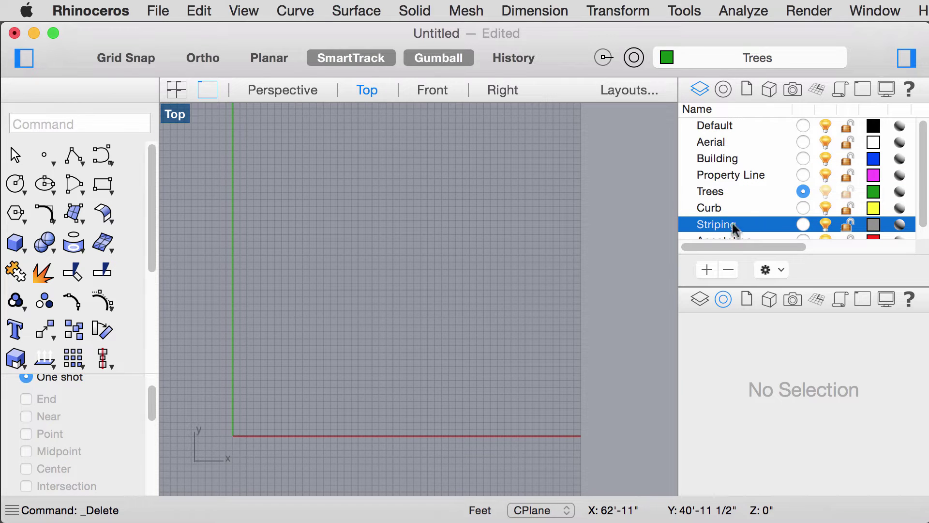
scroll(921, 213, "down", 1)
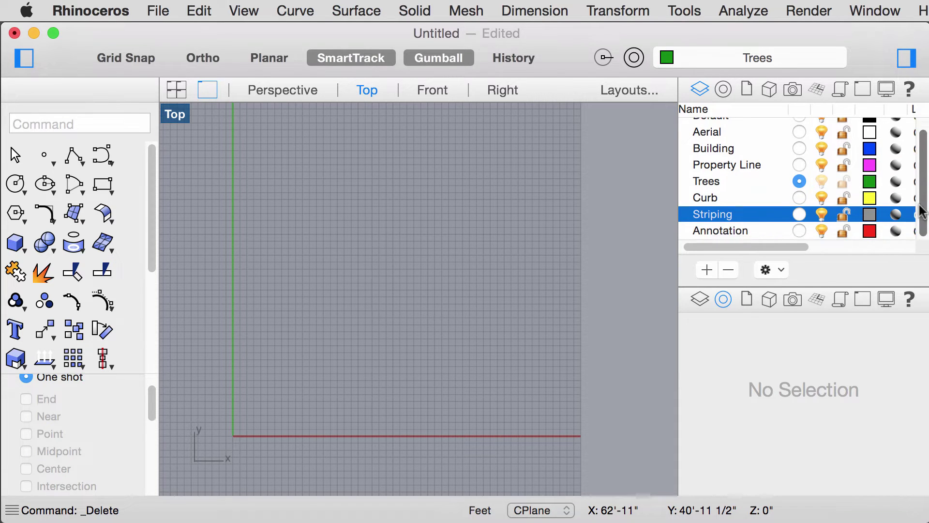
left_click(730, 231)
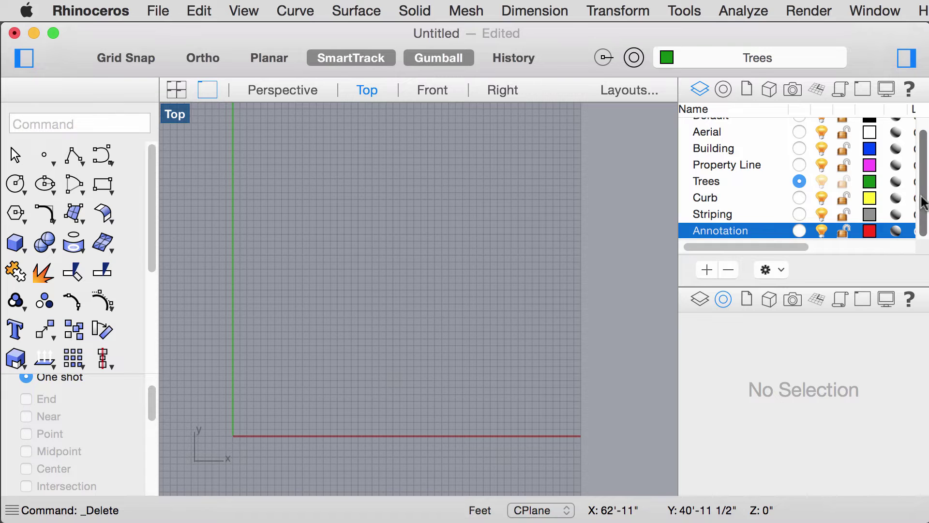
scroll(923, 202, "up", 1)
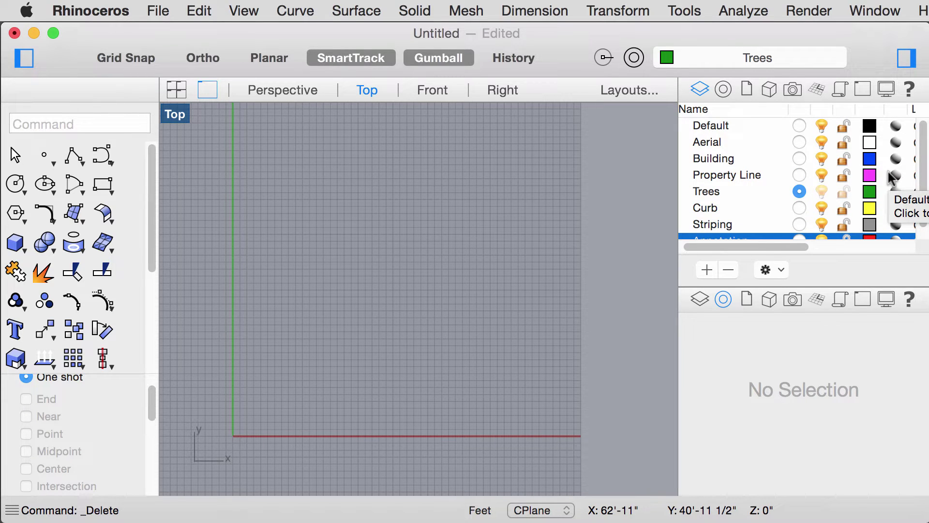
Try red on the Aerial layer, then set its colour back to white.
left_click(870, 138)
left_click(425, 372)
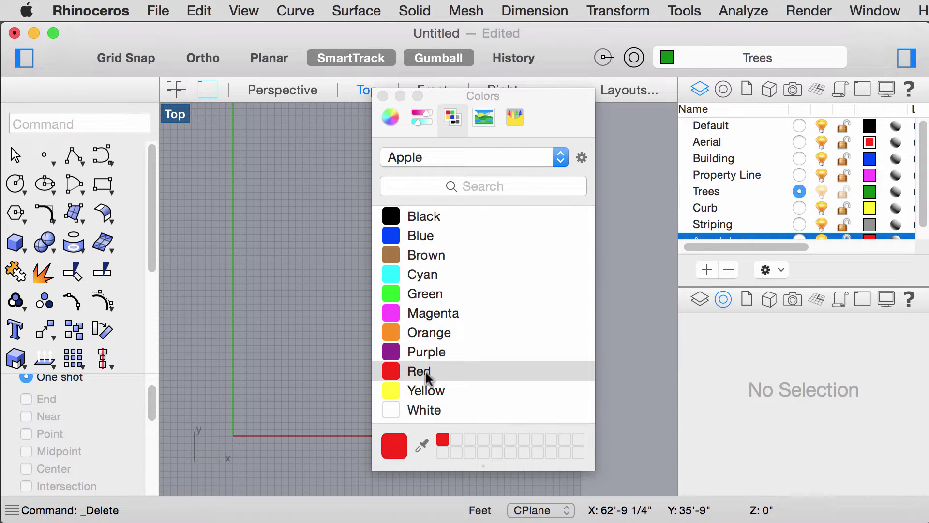
left_click(383, 96)
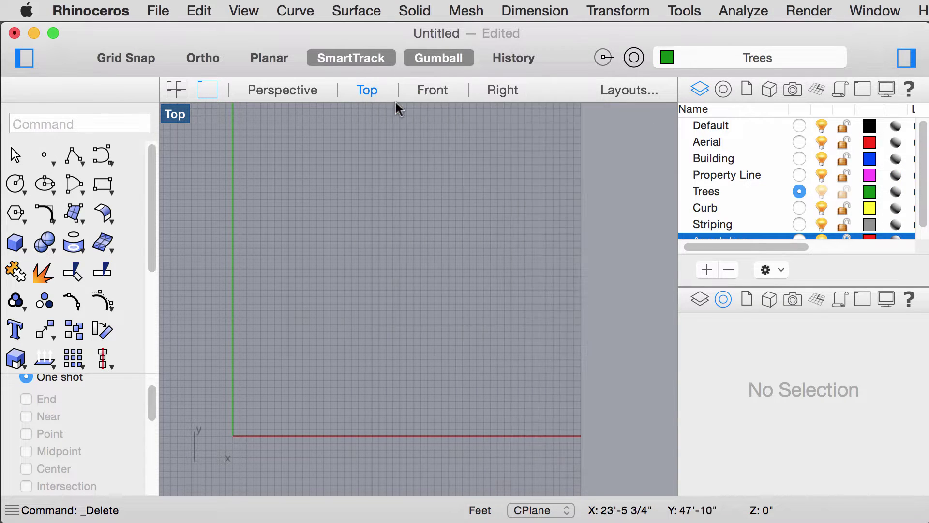
left_click(869, 146)
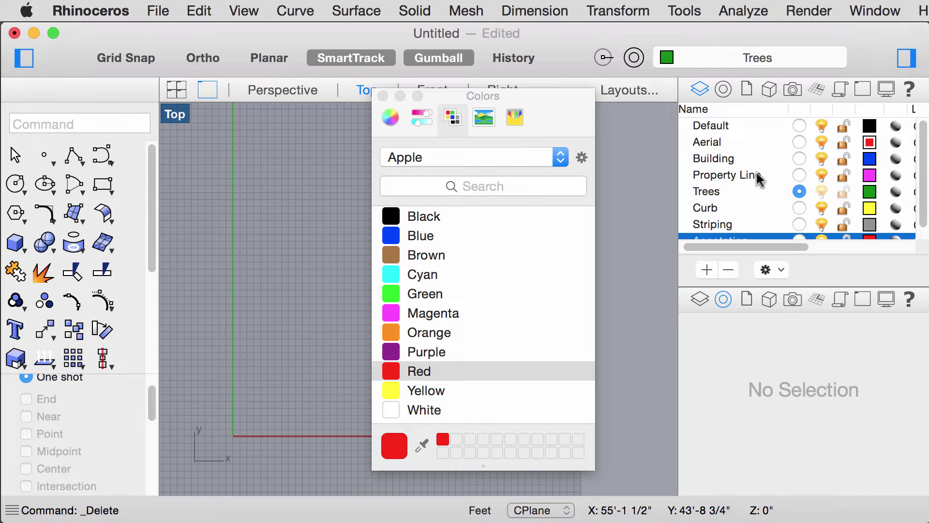
left_click(444, 407)
left_click(383, 96)
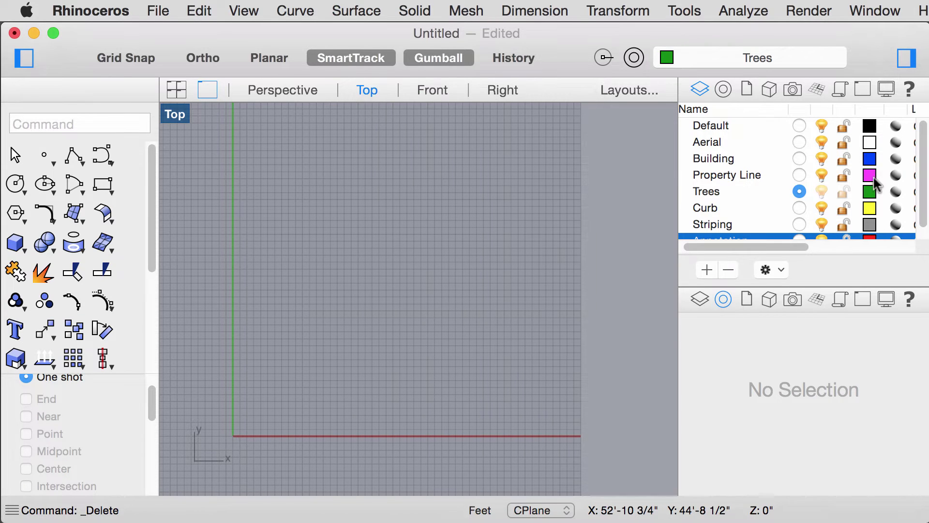
Select the Striping layer and change its colour to a 50% gray.
left_click(765, 143)
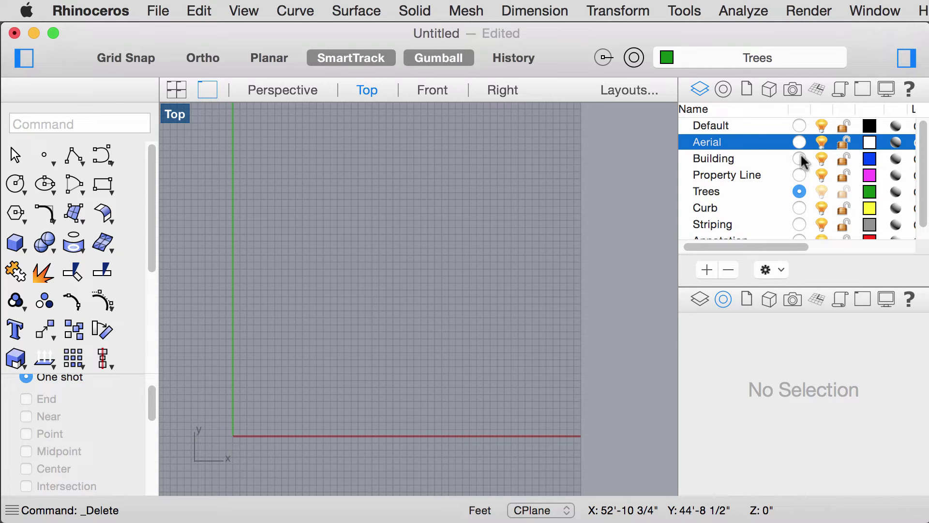
left_click(732, 164)
left_click(730, 177)
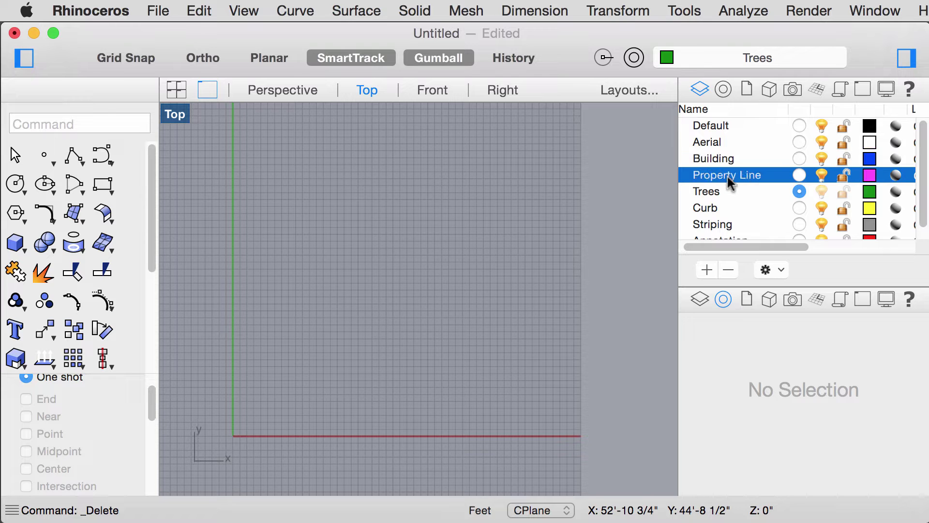
left_click(729, 199)
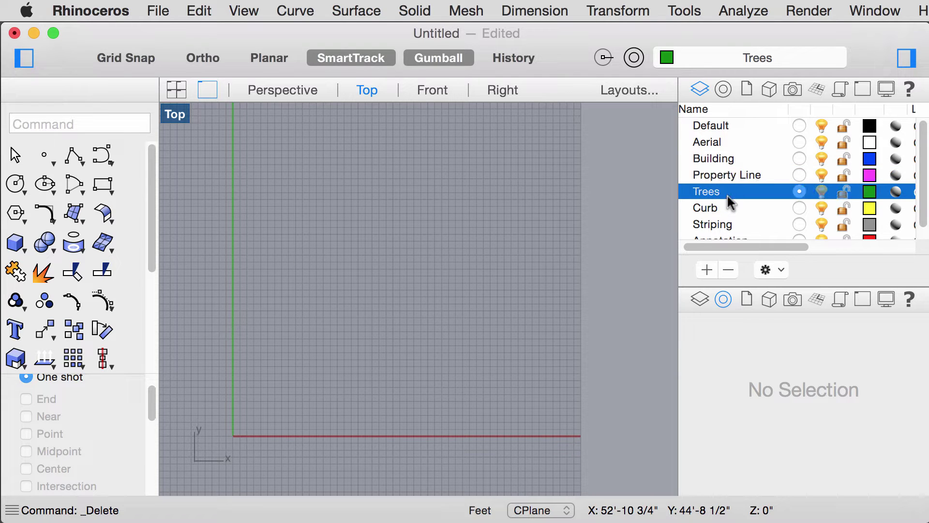
left_click(724, 209)
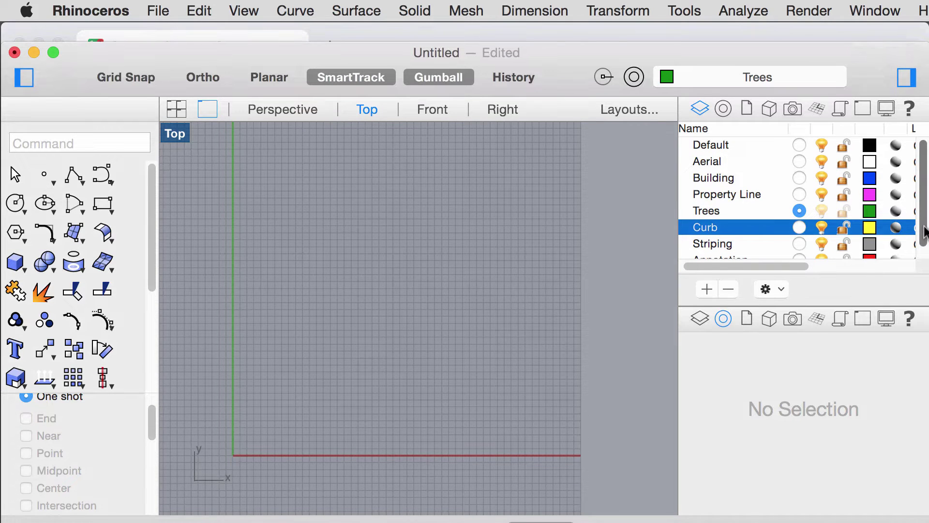
scroll(829, 252, "down", 1)
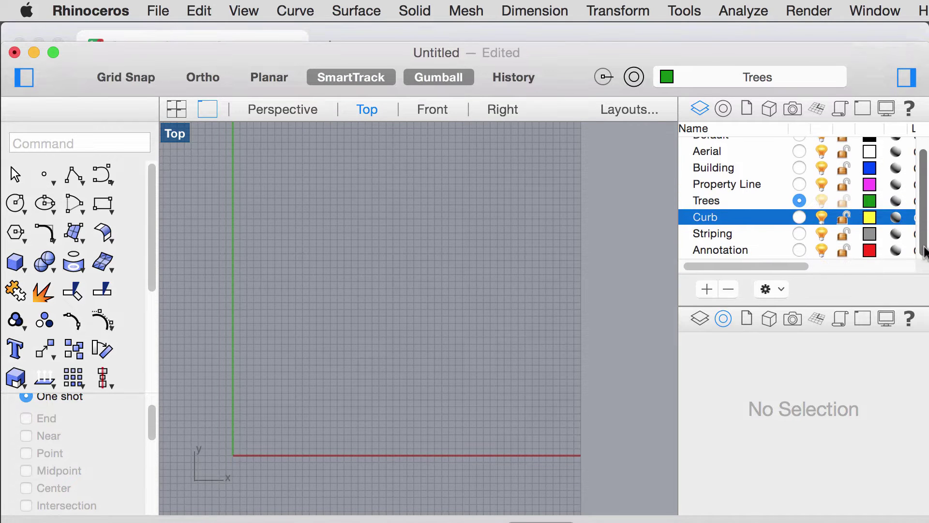
left_click(746, 237)
left_click(868, 234)
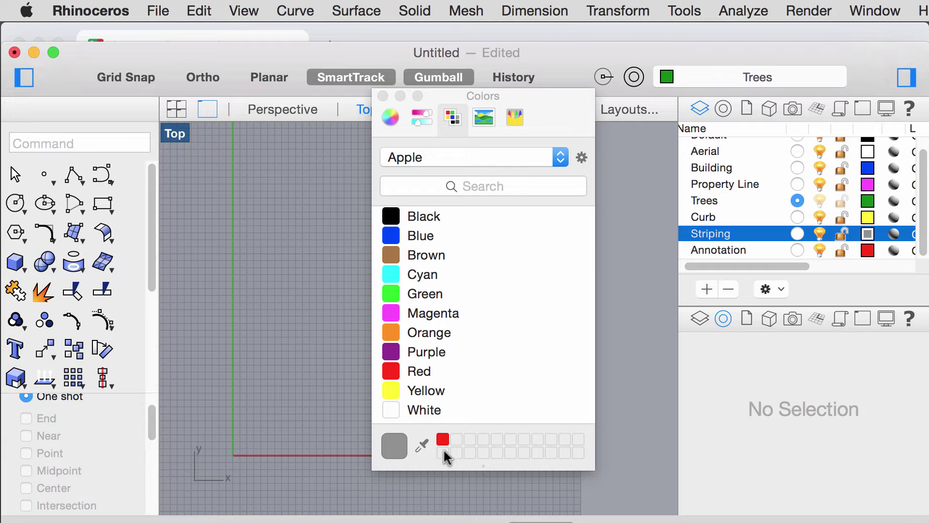
left_click(422, 119)
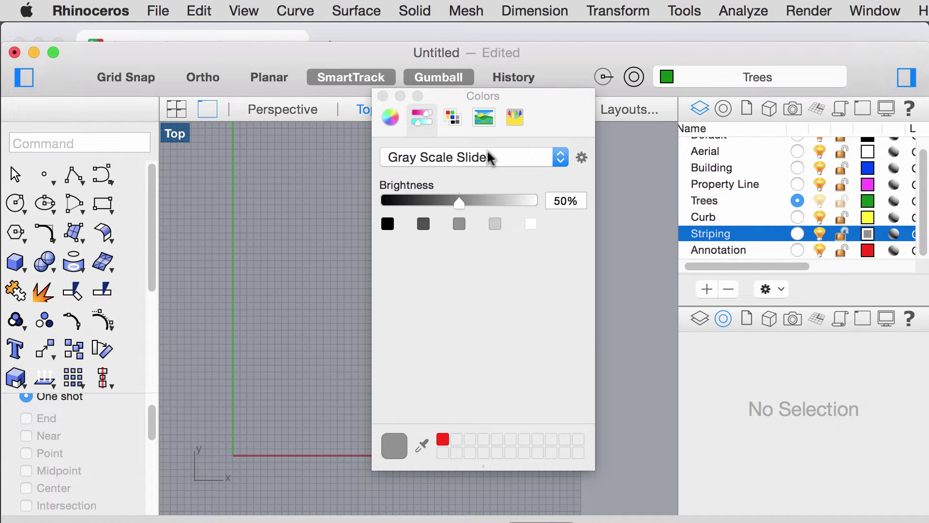
left_click(382, 96)
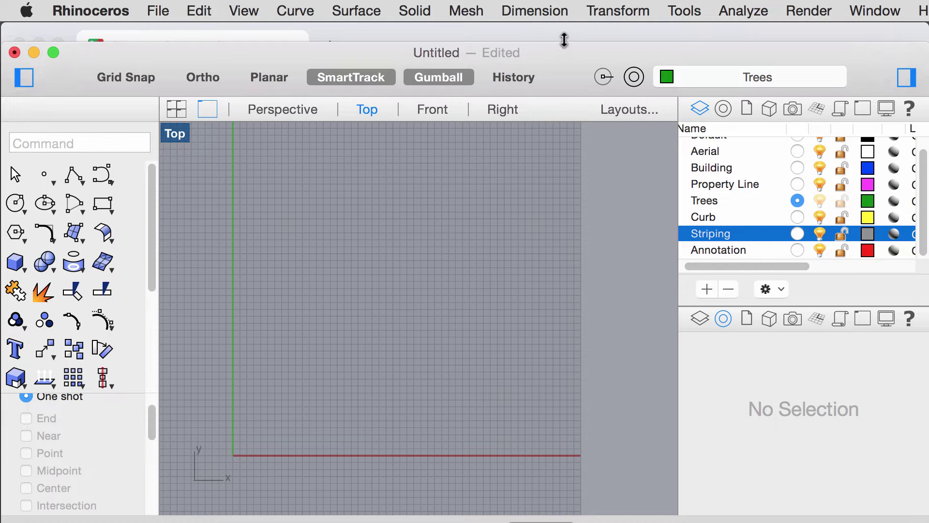
Run PictureFrame and choose 'Screen Shot 2018-09-23 at 3.08.38 PM.png' from the Desktop.
left_click_drag(560, 37, 562, 20)
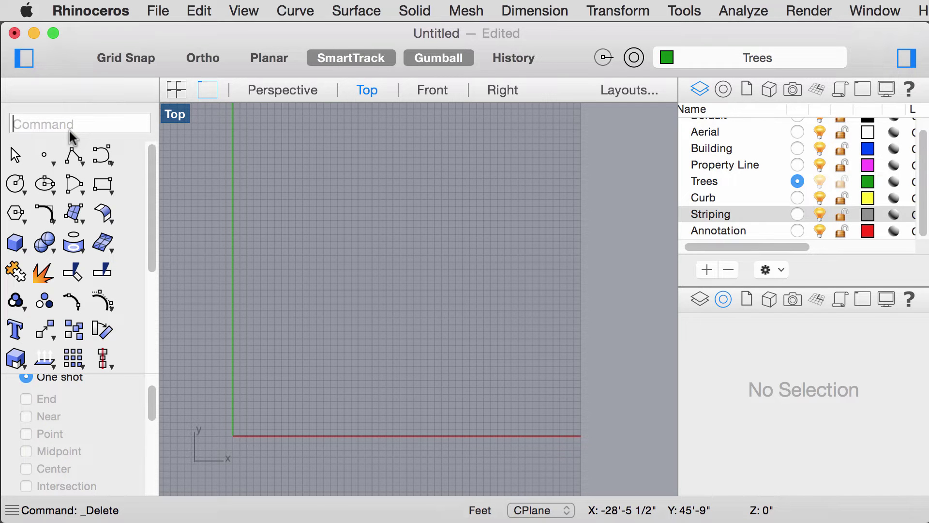
type("Pict")
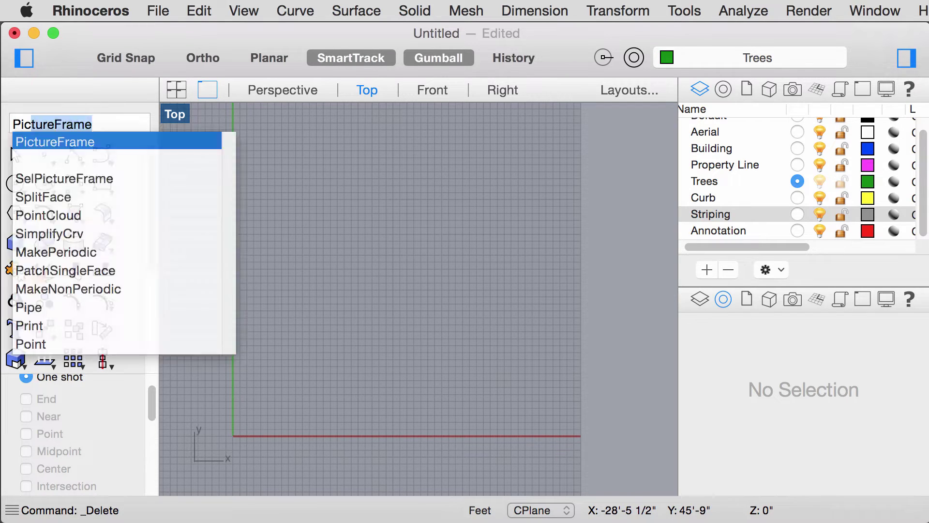
key("Return")
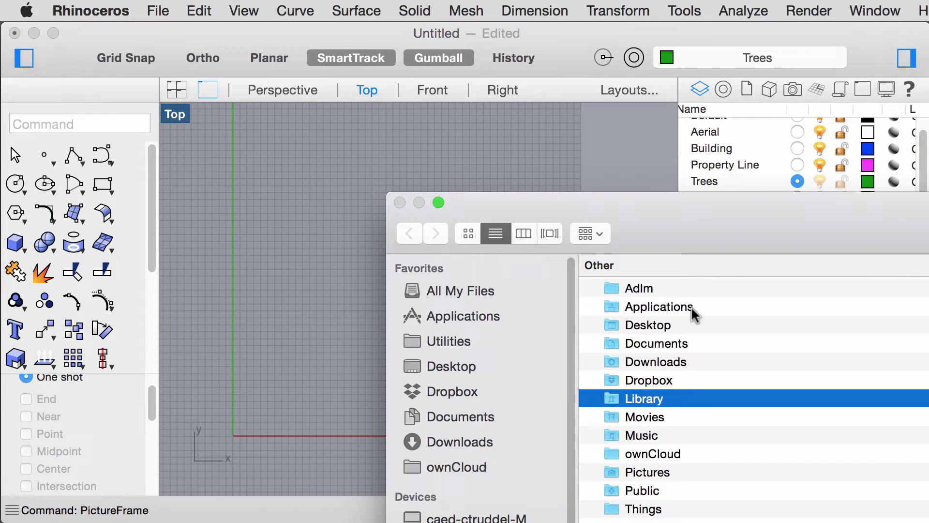
double_click(675, 322)
left_click_drag(835, 219, 542, 104)
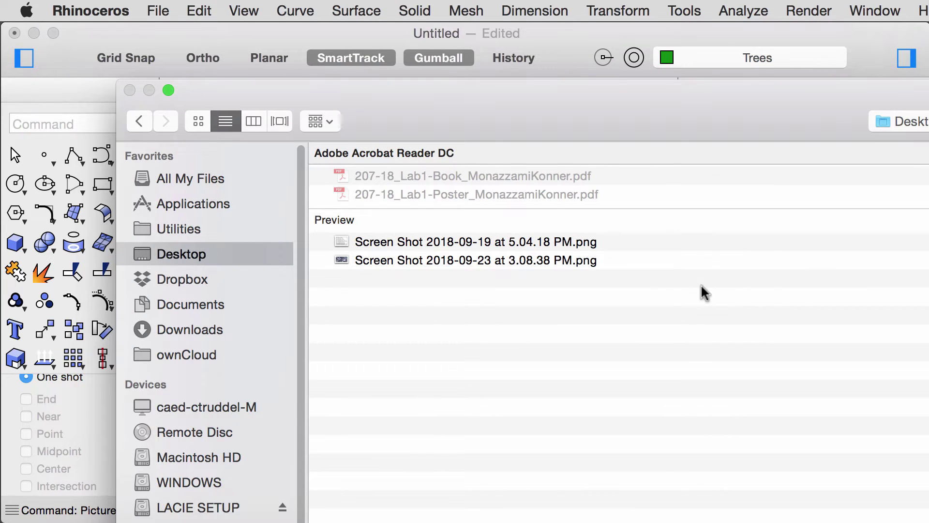
left_click(398, 259)
double_click(397, 259)
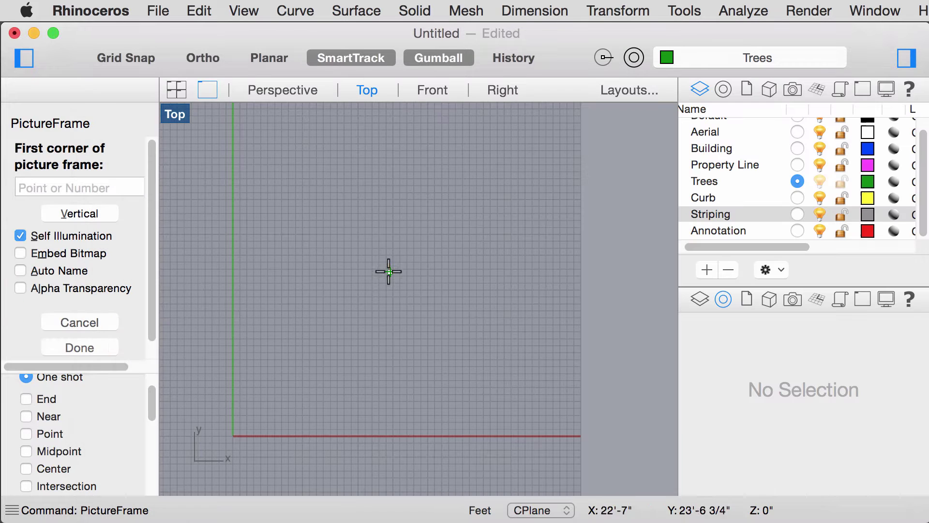
Place the aerial picture frame in the Top view with Ortho on, just above the x-axis.
left_click(246, 381)
key("F8")
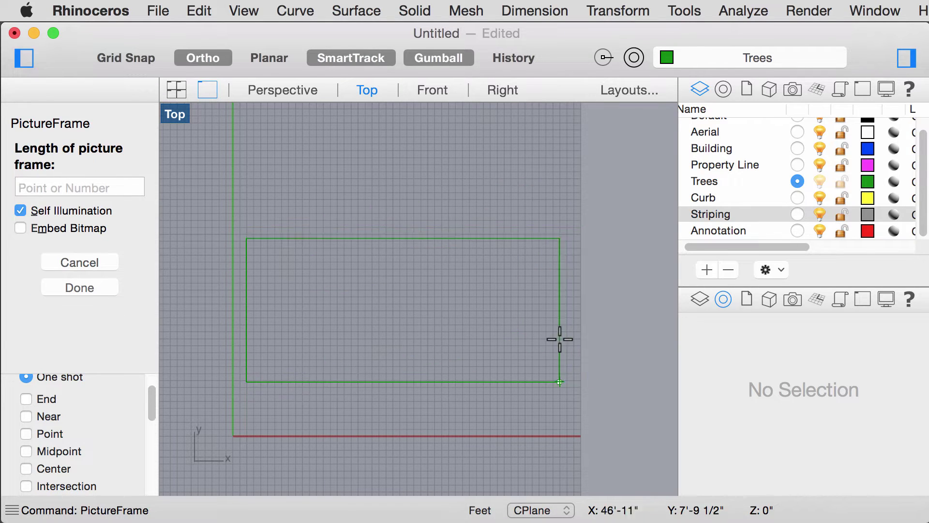
left_click(605, 345)
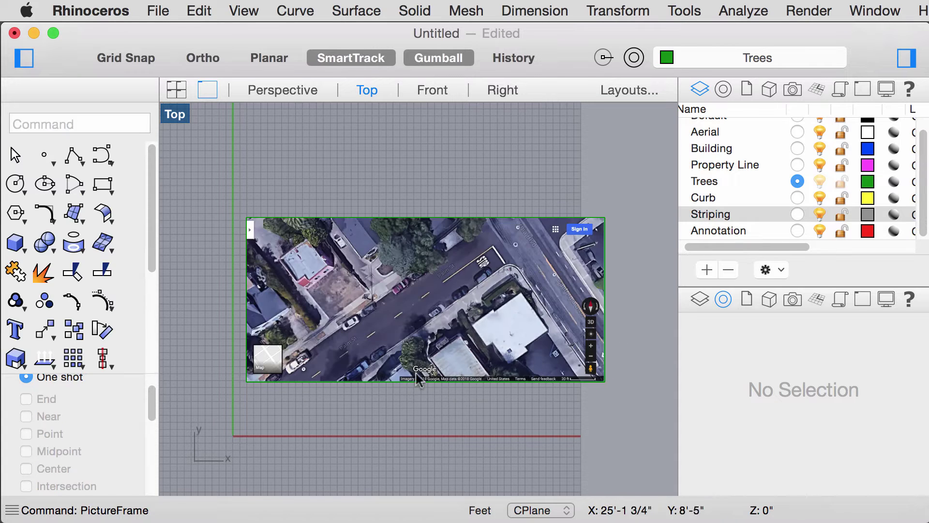
scroll(600, 300, "up", 5)
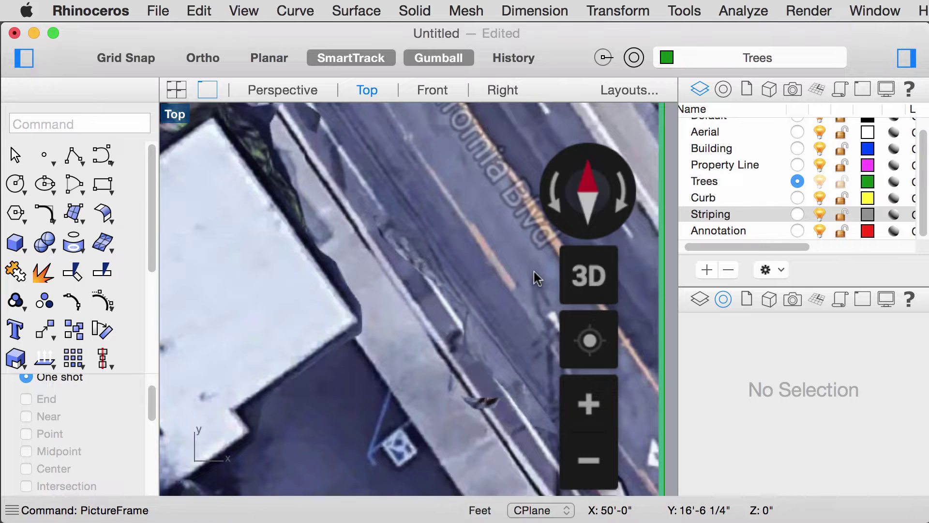
scroll(533, 271, "down", 4)
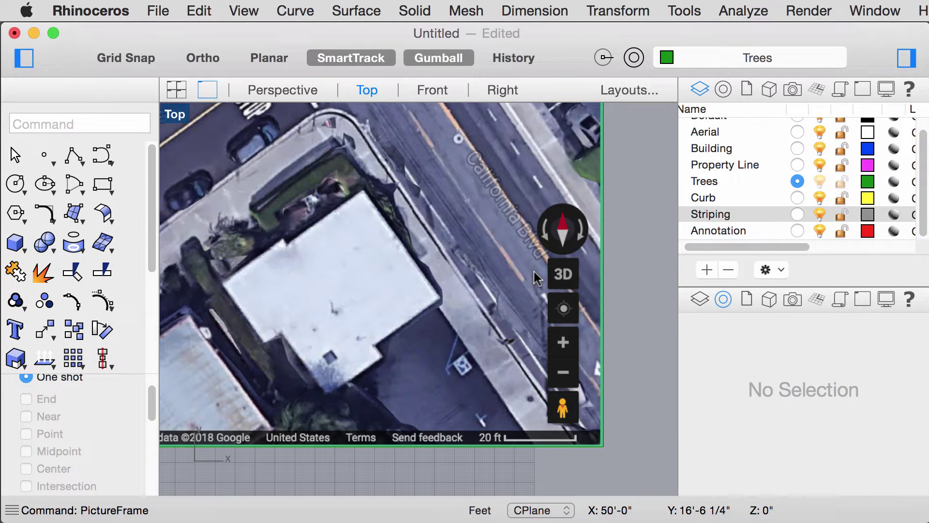
Scale the aerial picture frame so the map's scale bar measures 20'.
left_click(537, 279)
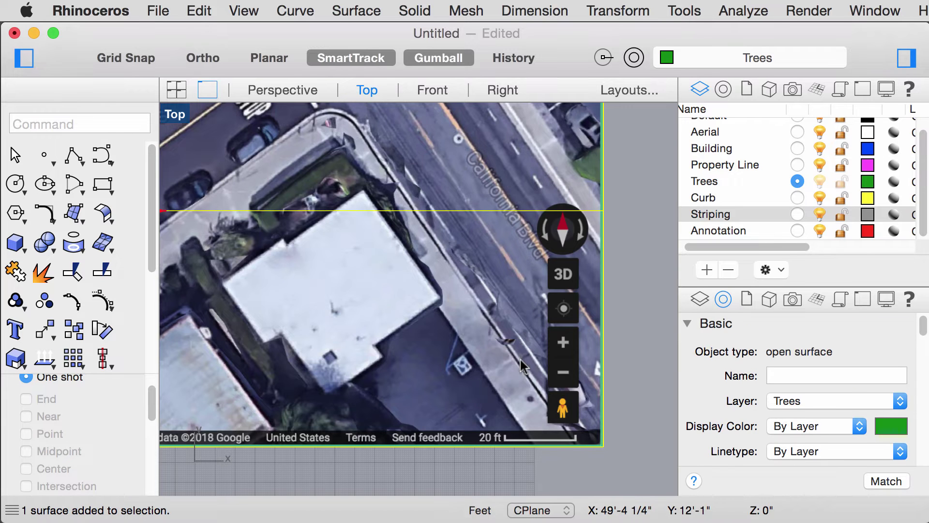
type("scale")
key("Return")
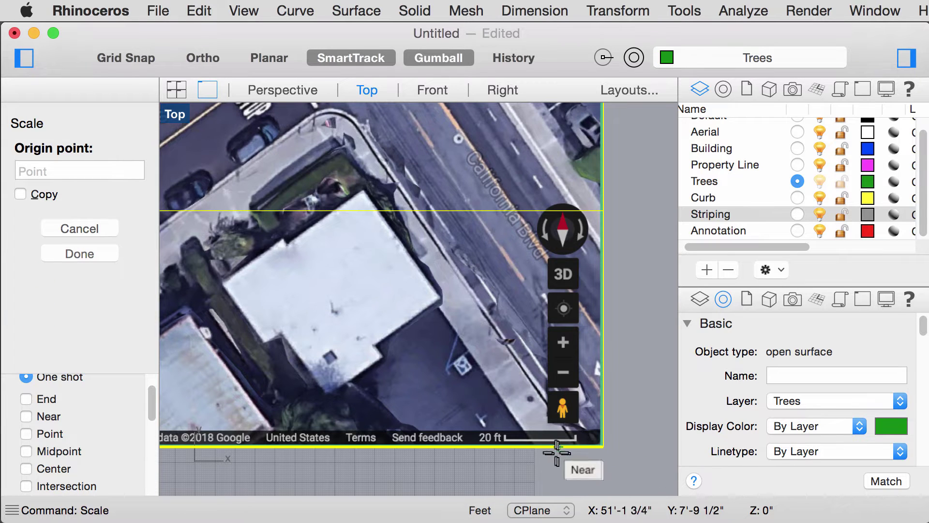
scroll(545, 435, "up", 5)
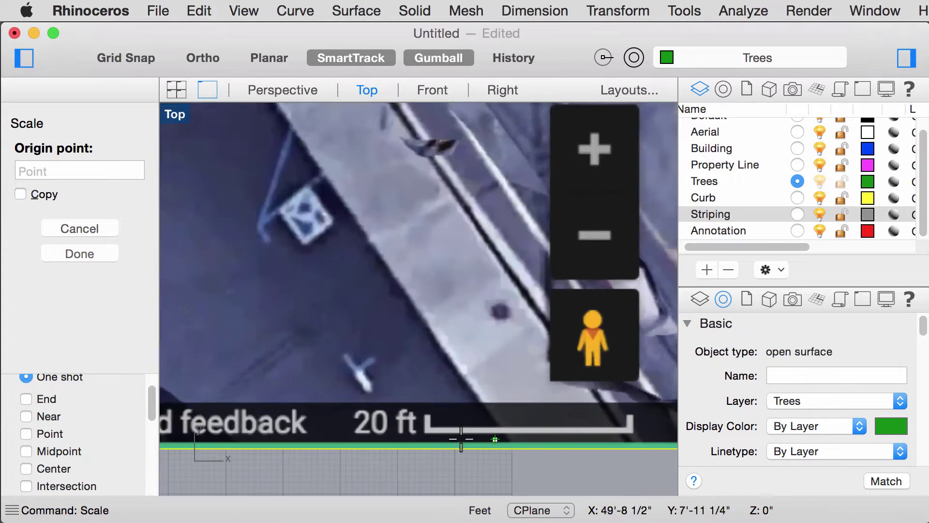
scroll(424, 434, "up", 3)
left_click(427, 431)
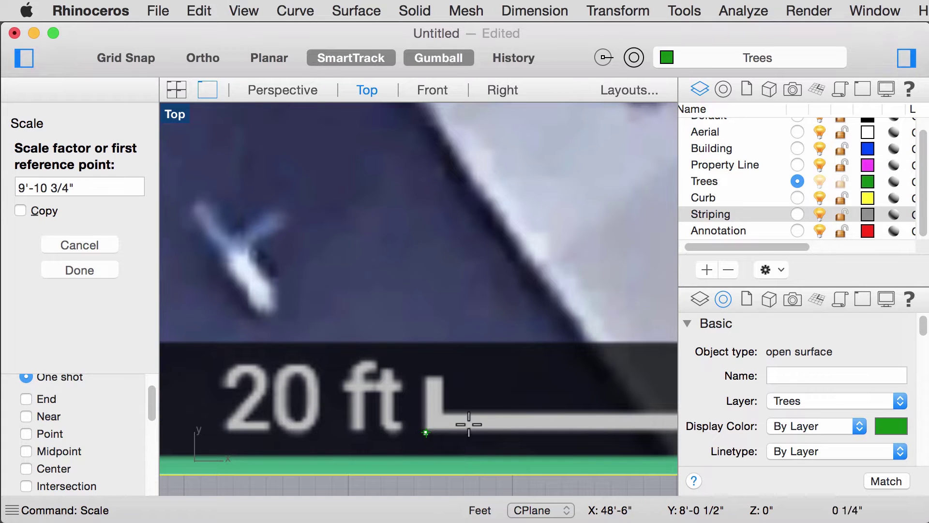
scroll(514, 407, "down", 5)
scroll(557, 407, "up", 5)
key("shift")
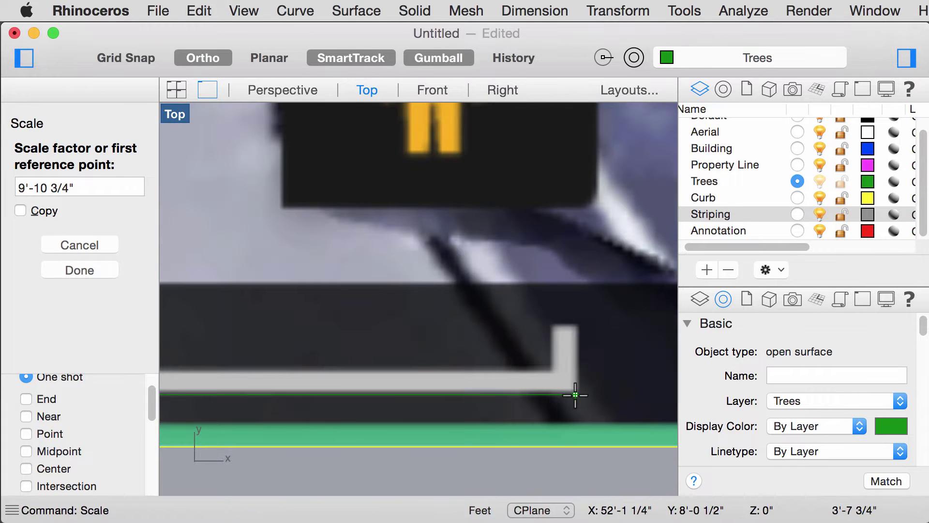
left_click(577, 394)
scroll(536, 414, "down", 5)
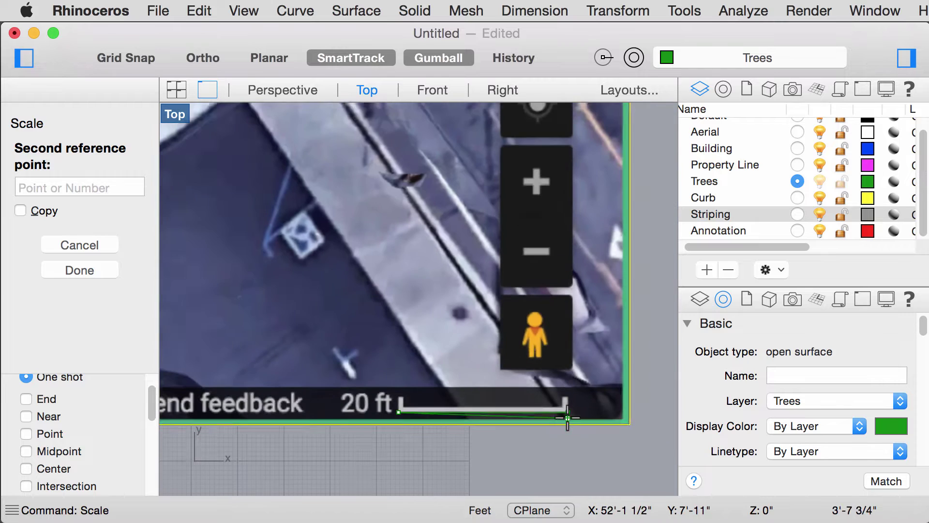
type("20")
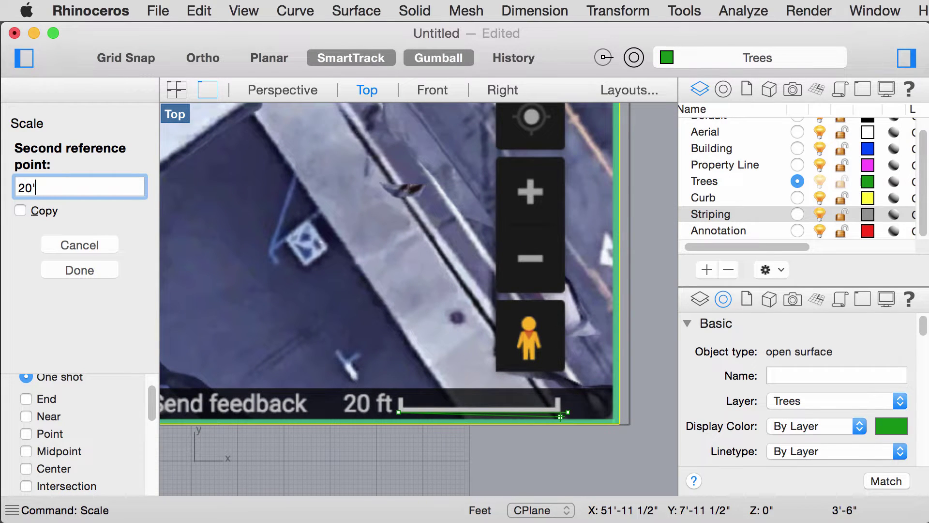
key("Return")
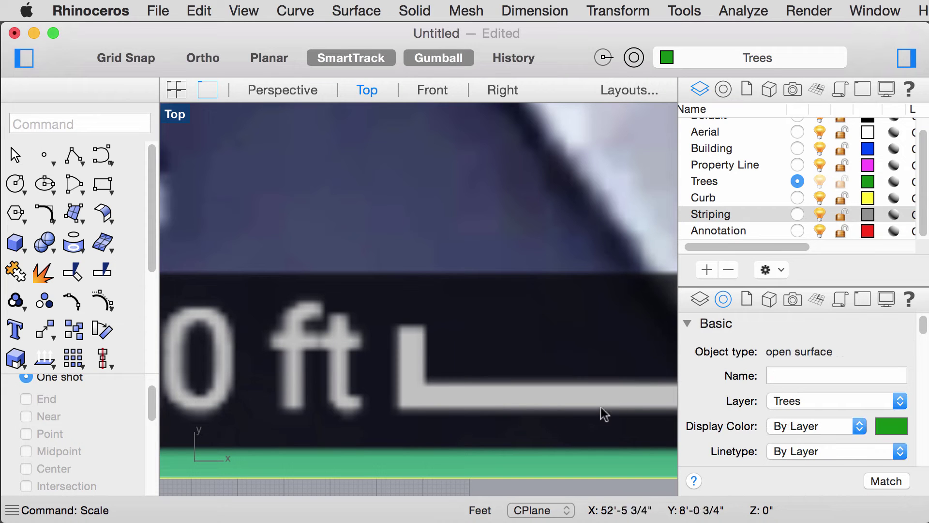
Zoom to the selected aerial image with ZS, then clear the selection.
type("zs")
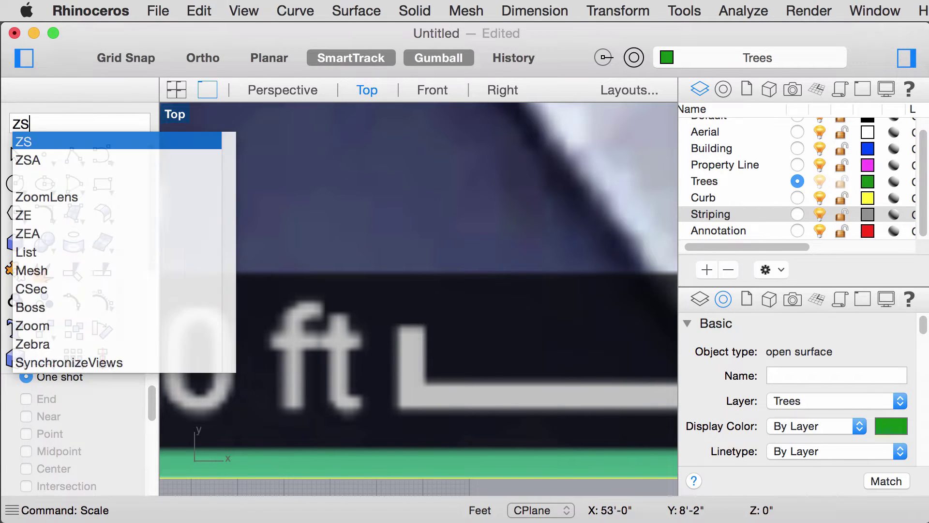
key("Return")
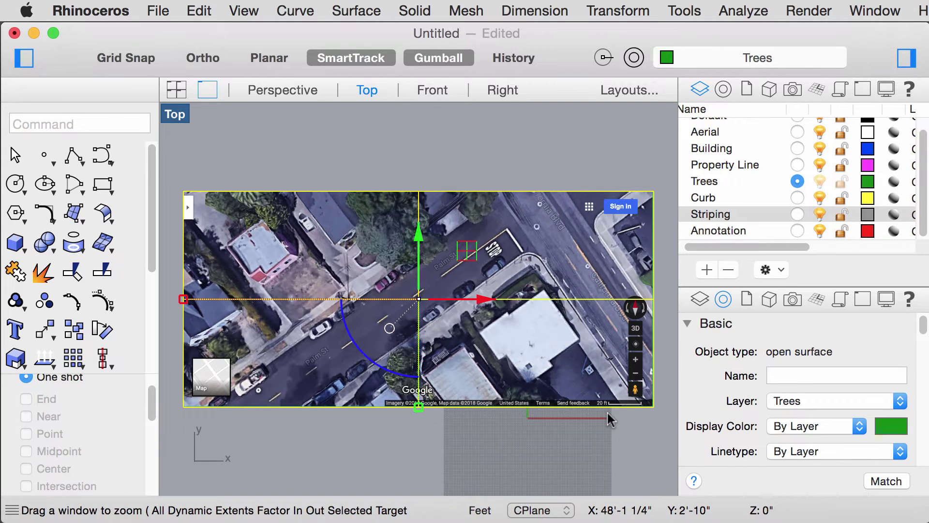
left_click(594, 440)
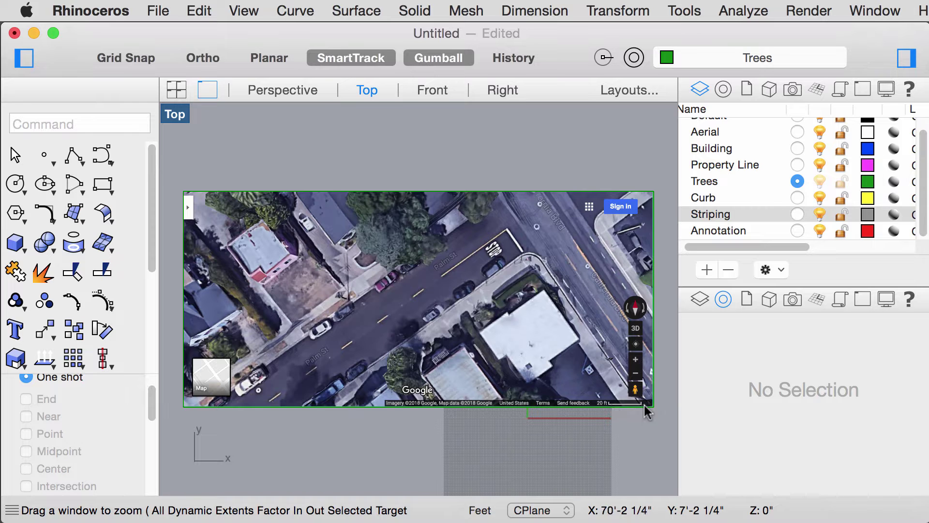
Measure the map's 20 ft scale bar with Distance, reading 19'-11 1/4".
scroll(628, 403, "up", 5)
type("d: Dist")
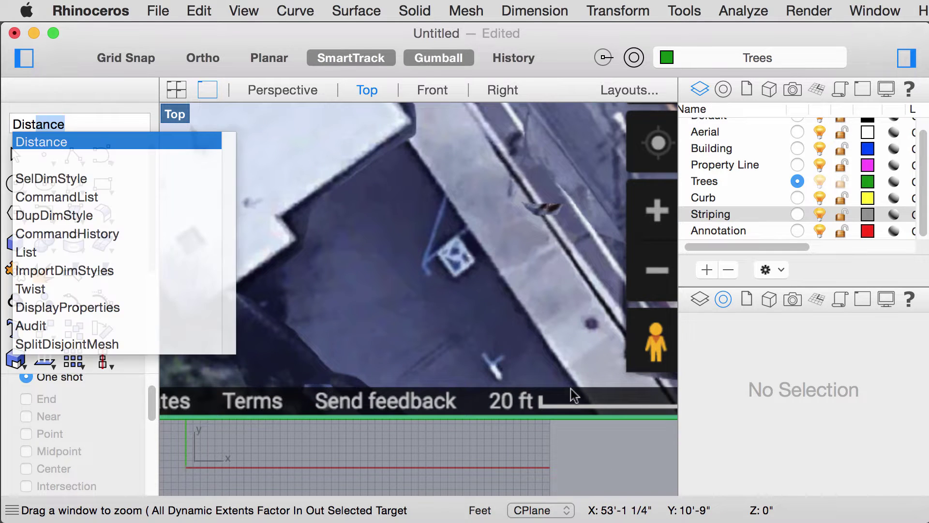
key("Return")
scroll(517, 399, "up", 5)
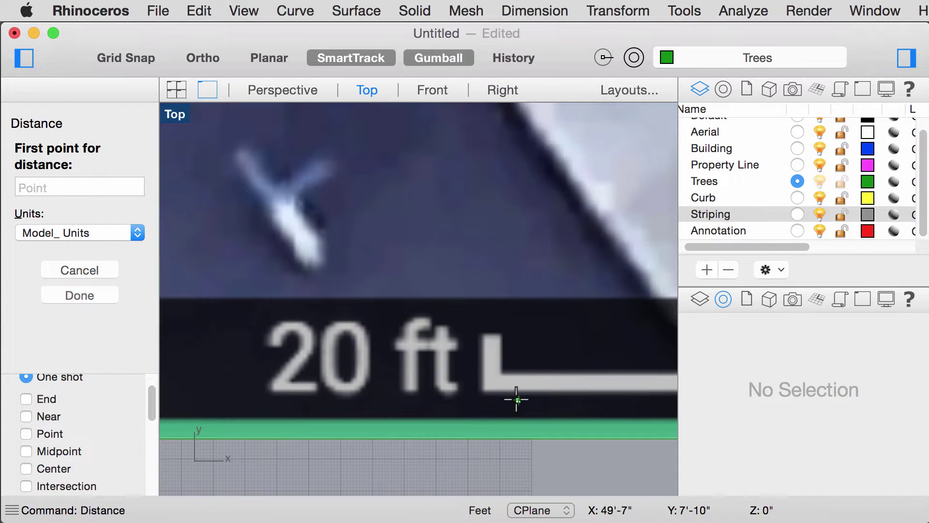
left_click(483, 391)
scroll(483, 392, "down", 5)
key("F8")
scroll(503, 414, "up", 5)
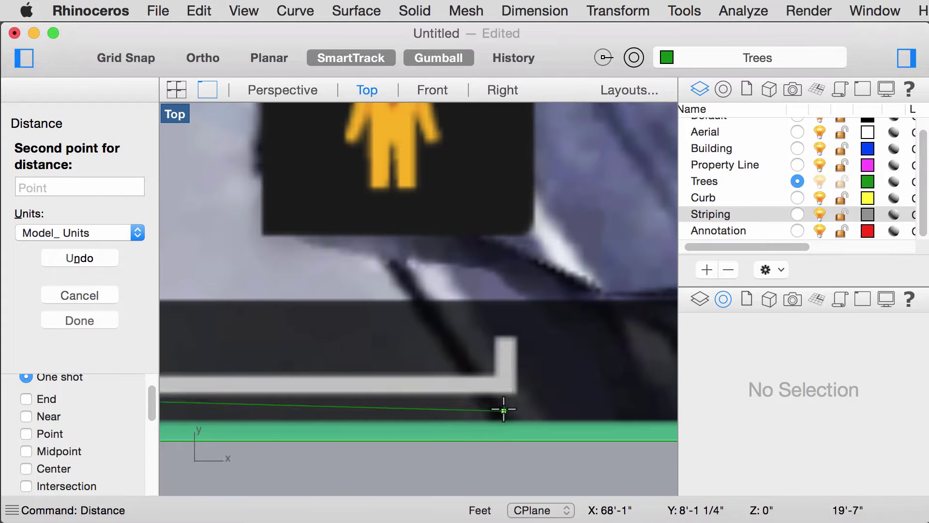
left_click(515, 396)
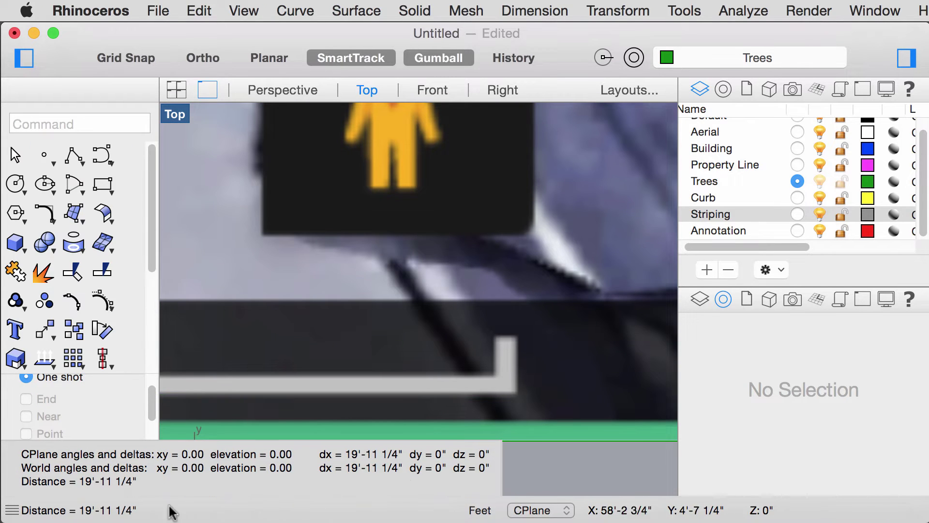
scroll(519, 390, "down", 5)
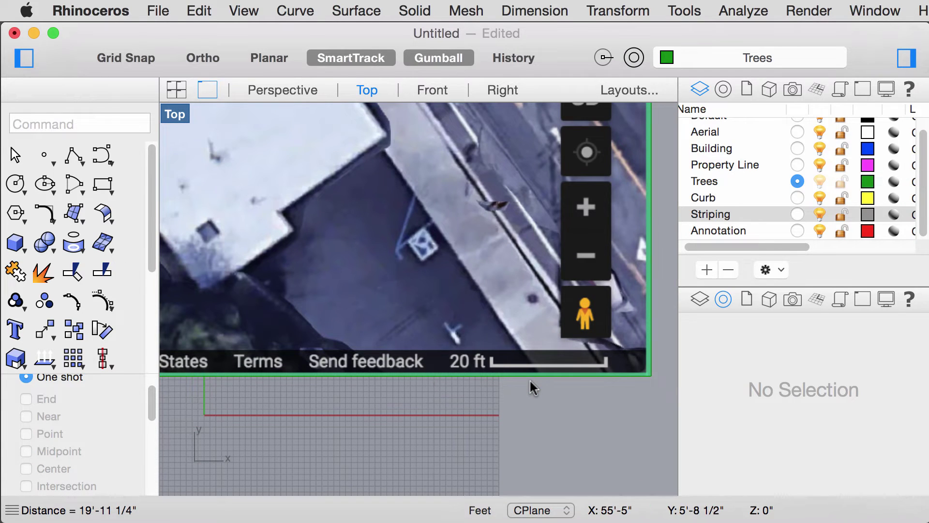
Set the aerial picture's material transparency to 80%.
left_click(530, 378)
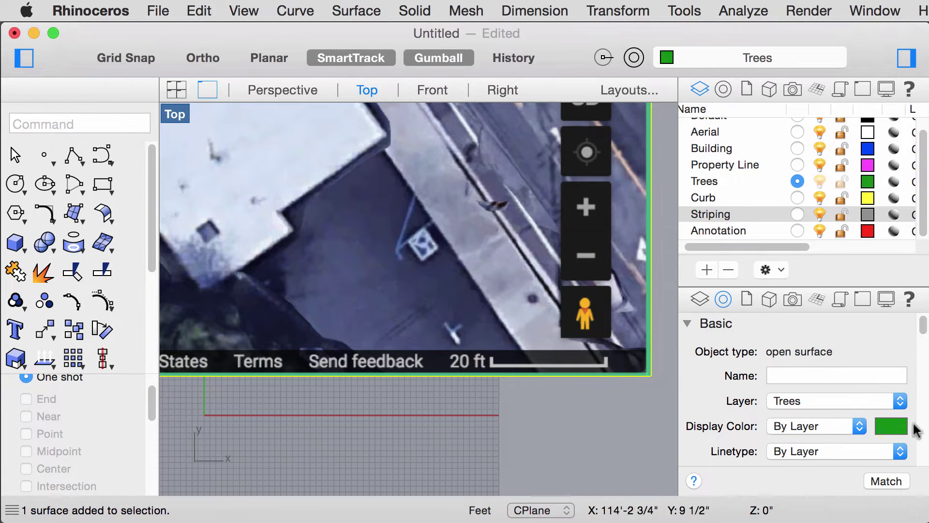
left_click_drag(923, 334, 922, 406)
left_click(786, 410)
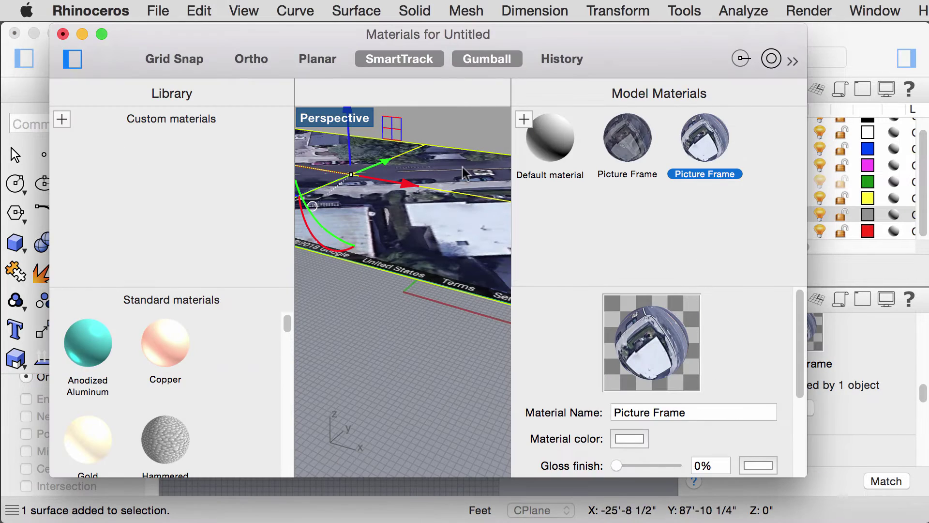
left_click_drag(799, 323, 795, 394)
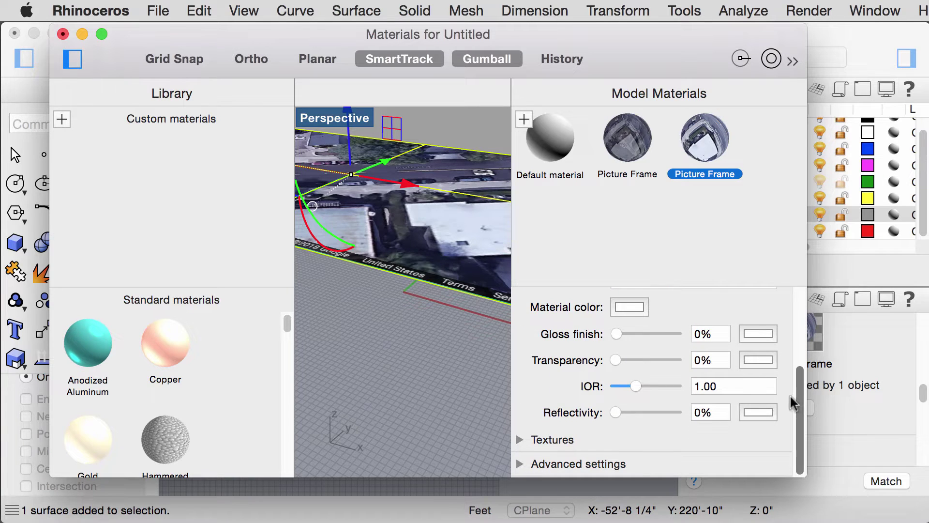
left_click(704, 359)
type("80")
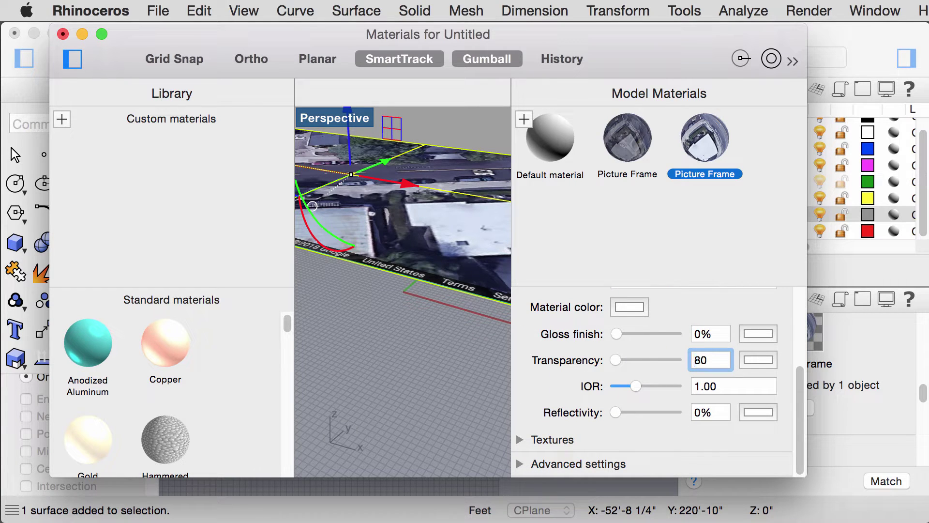
left_click(702, 334)
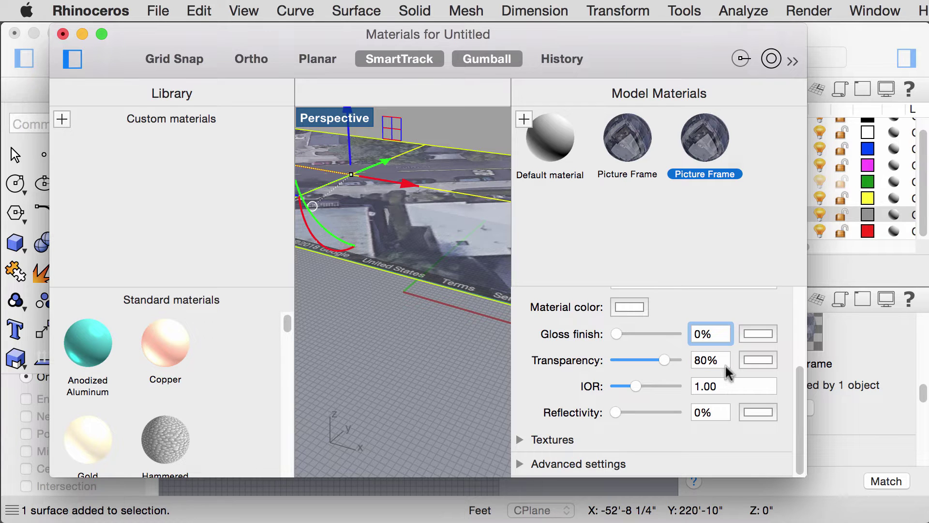
key("super+a")
Close the Materials window and move the aerial picture up and right over the building corner.
left_click(63, 34)
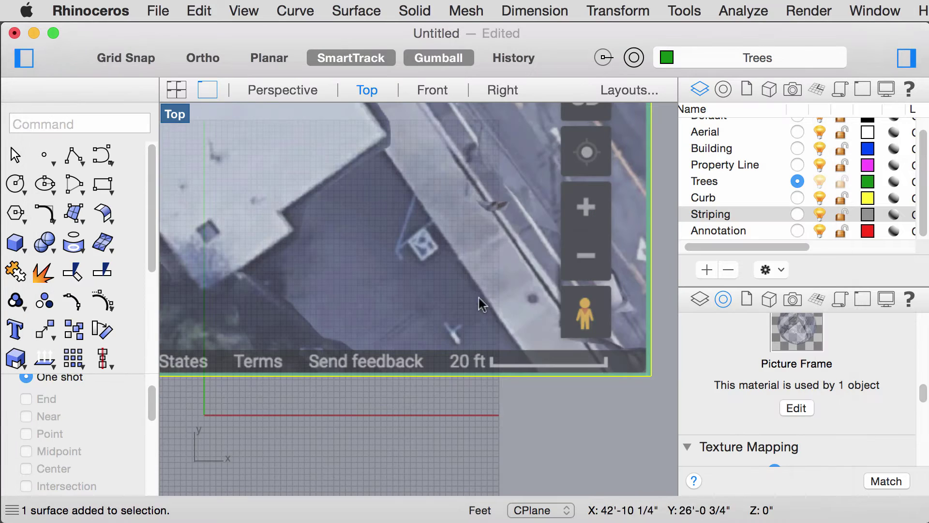
left_click(484, 405)
scroll(529, 324, "down", 5)
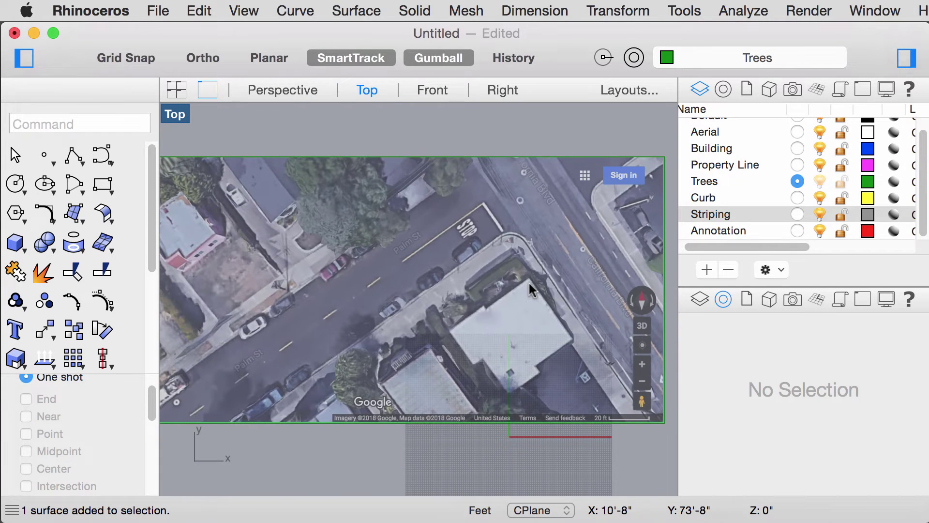
left_click(529, 280)
scroll(570, 308, "down", 5)
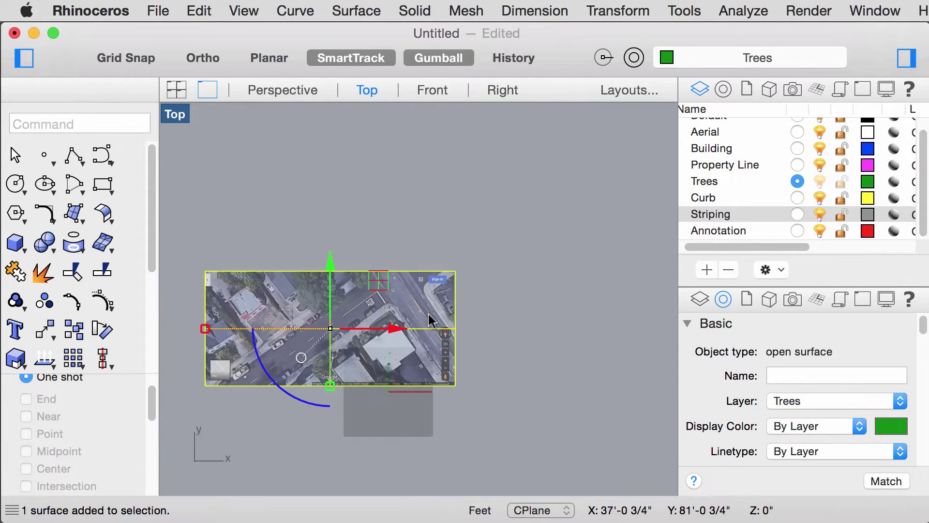
left_click_drag(449, 309, 593, 247)
scroll(582, 280, "up", 5)
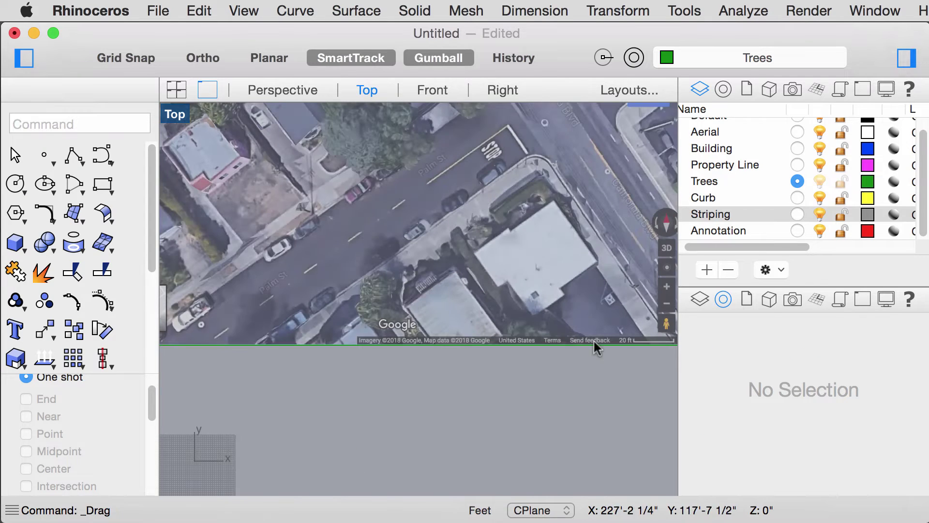
scroll(559, 289, "up", 4)
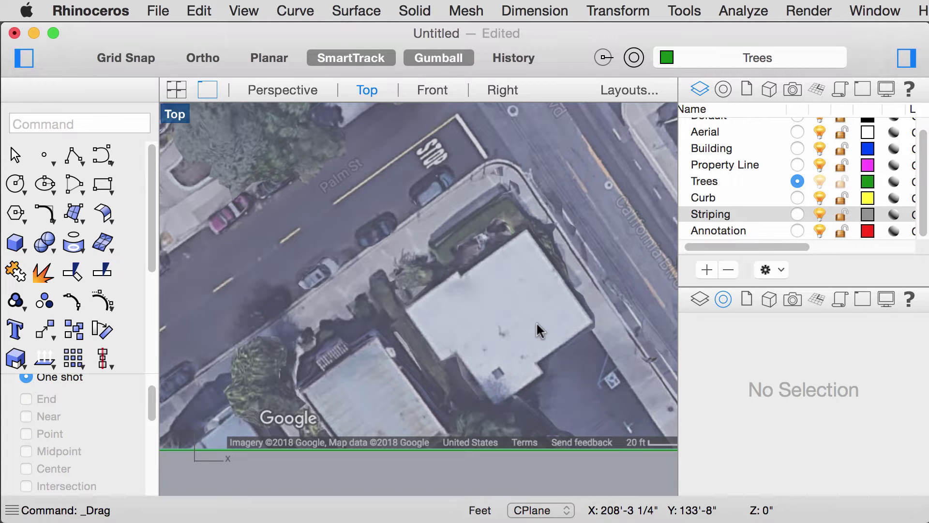
Put the aerial picture on the Aerial layer and make Aerial the current layer.
left_click(558, 247)
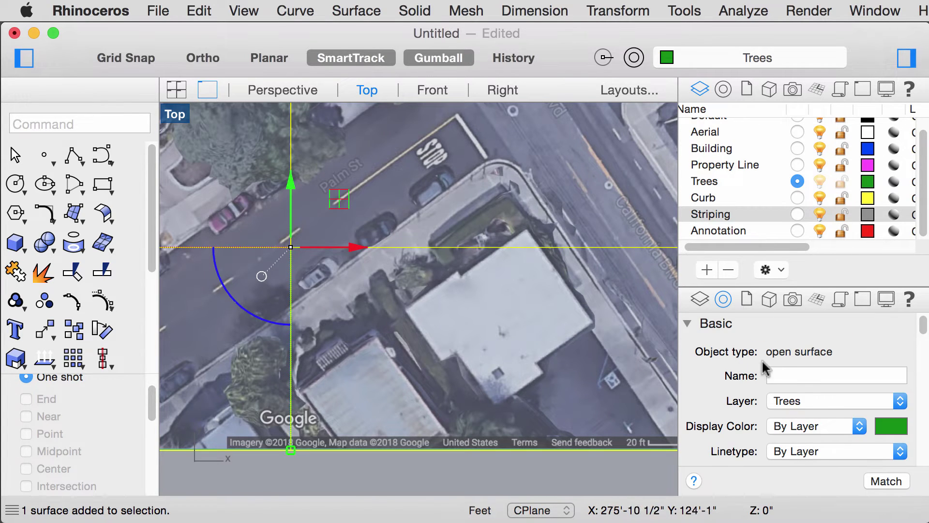
left_click(900, 402)
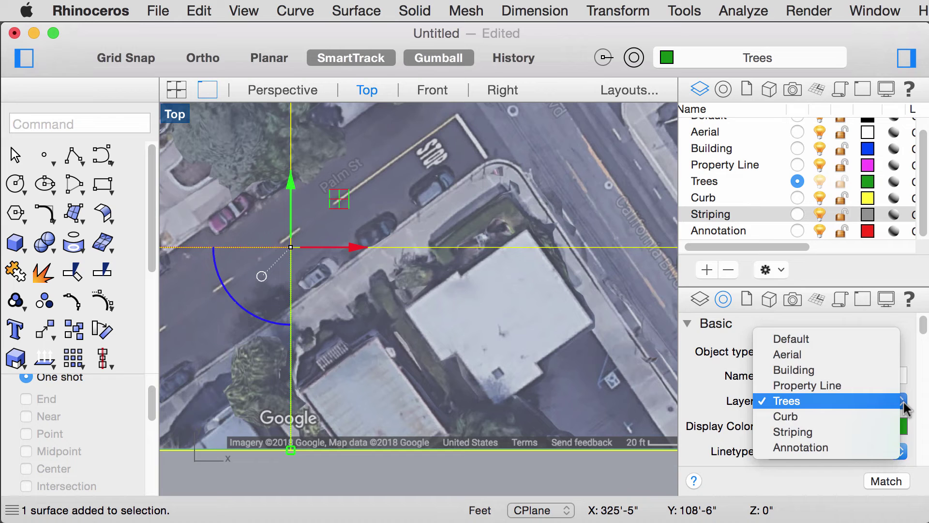
left_click(834, 356)
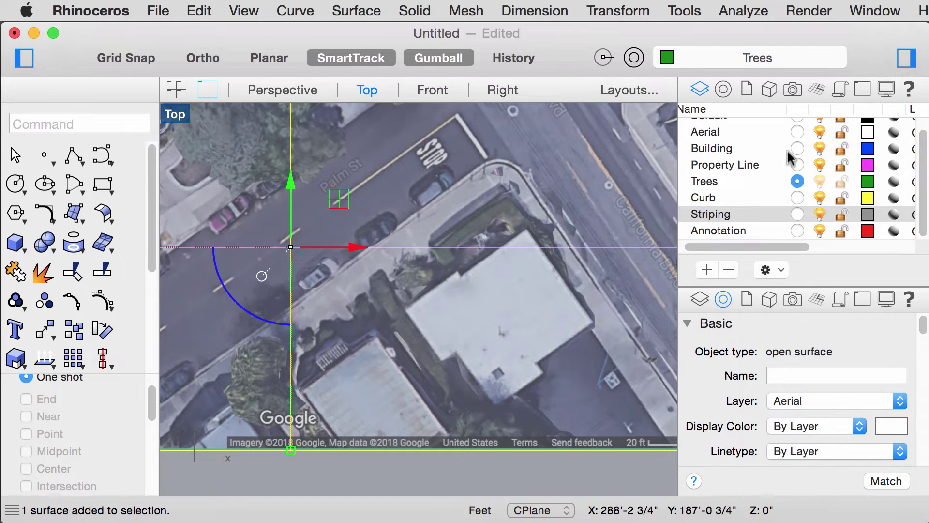
left_click(797, 132)
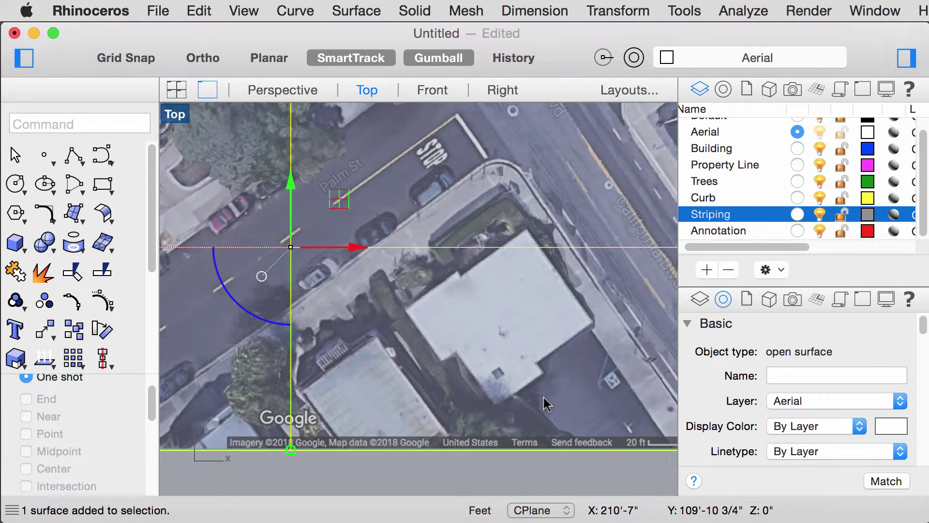
Lock the aerial picture with the Lock command, pan across it, then undo the lock.
type("lock")
key("Return")
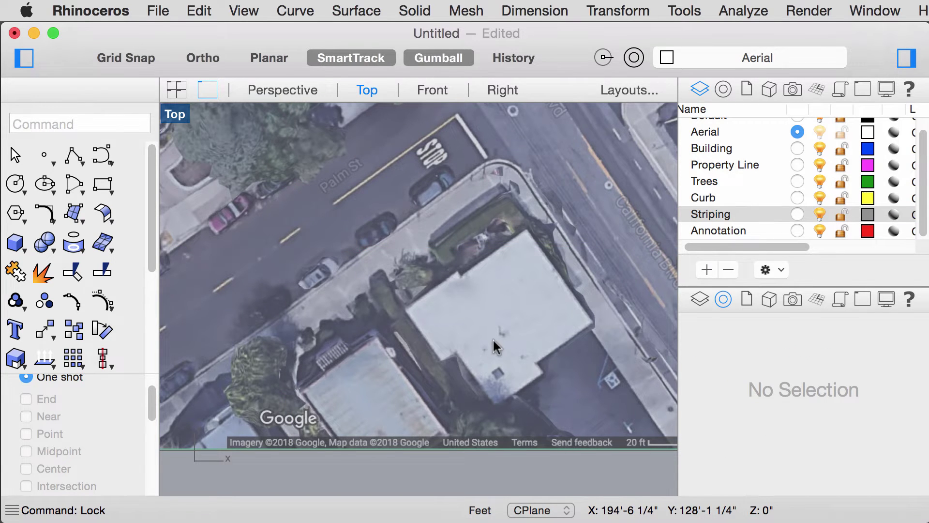
right_click_drag(493, 338, 511, 358)
scroll(508, 357, "down", 5)
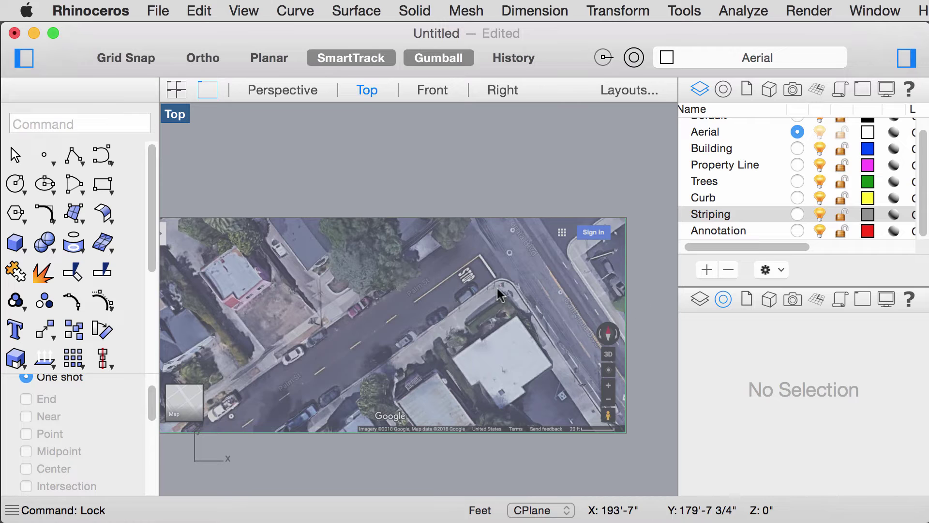
right_click_drag(532, 322, 571, 313)
right_click_drag(501, 332, 474, 332)
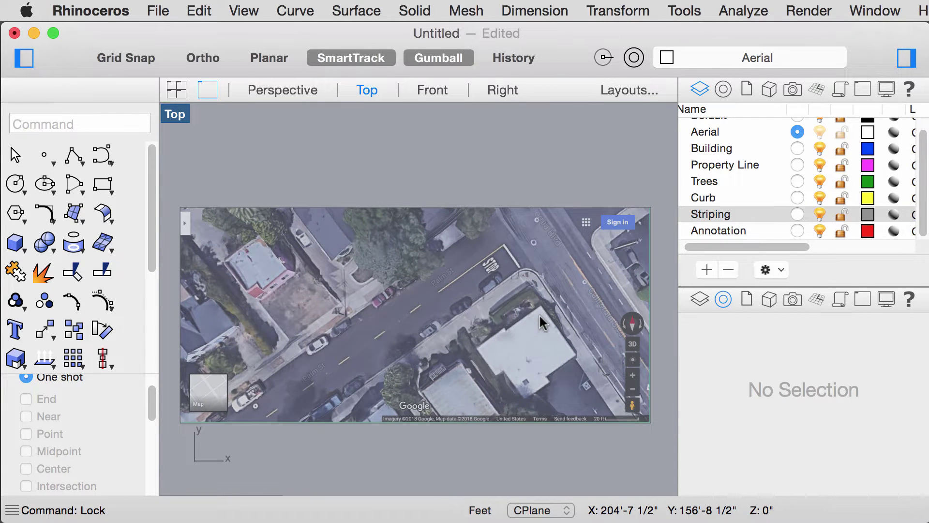
key("super+z")
Make Building current, lock the Aerial layer, then lock the picture with Cmd+L and unlock it.
left_click(537, 310)
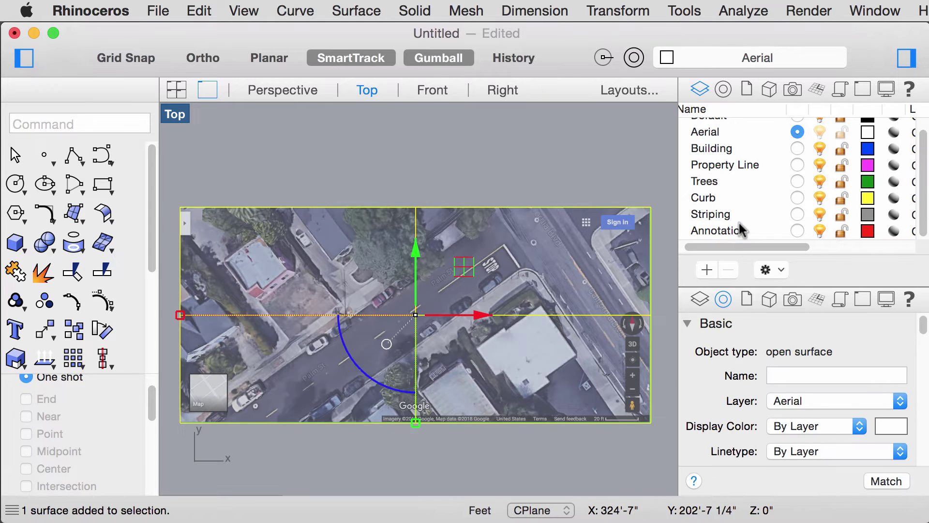
left_click(797, 148)
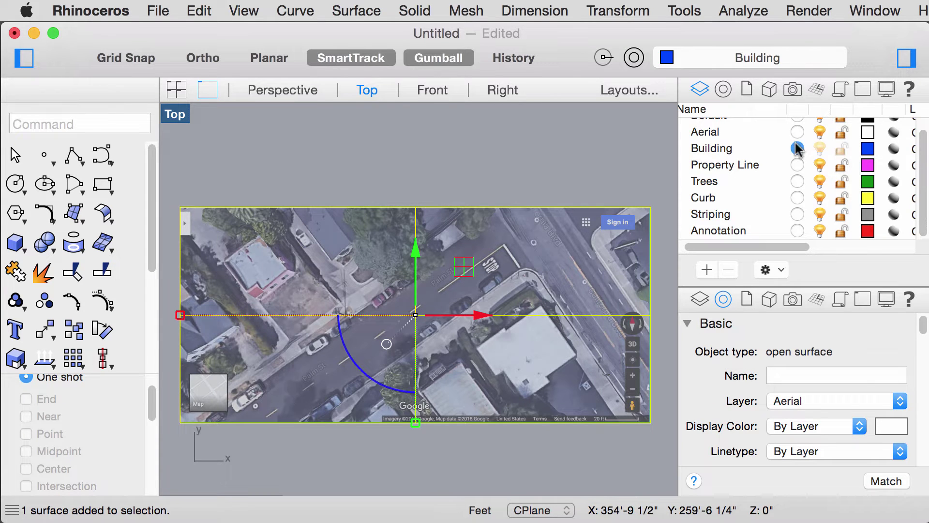
left_click(842, 132)
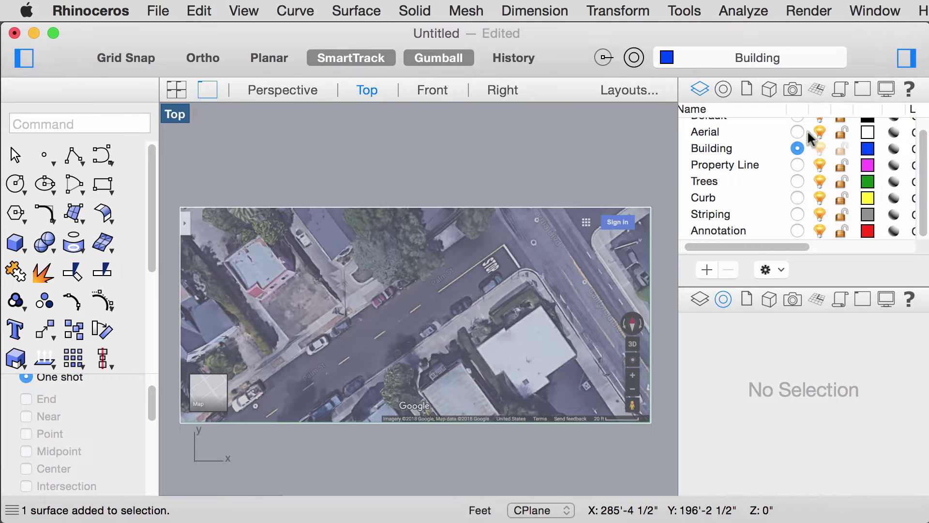
left_click(797, 132)
left_click(629, 258)
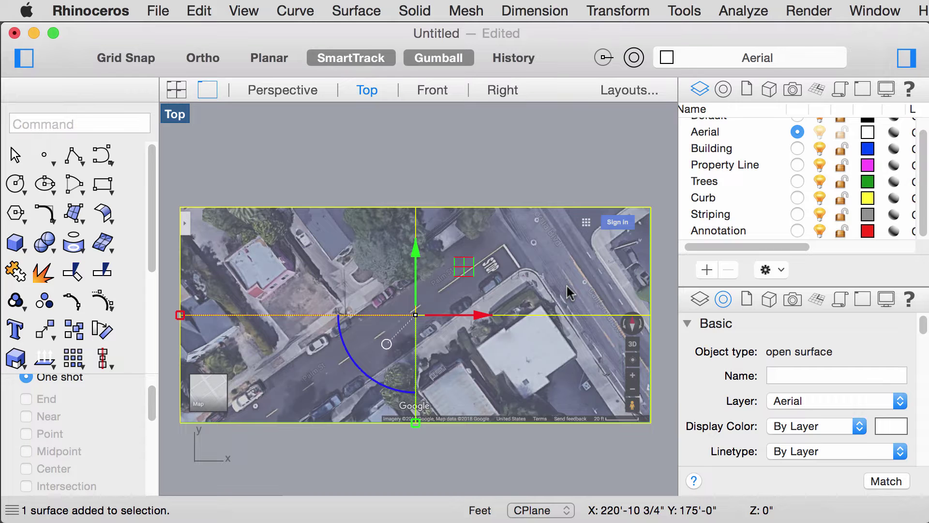
key("super+l")
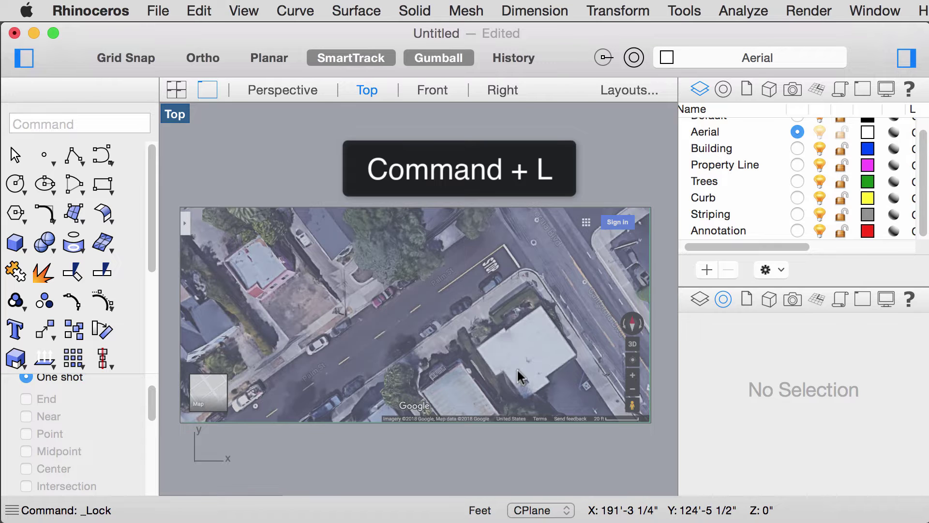
type("Unl")
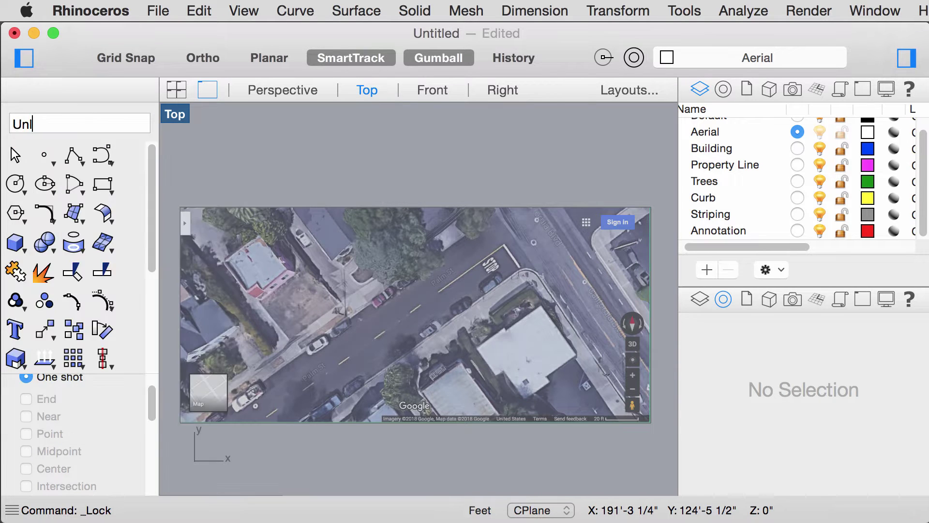
key("Return")
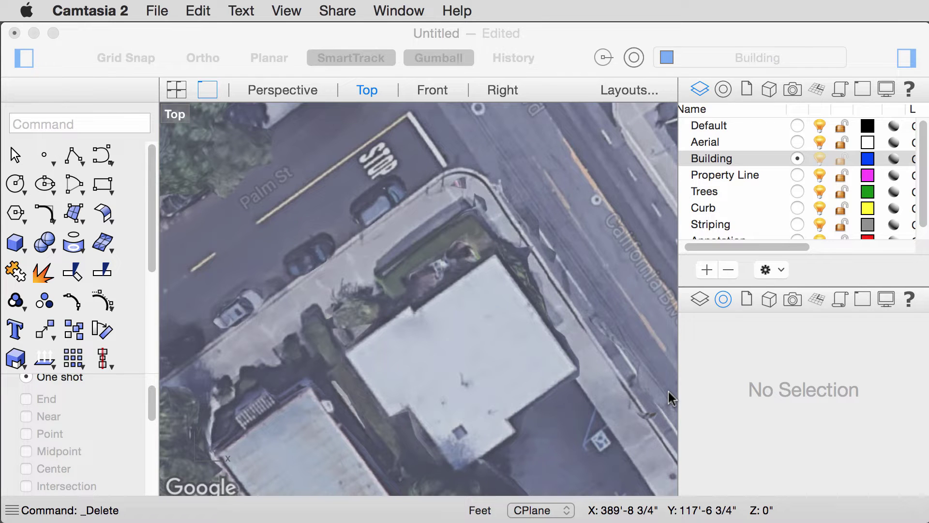
On the Building layer, draw a two-point polyline from the building's top corner to its right corner.
left_click(774, 159)
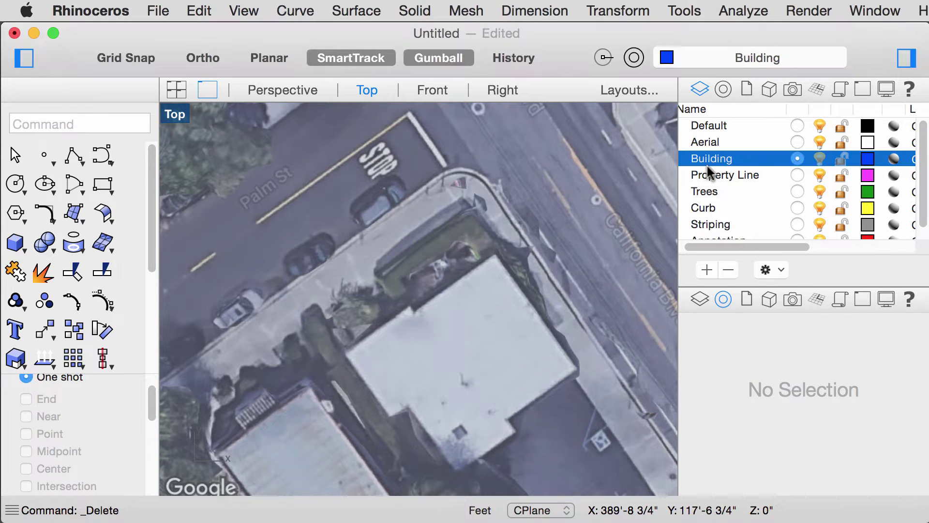
left_click(78, 151)
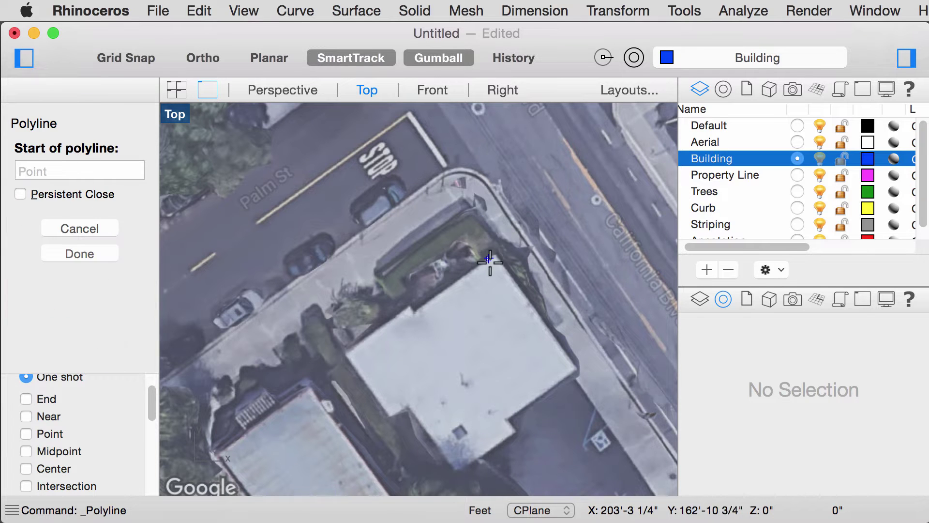
scroll(502, 237, "up", 5)
left_click(502, 237)
scroll(394, 266, "down", 5)
scroll(550, 348, "up", 8)
left_click(540, 411)
scroll(587, 315, "down", 4)
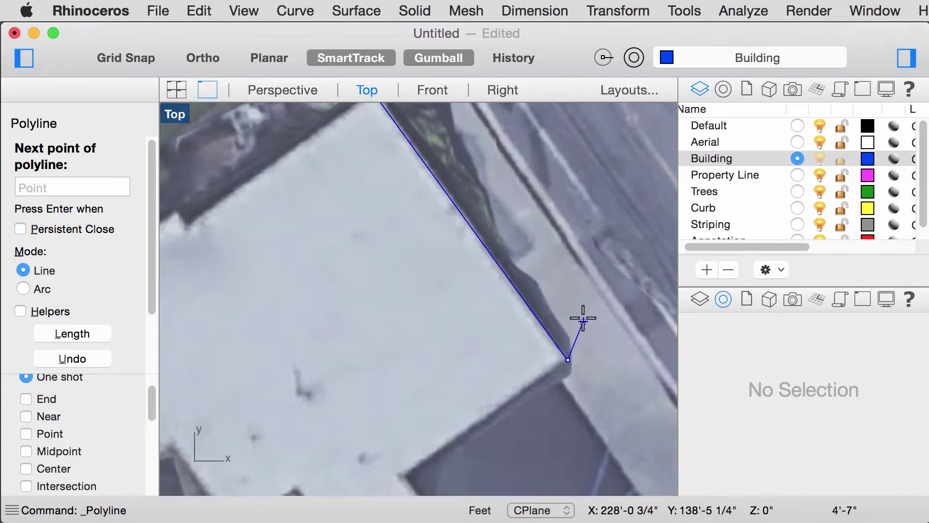
key("Return")
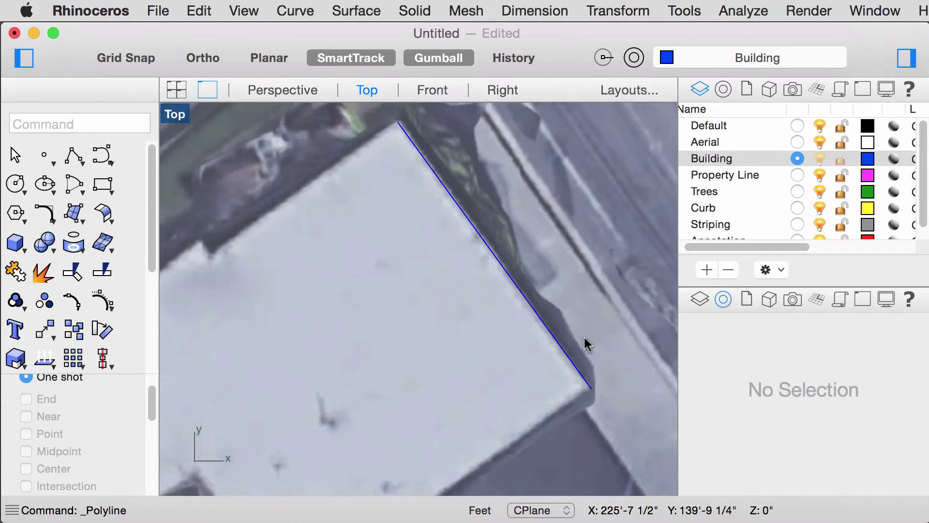
left_click(558, 337)
scroll(559, 339, "down", 3)
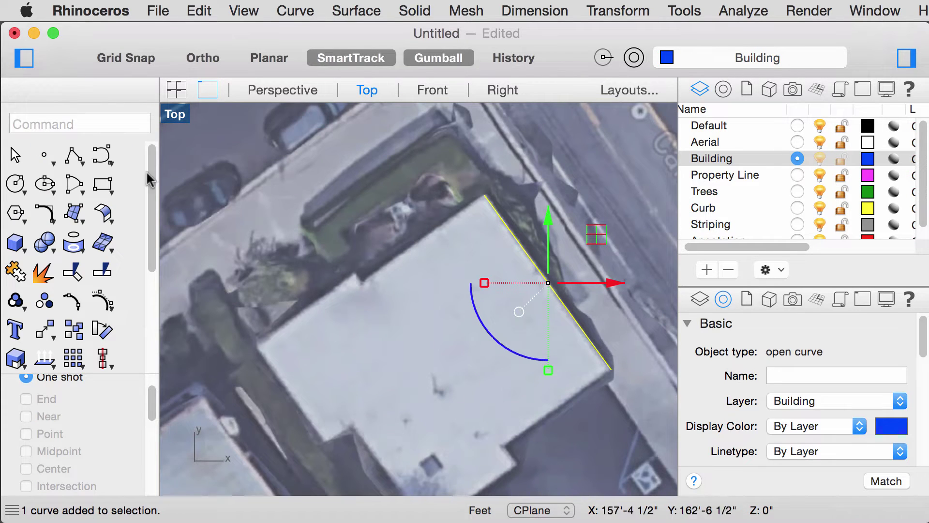
Offset the roof-edge line through a picked point to create a parallel line.
type("of")
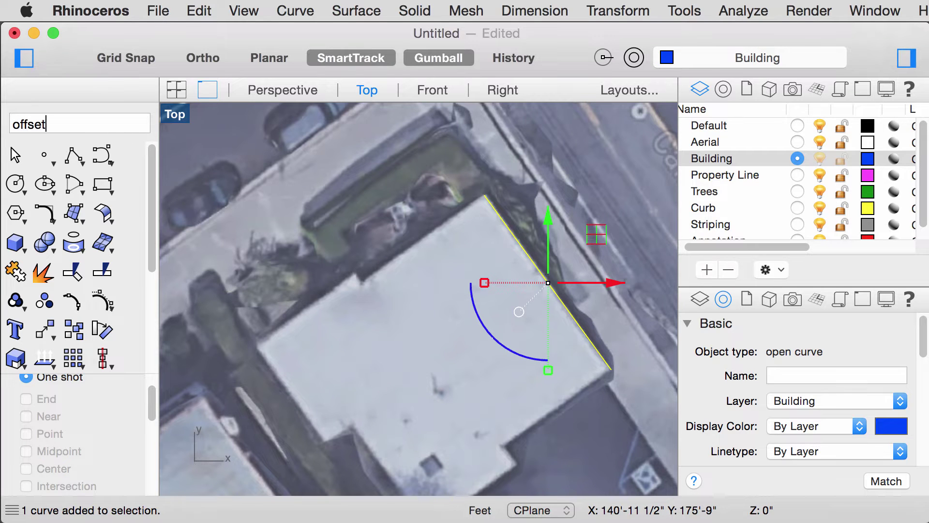
type("fset")
key("Return")
left_click(101, 285)
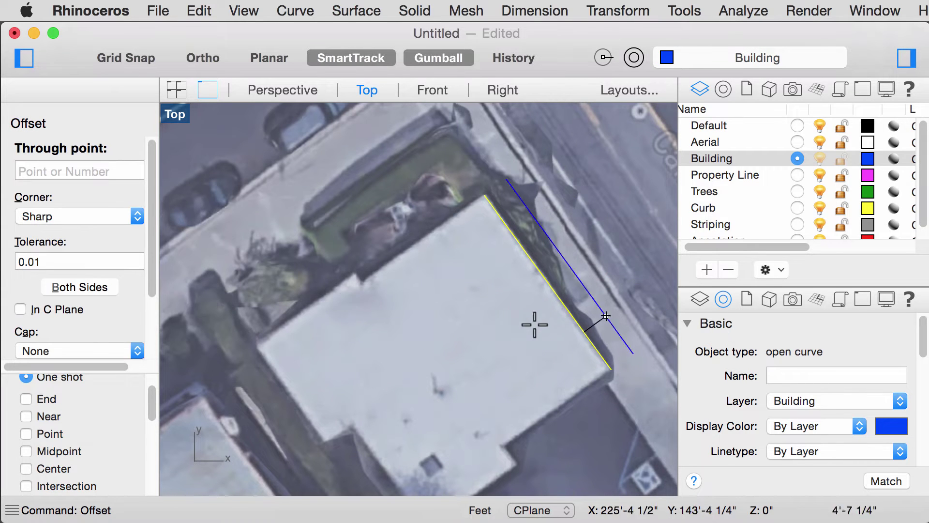
right_click_drag(358, 405, 390, 353)
left_click(391, 398)
key("Escape")
Copy the lower-left side line from its midpoint to make a parallel line across the building.
left_click(401, 401)
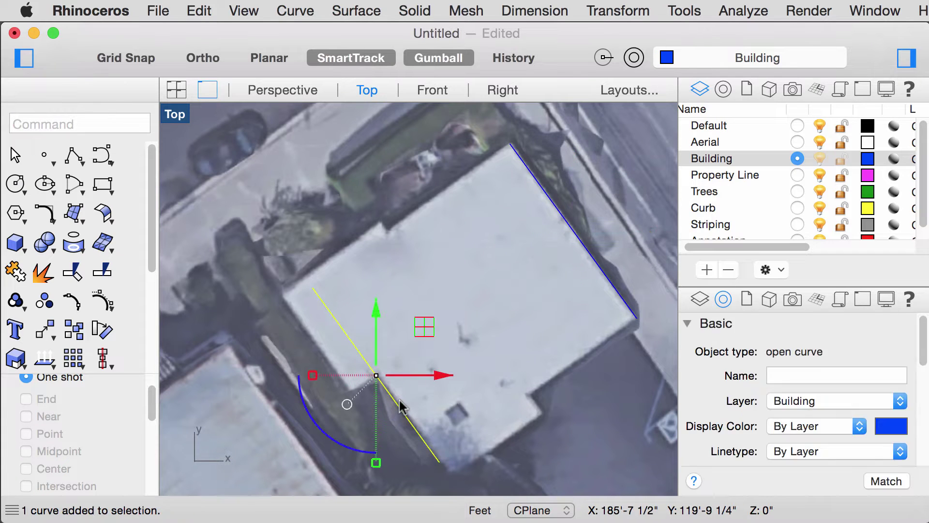
key("Escape")
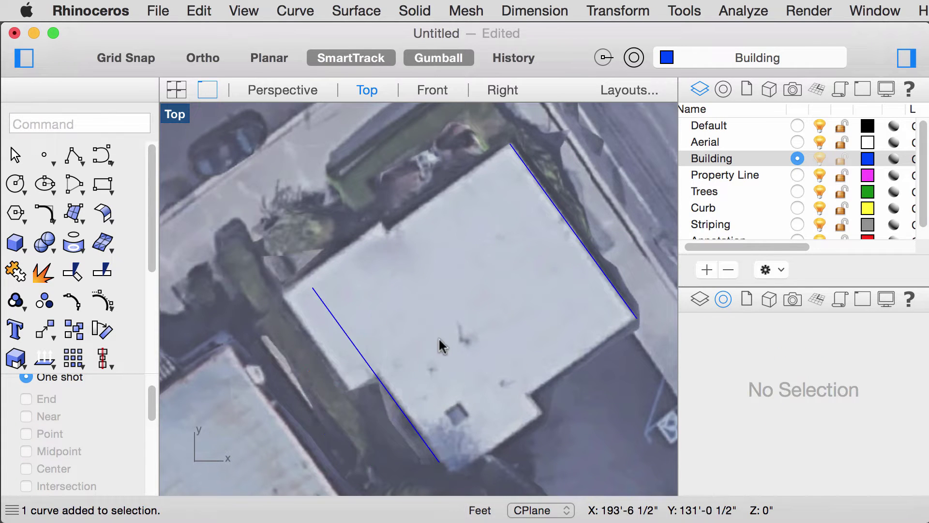
left_click(377, 373)
type("copy")
key("Return")
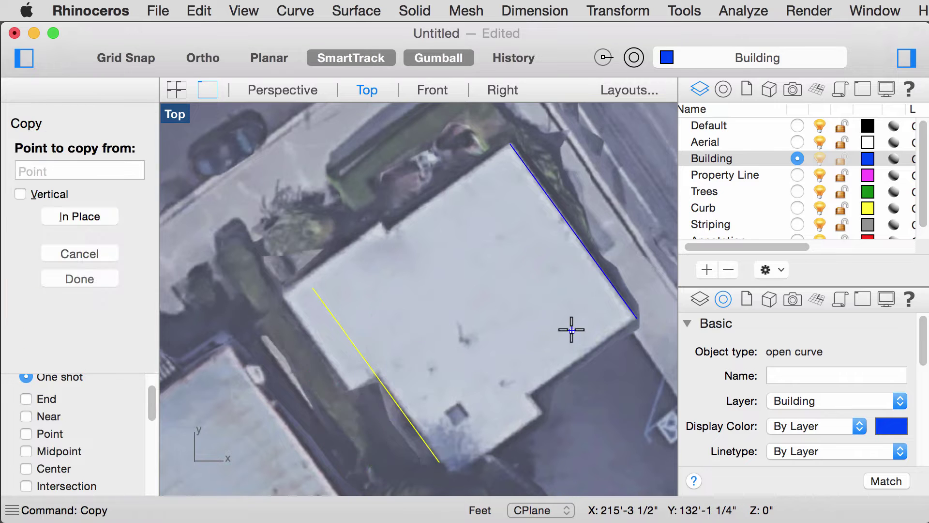
left_click(377, 378)
left_click(577, 407)
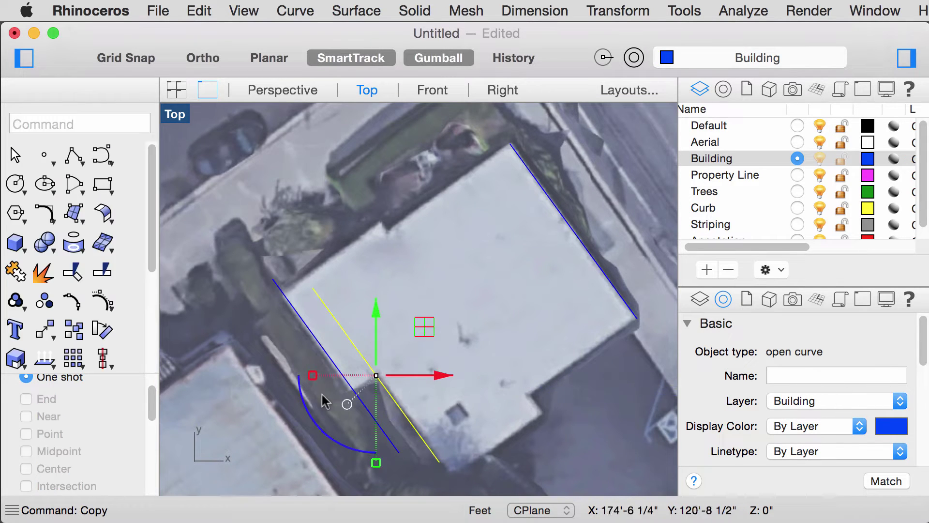
left_click(329, 336)
Nudge the left line slightly left, then reselect it.
left_click(329, 355)
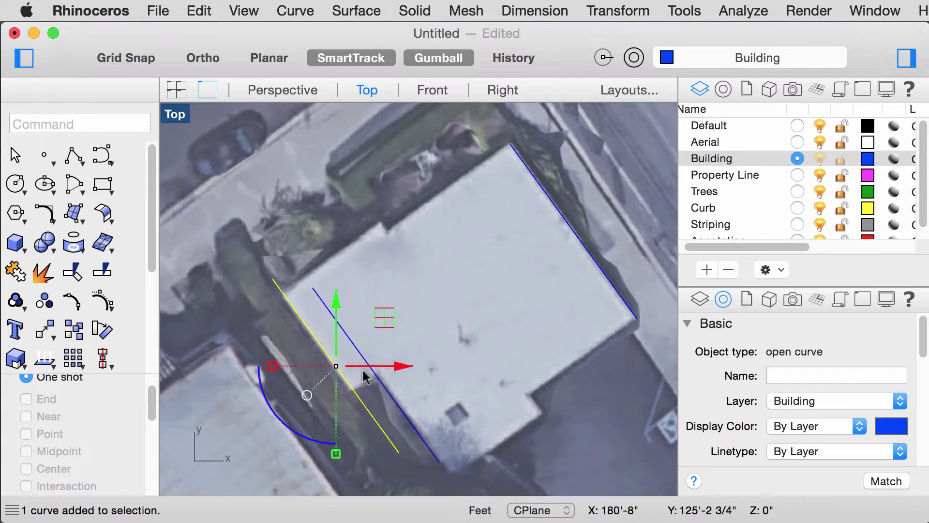
scroll(375, 376, "up", 3)
left_click_drag(368, 364, 359, 360)
left_click(420, 345)
left_click(312, 377)
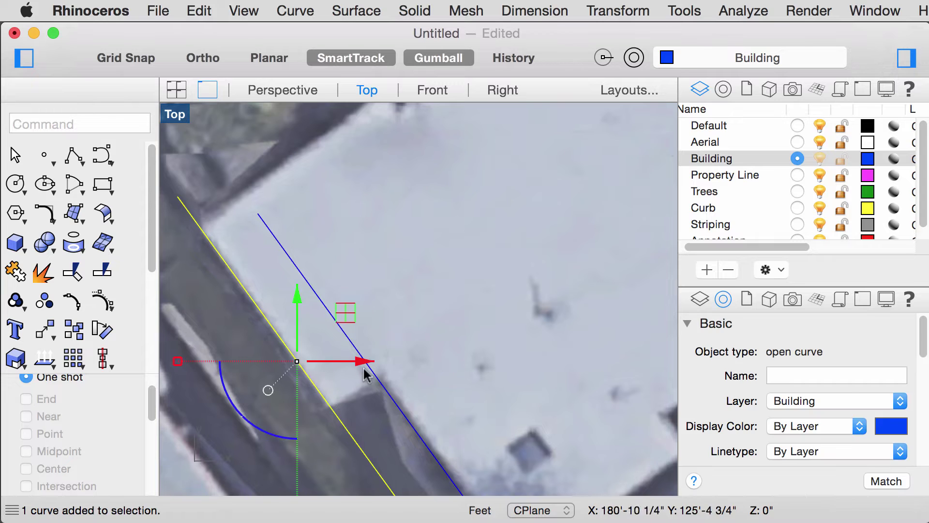
left_click(448, 336)
scroll(393, 355, "down", 3)
left_click(355, 358)
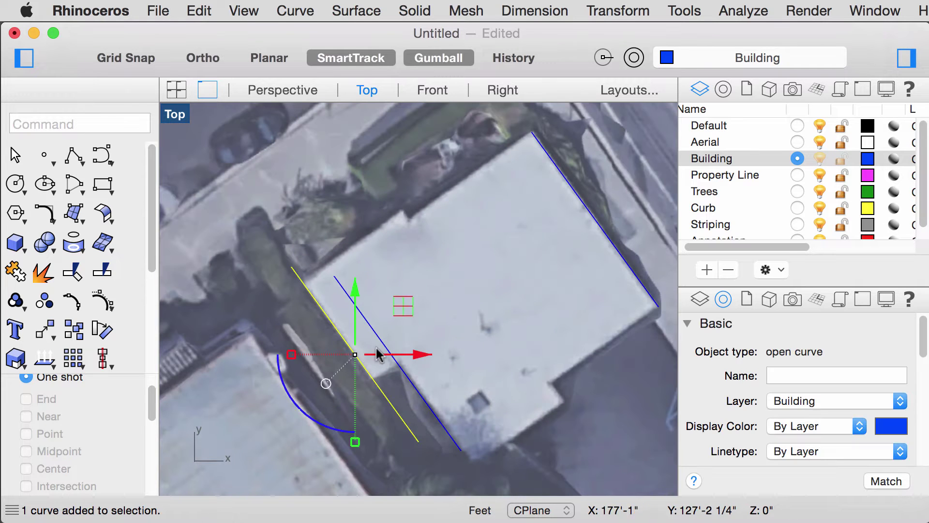
Copy the left line onto the roof.
type("copy")
key("Return")
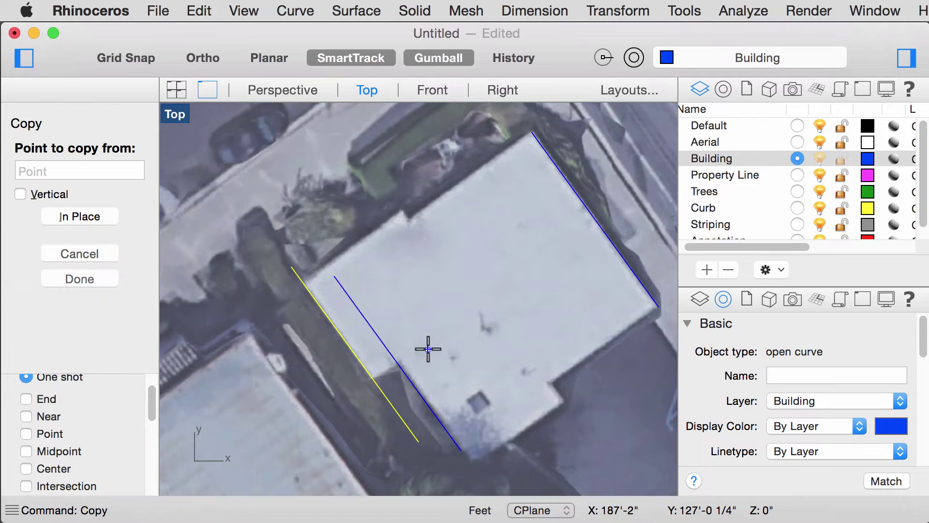
left_click(321, 308)
left_click(407, 257)
left_click(424, 270)
Rotate the copied roof line with the gumball so it runs perpendicular across the roof.
left_click(413, 274)
left_click_drag(367, 334, 382, 252)
left_click(495, 282)
left_click(460, 282)
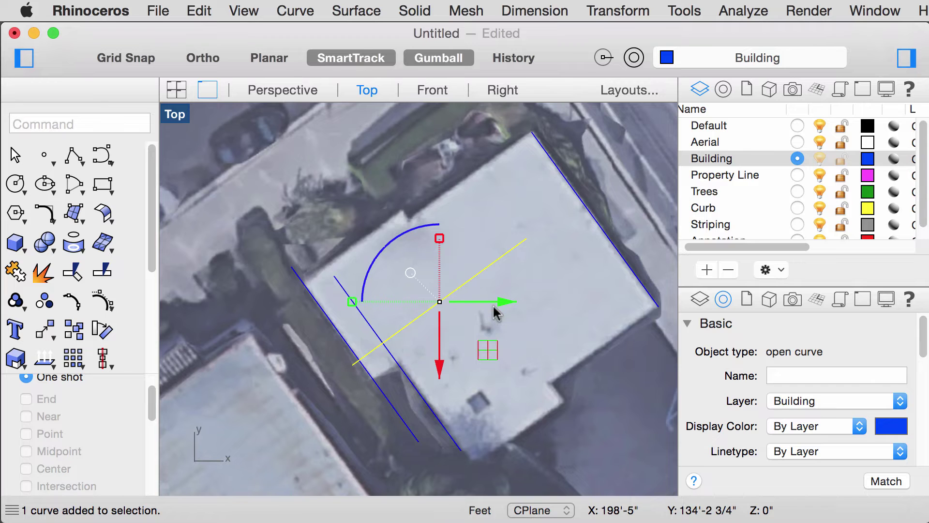
type("m")
key("Return")
Move the cross line by its end onto the outer side line.
scroll(336, 369, "up", 3)
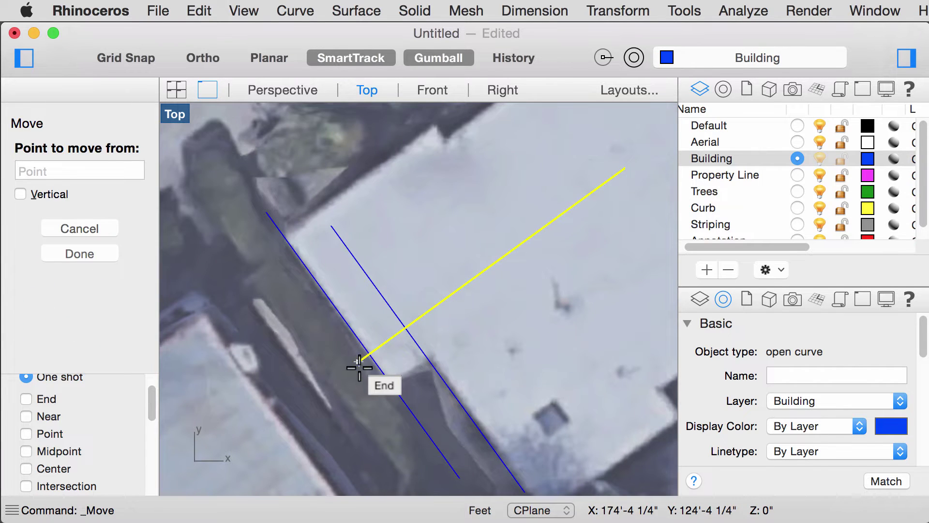
left_click(358, 364)
scroll(284, 239, "up", 3)
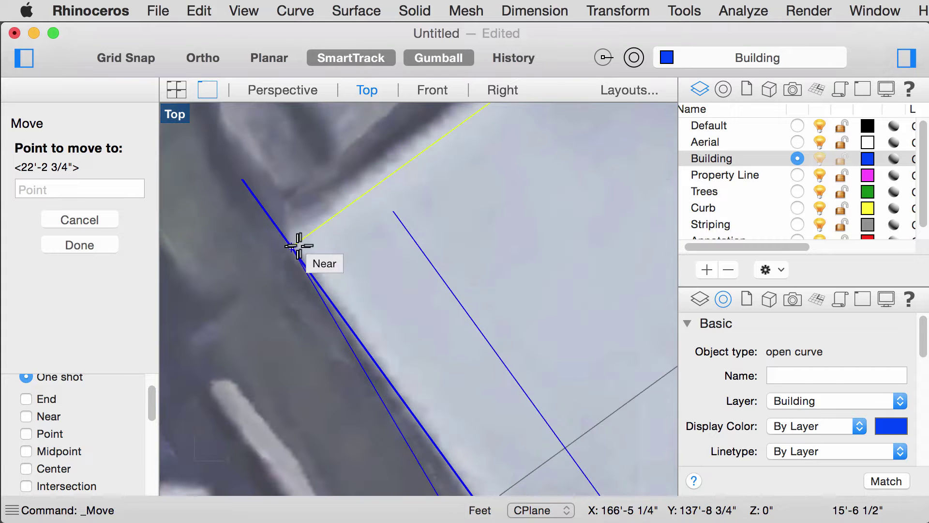
left_click(279, 233)
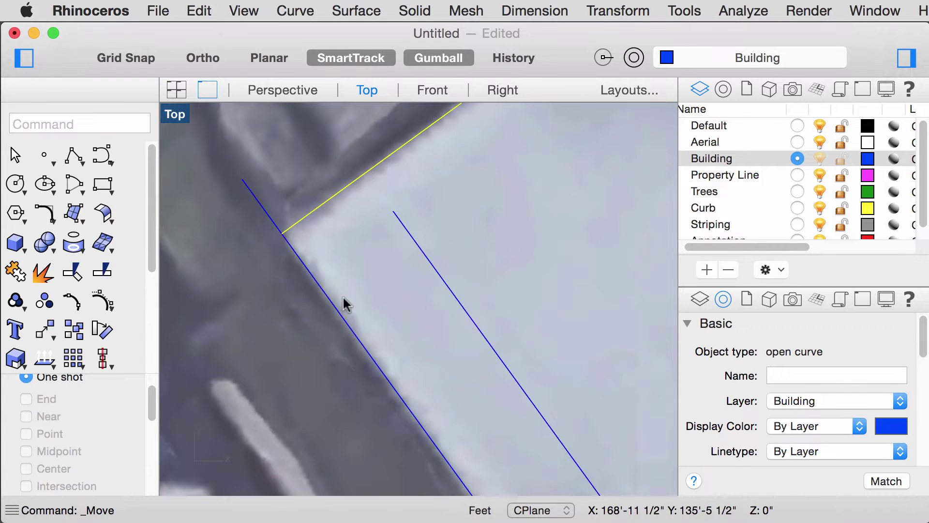
scroll(343, 305, "down", 5)
key("Escape")
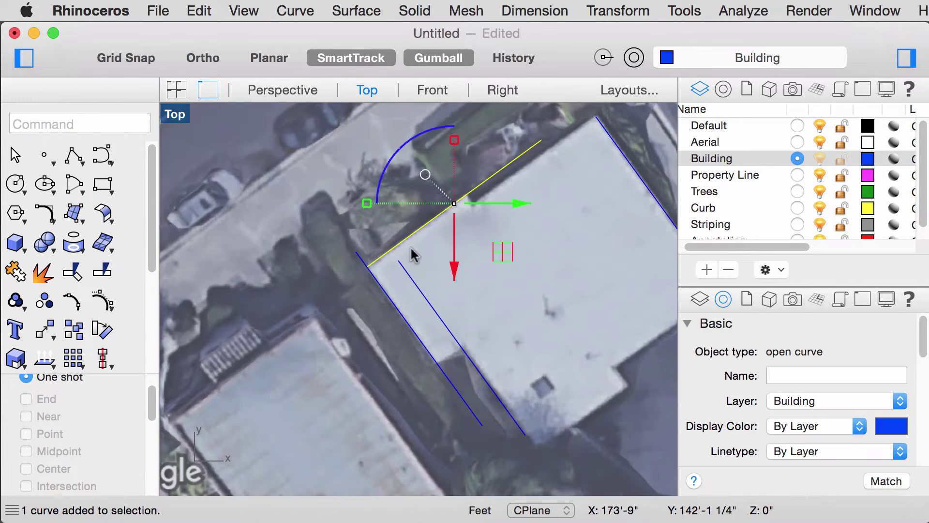
Trim the overhanging piece of the cross line so the lines meet at a corner.
type("trim")
key("Return")
scroll(373, 369, "up", 3)
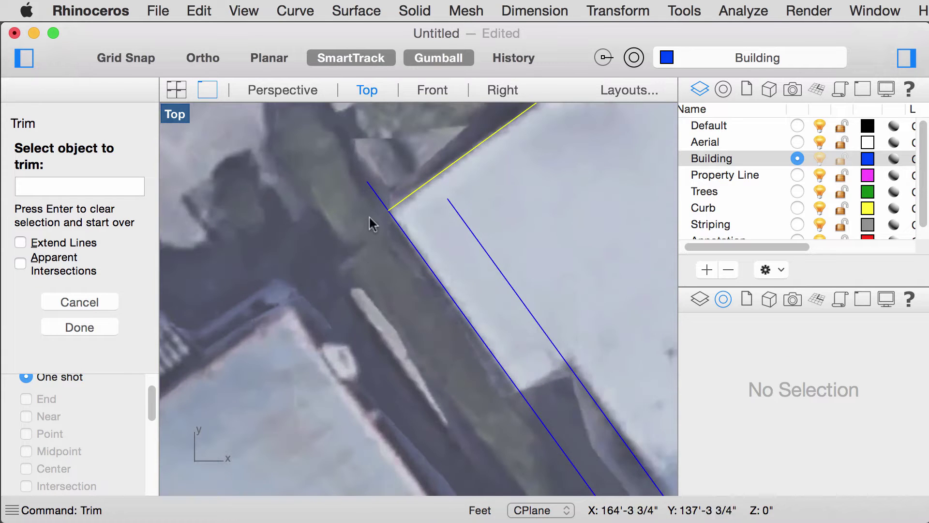
left_click(375, 197)
scroll(426, 286, "down", 4)
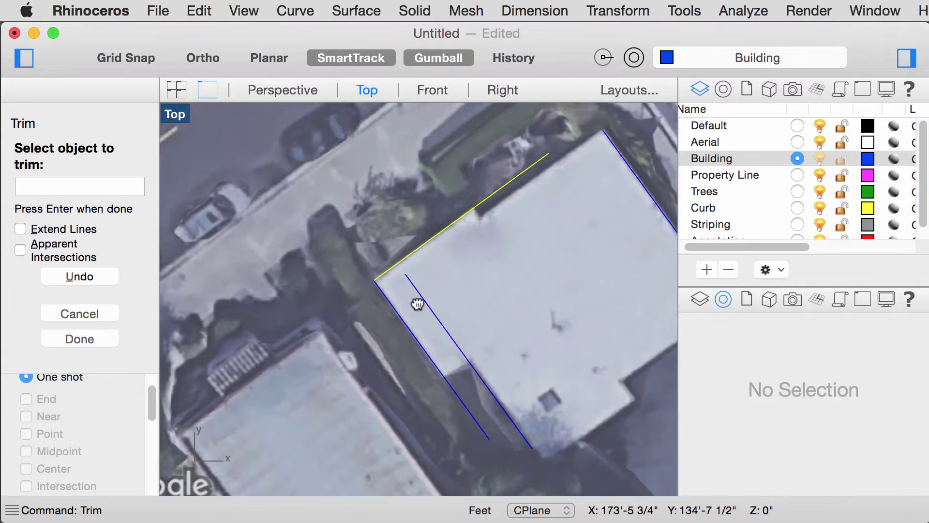
key("Escape")
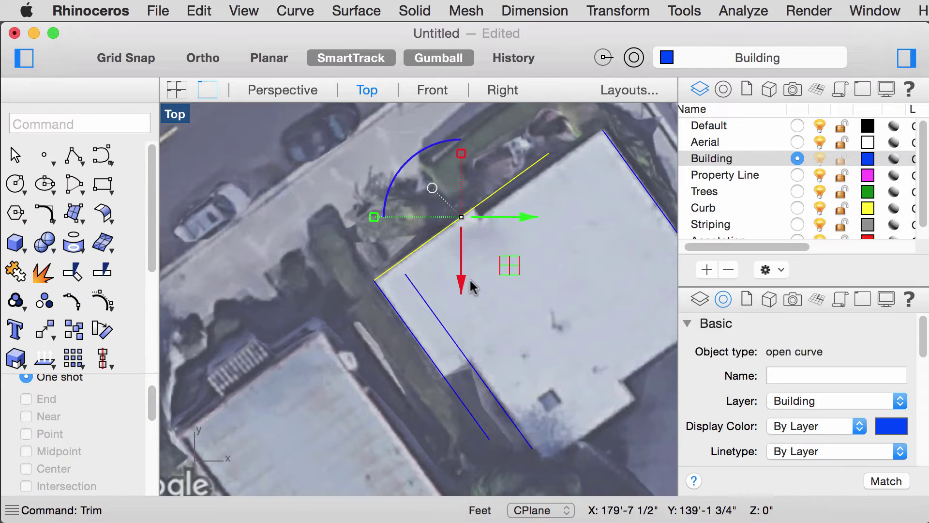
key("Escape")
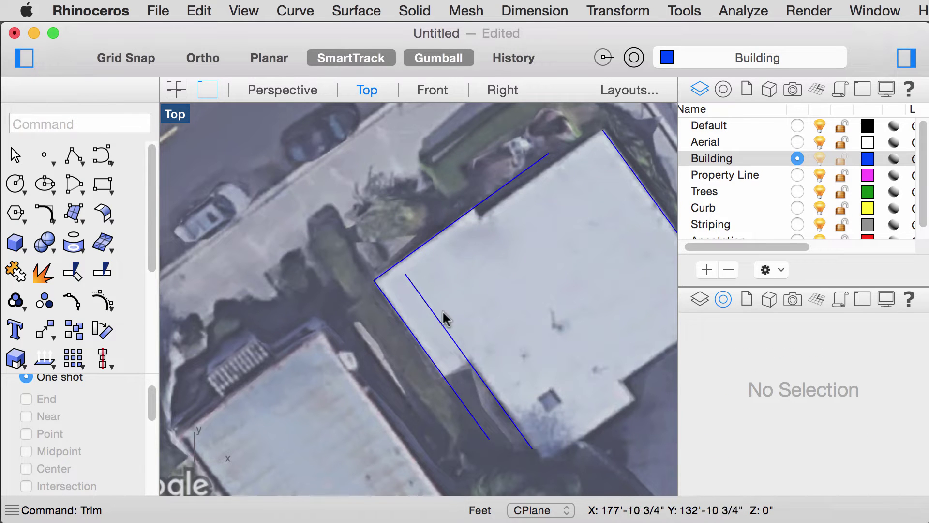
key("Delete")
right_click_drag(441, 317, 312, 337)
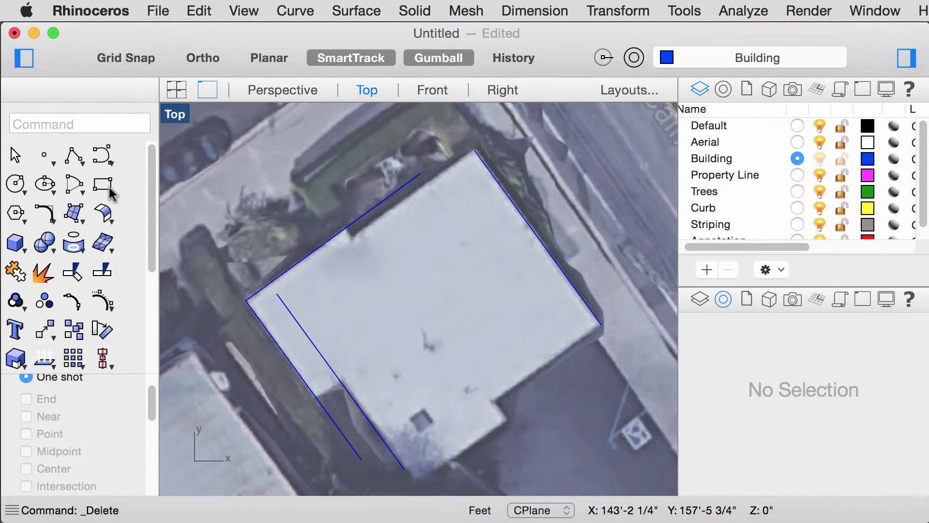
Draw a rectangle starting from the building corner.
left_click(108, 186)
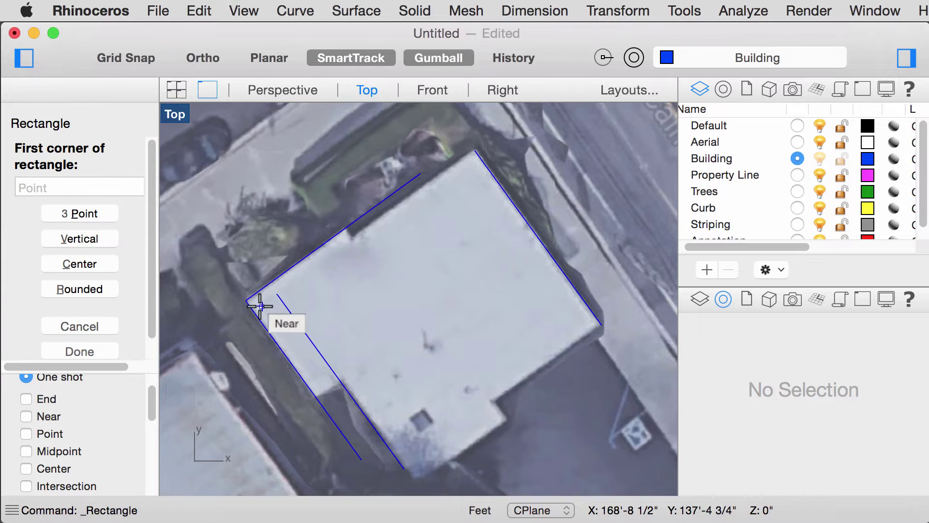
left_click(246, 301)
left_click(362, 348)
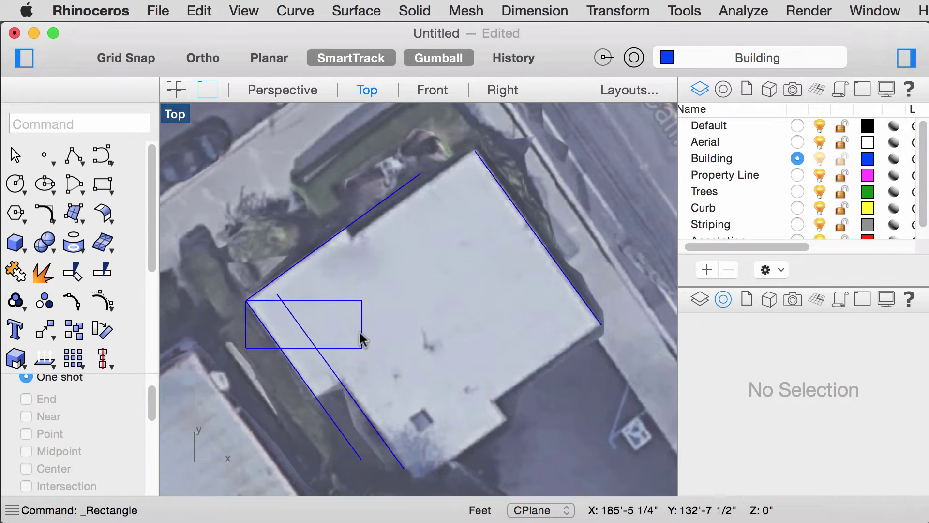
left_click(359, 329)
Rotate the rectangle about its corner to align with the building's wall edge.
type("Rotate")
key("Return")
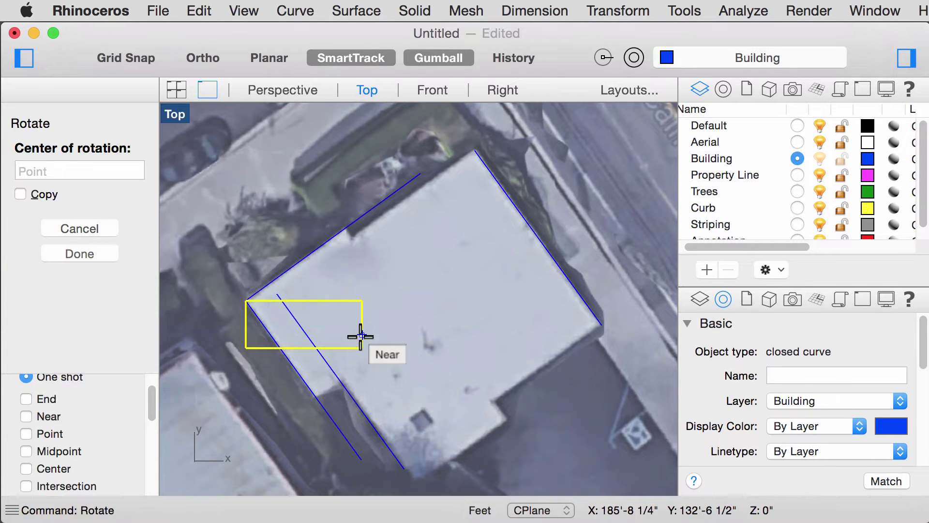
left_click(244, 299)
left_click(362, 301)
left_click(339, 235)
left_click(360, 291)
Move the rectangle by its corner onto the building's notched bottom corner.
left_click(352, 279)
type("Move")
key("Return")
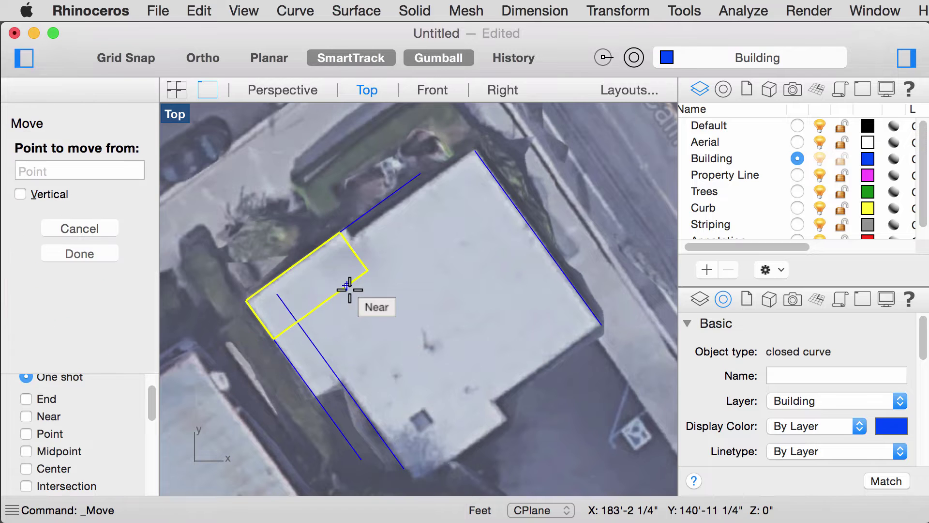
left_click(246, 301)
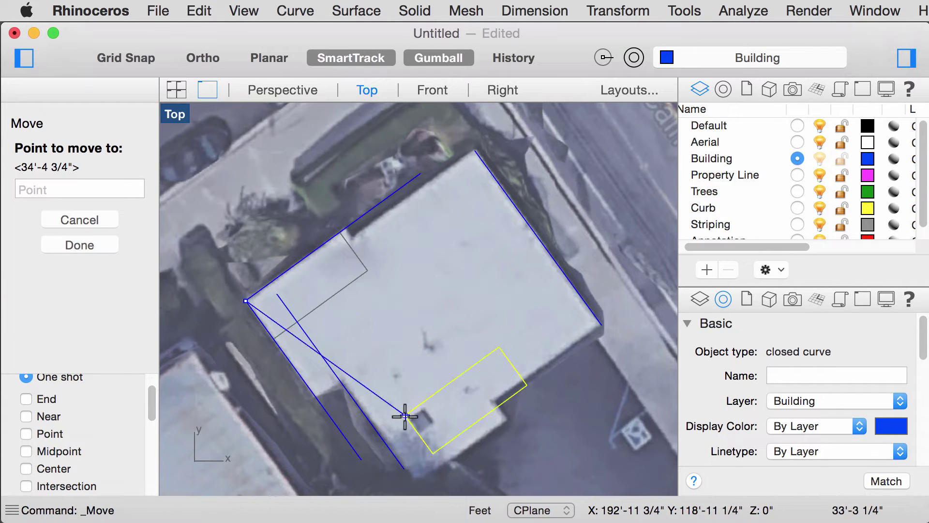
scroll(400, 416, "up", 5)
left_click(440, 412)
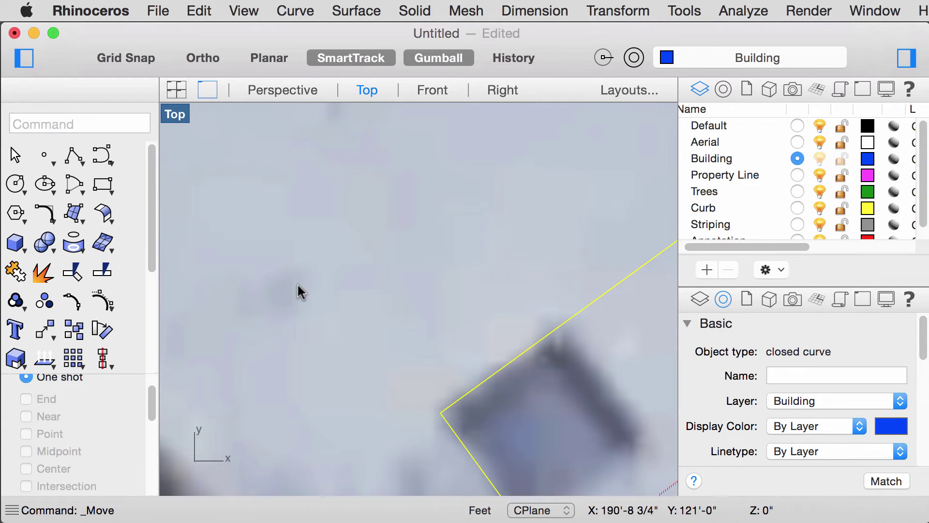
scroll(371, 308, "down", 4)
scroll(391, 342, "up", 6)
left_click(522, 365)
Stretch the rectangle along an axis from its corner, shrinking it to a narrow strip.
left_click(479, 331)
type("Ster==")
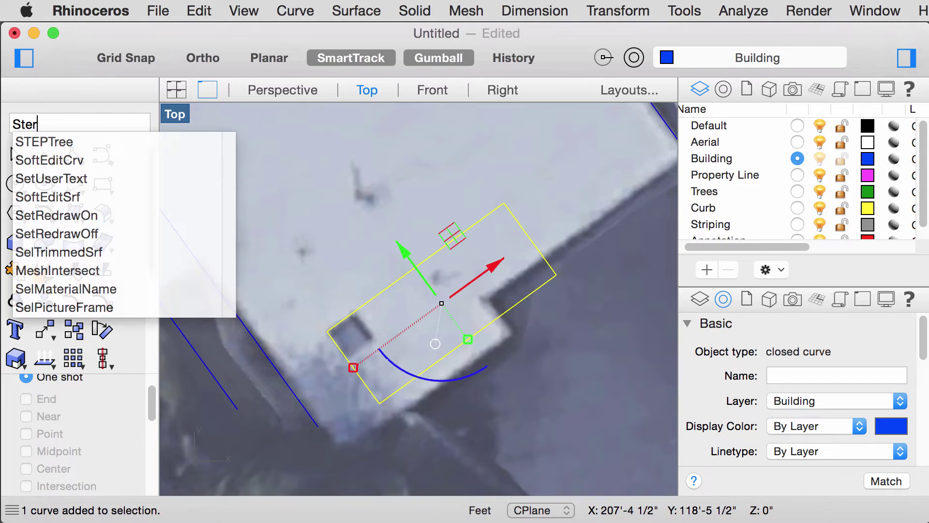
key("BackSpace")
key("BackSpace")
type("retch")
key("Return")
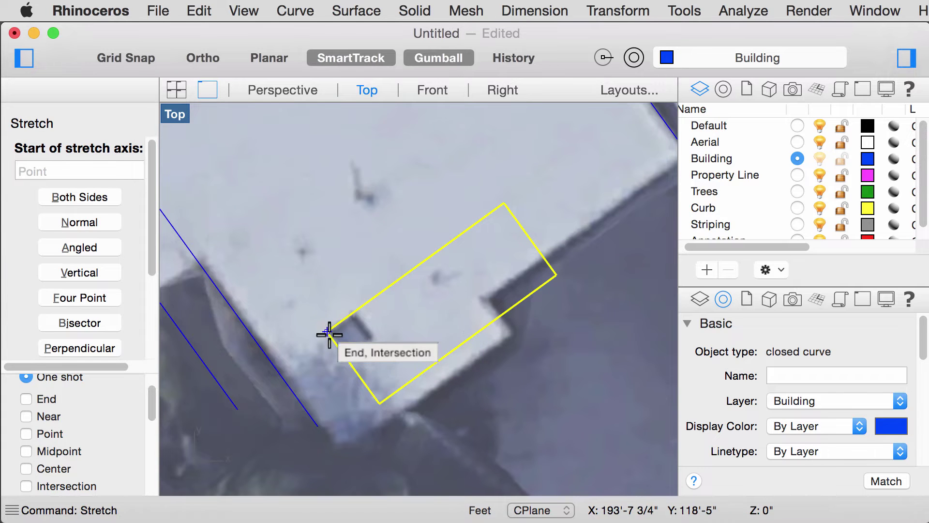
left_click(328, 331)
left_click(503, 203)
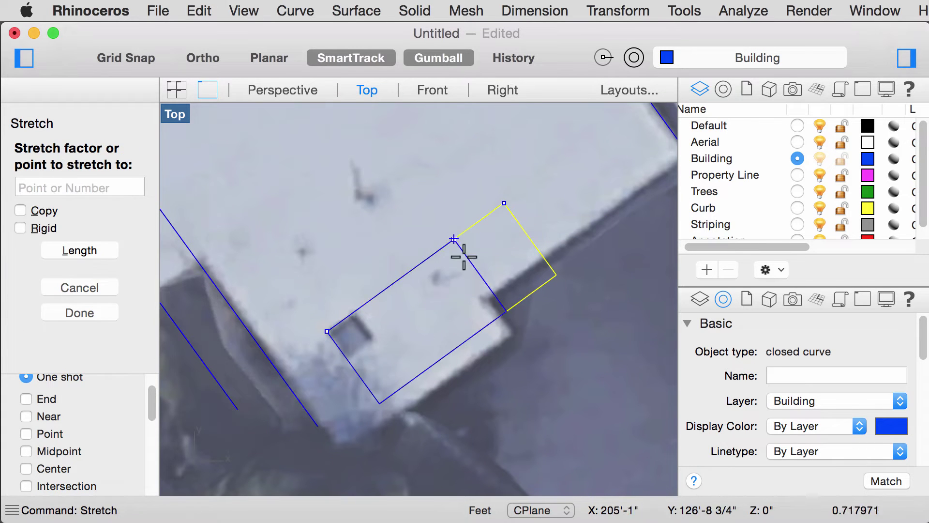
left_click(361, 312)
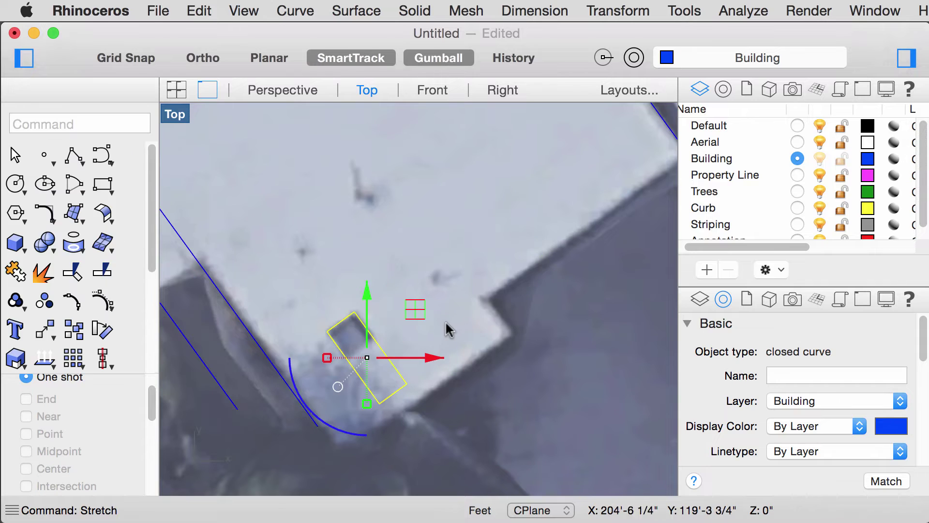
left_click(444, 321)
Stretch the strip again from its top corner to form a small square over the roof opening.
left_click(364, 332)
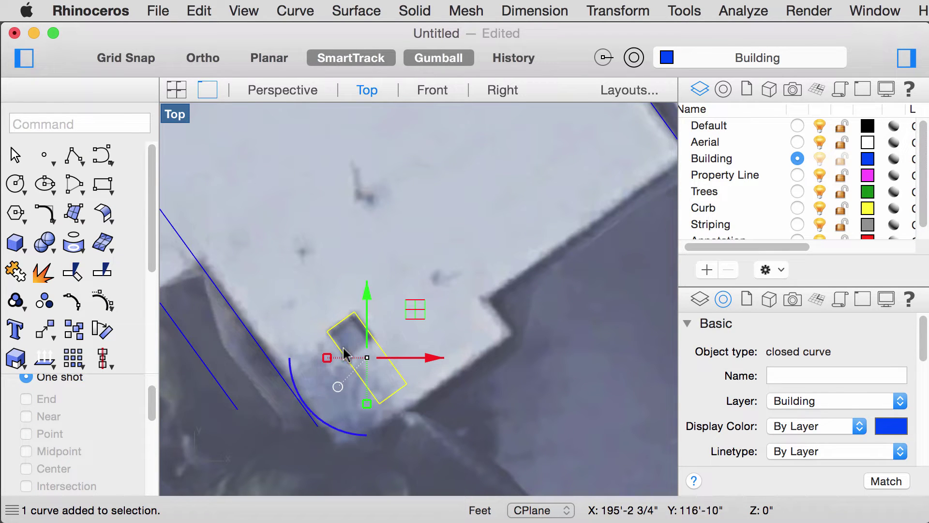
key("Return")
left_click(355, 313)
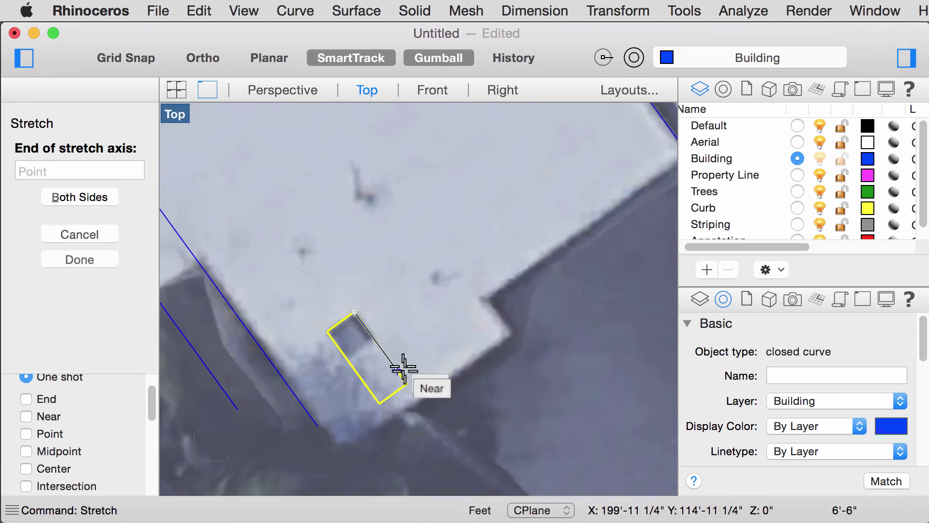
left_click(406, 380)
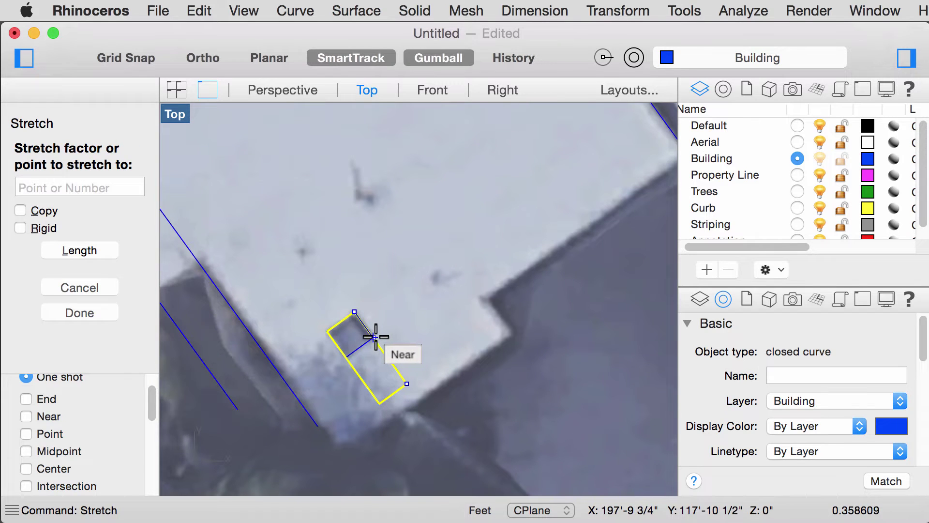
left_click(375, 334)
left_click(406, 339)
left_click(443, 389)
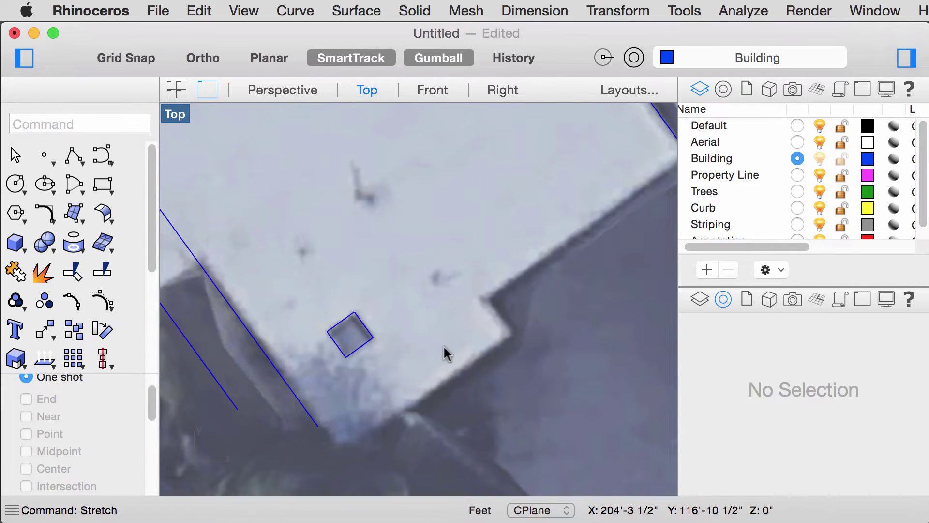
scroll(444, 346, "down", 5)
Copy the upper-left building edge line to the building's corner.
left_click(404, 179)
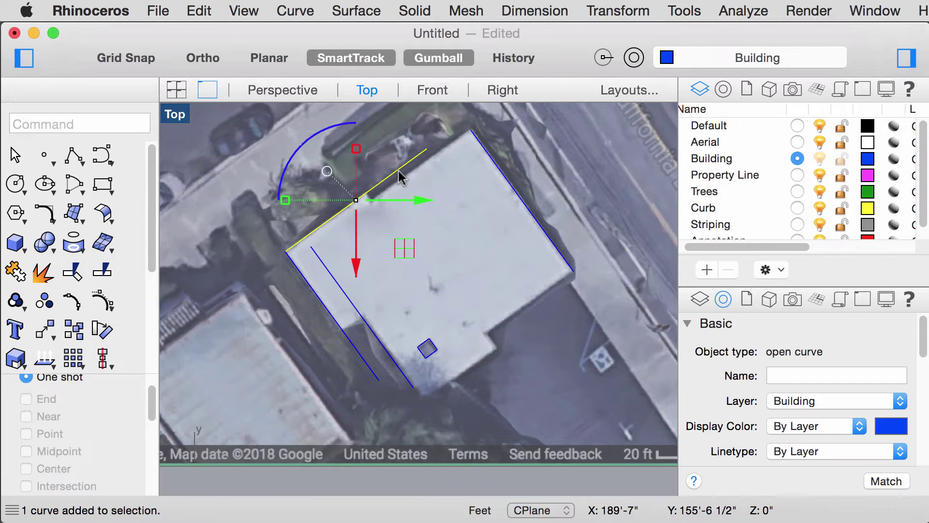
type("copy")
key("Return")
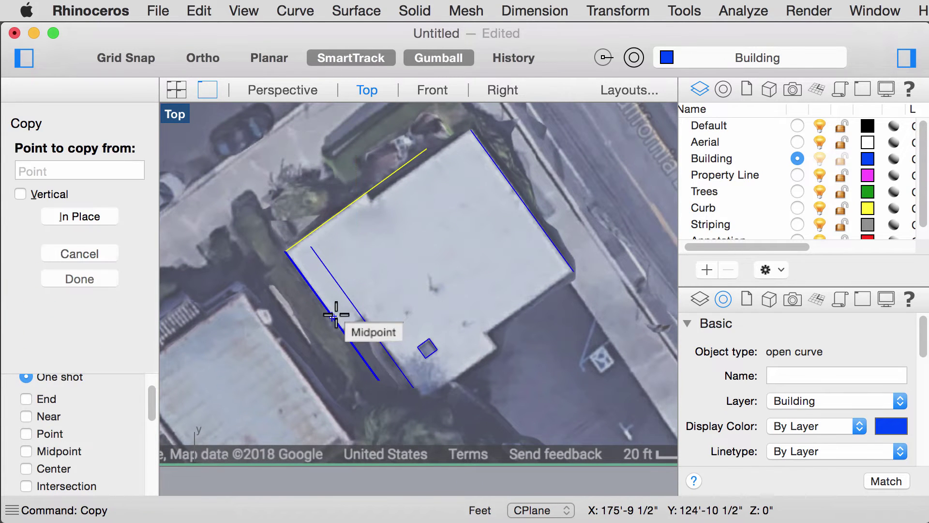
left_click(425, 162)
scroll(562, 271, "up", 10)
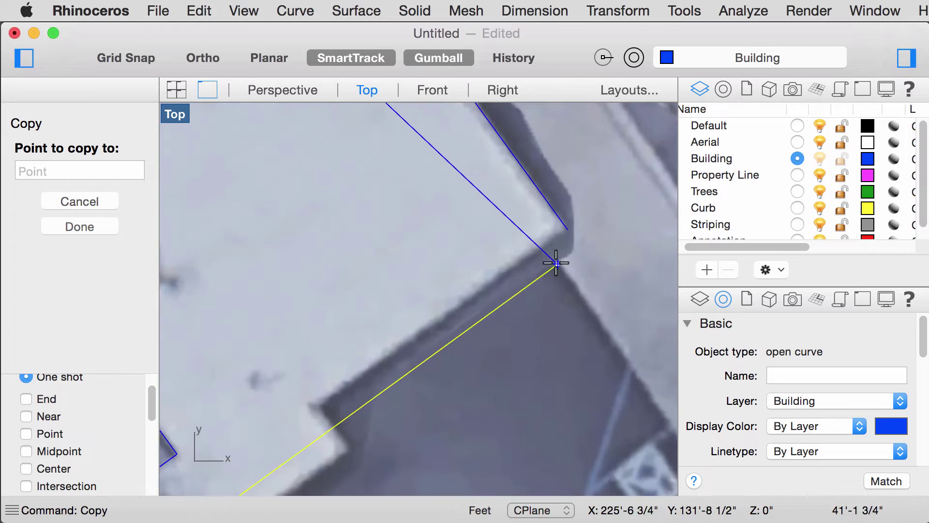
left_click(539, 241)
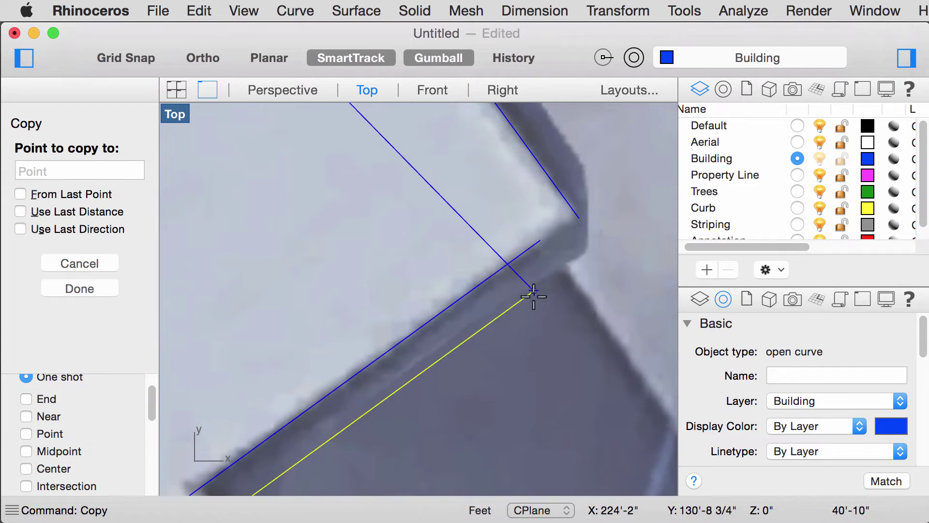
key("Return")
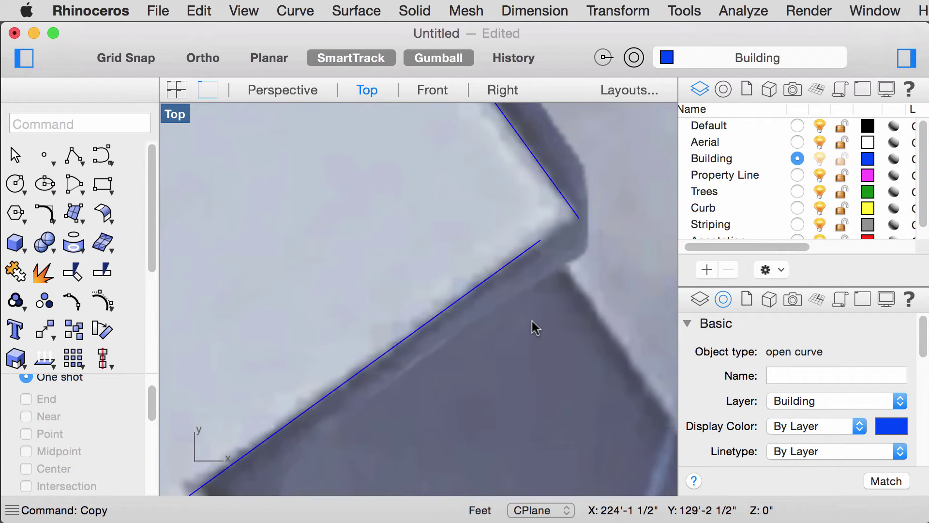
Extend the upper-right edge line to meet the copied line.
left_click(575, 219)
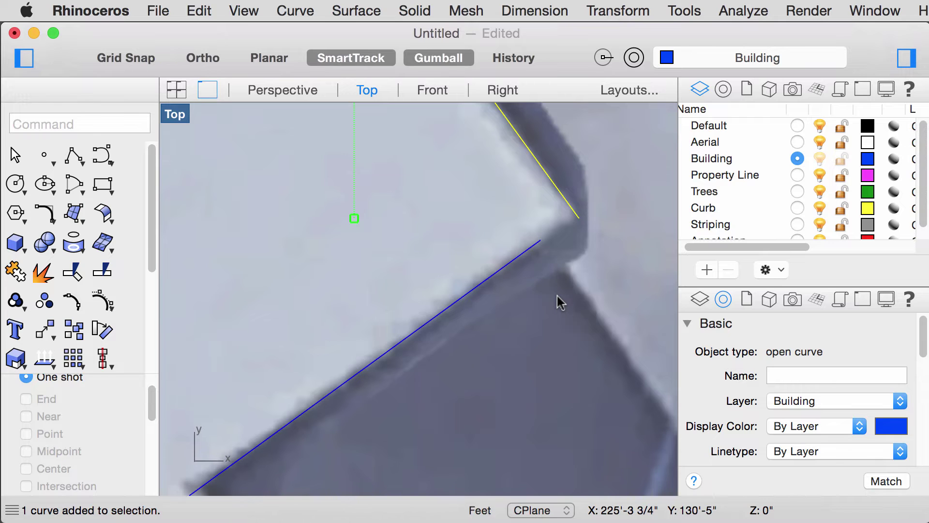
type("Extend")
key("Return")
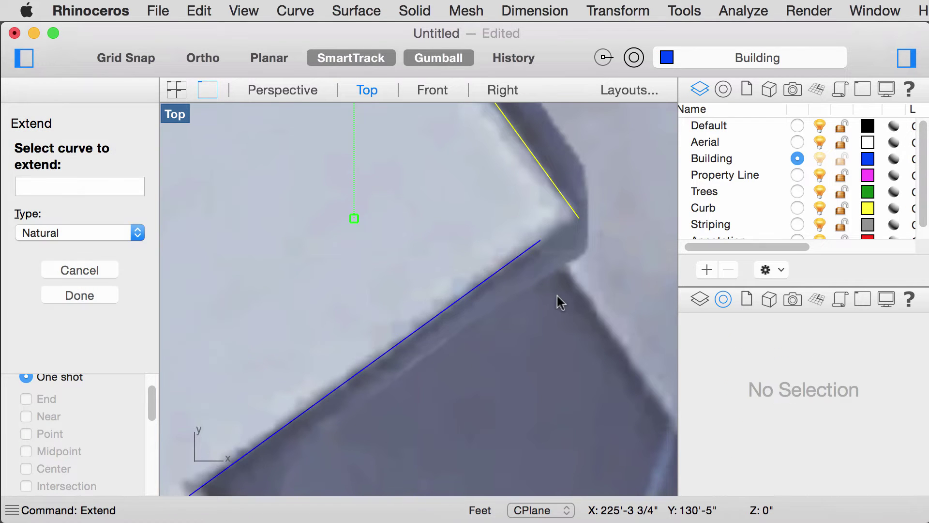
left_click(540, 246)
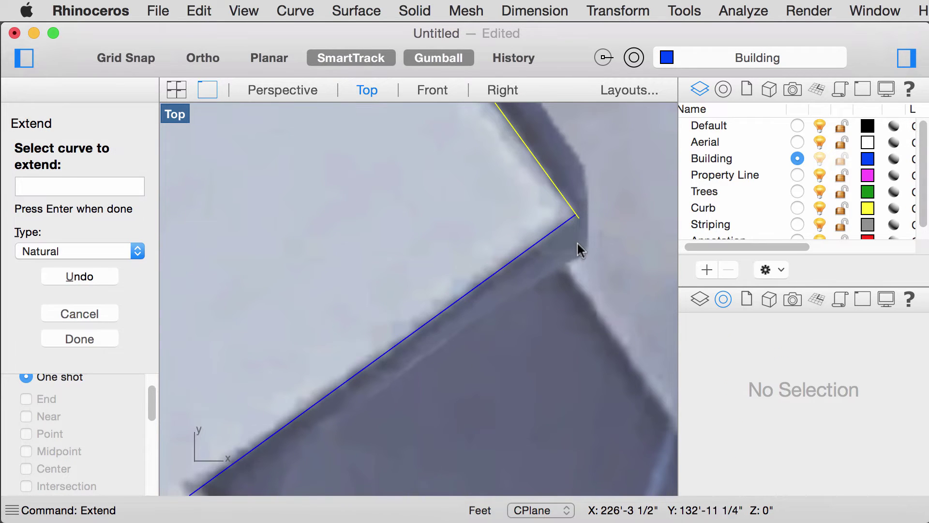
key("Return")
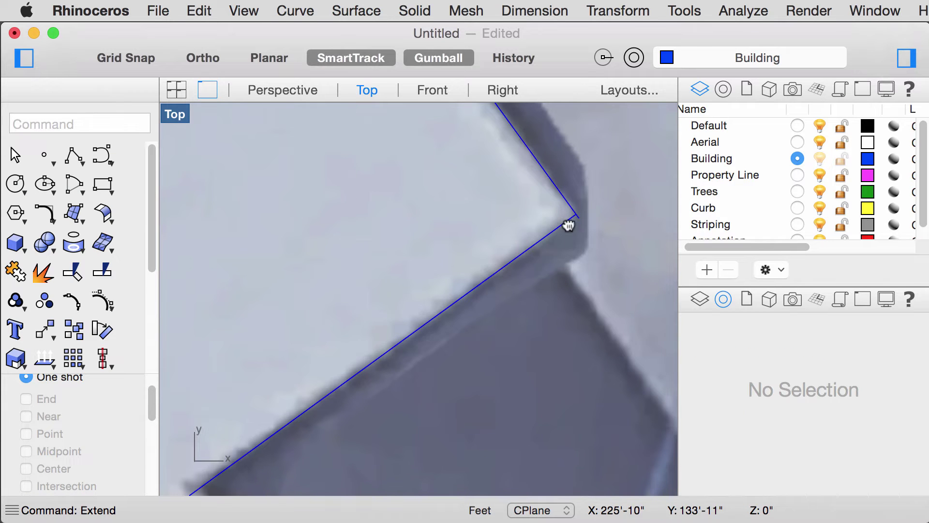
Trim the lower edge line's stub past the corner.
scroll(570, 238, "up", 2)
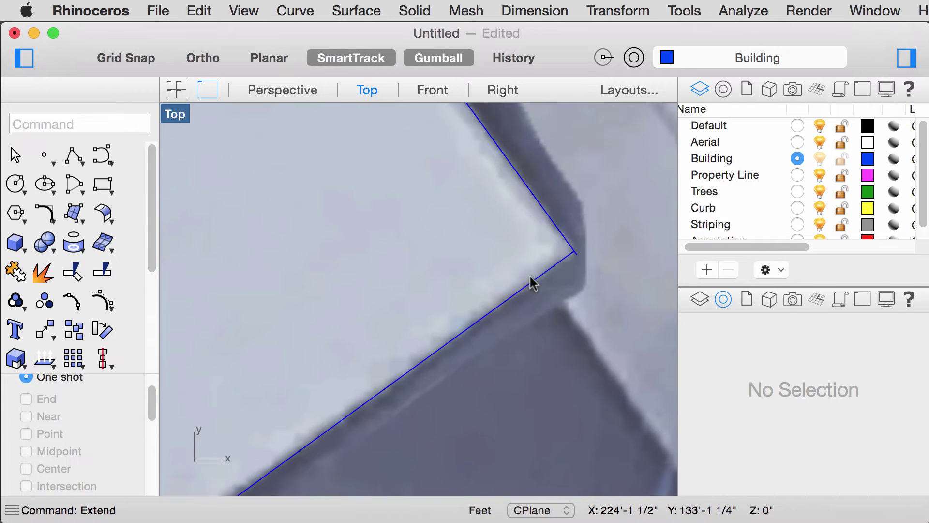
left_click(562, 264)
scroll(575, 275, "up", 1)
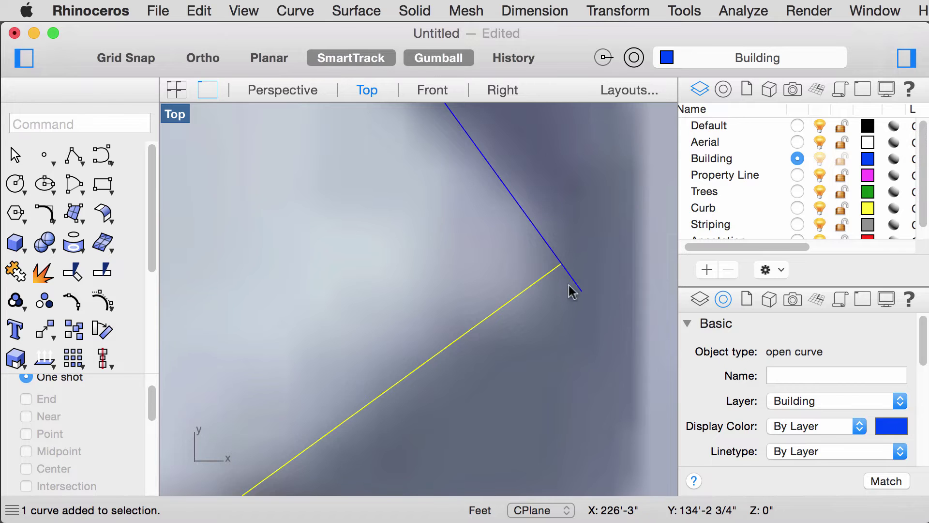
type("trim")
key("Return")
left_click(570, 278)
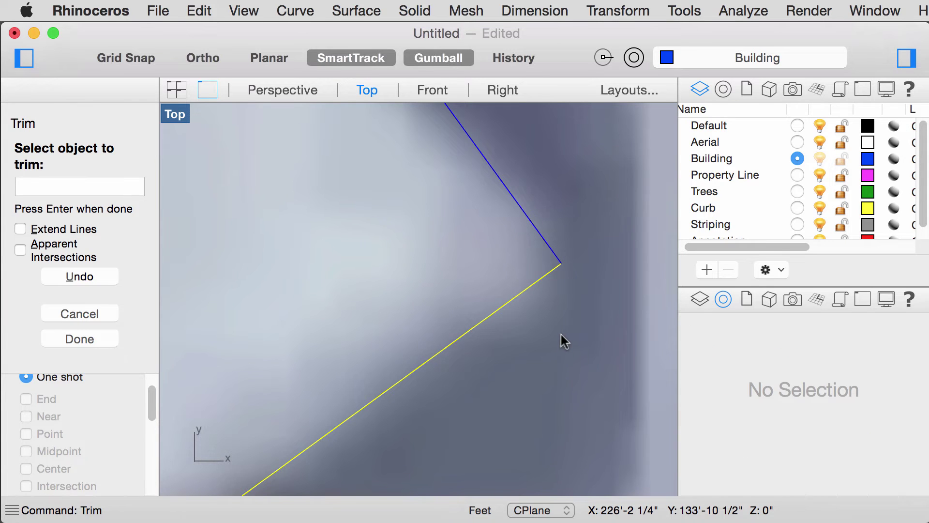
key("Return")
scroll(575, 322, "down", 5)
scroll(542, 486, "up", 2)
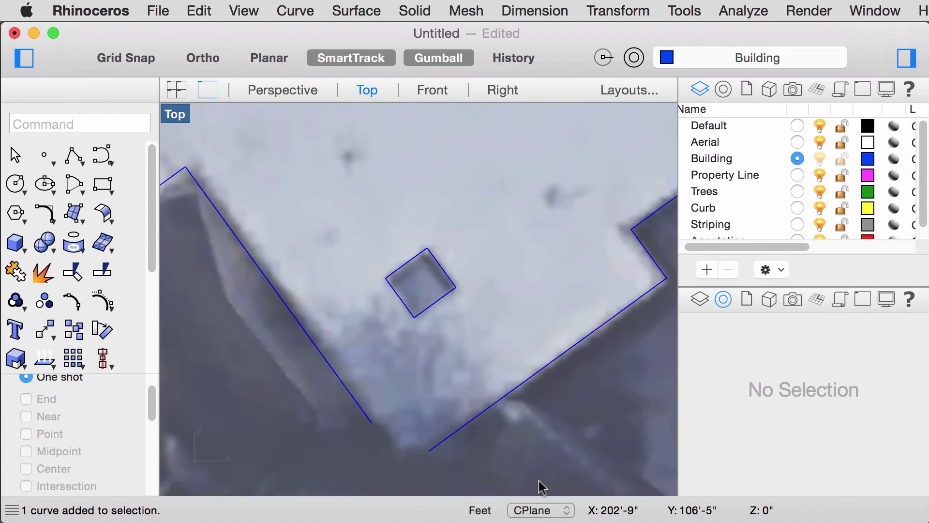
Fillet the left and lower-right building edges at radius 0 into a sharp bottom corner.
scroll(548, 464, "down", 2)
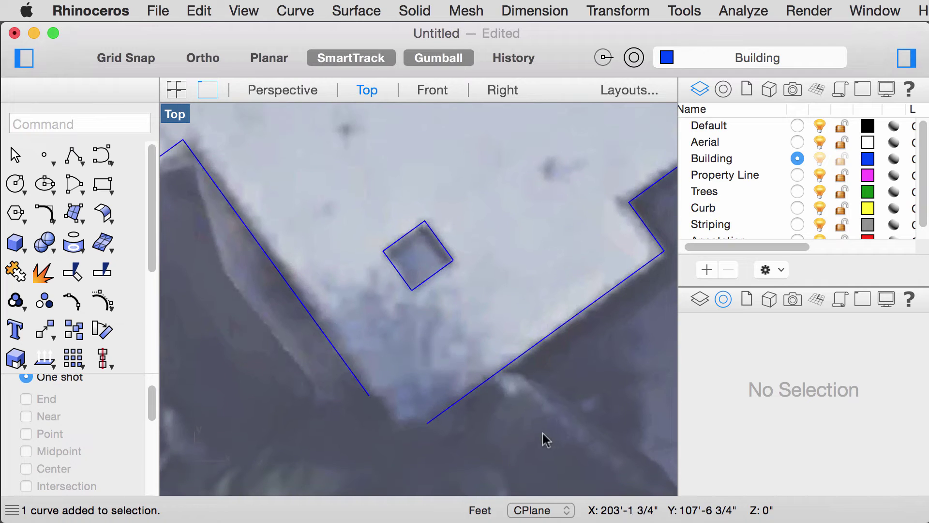
left_click(493, 377)
left_click(334, 357)
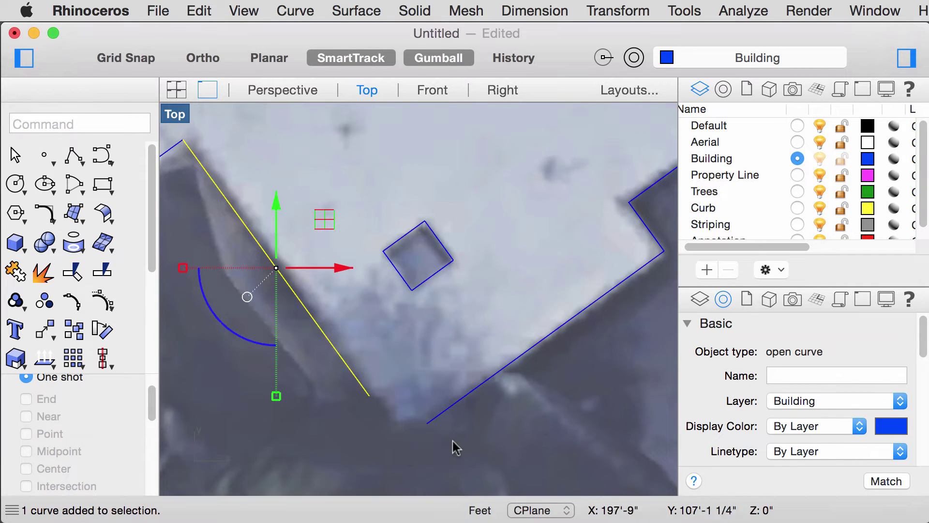
left_click(455, 447)
left_click(444, 410)
type("fillet")
key("Return")
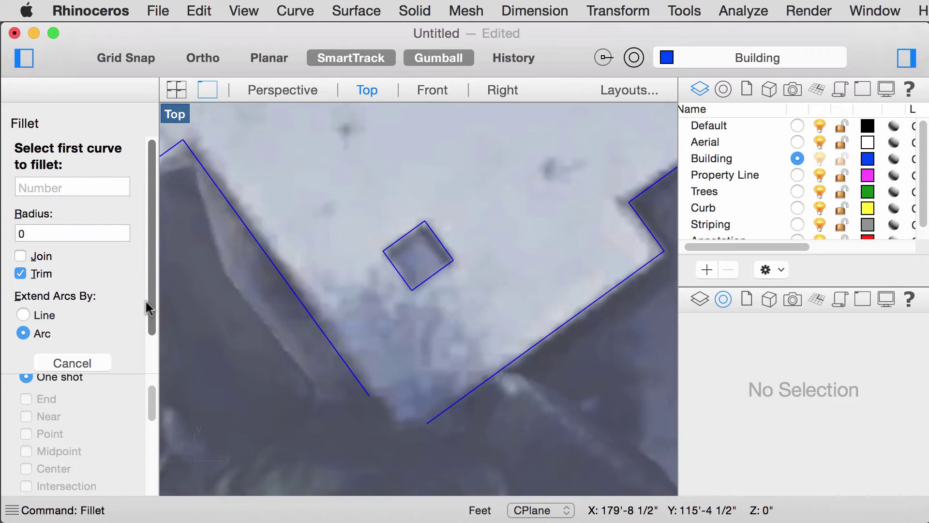
left_click_drag(149, 308, 152, 235)
left_click(369, 388)
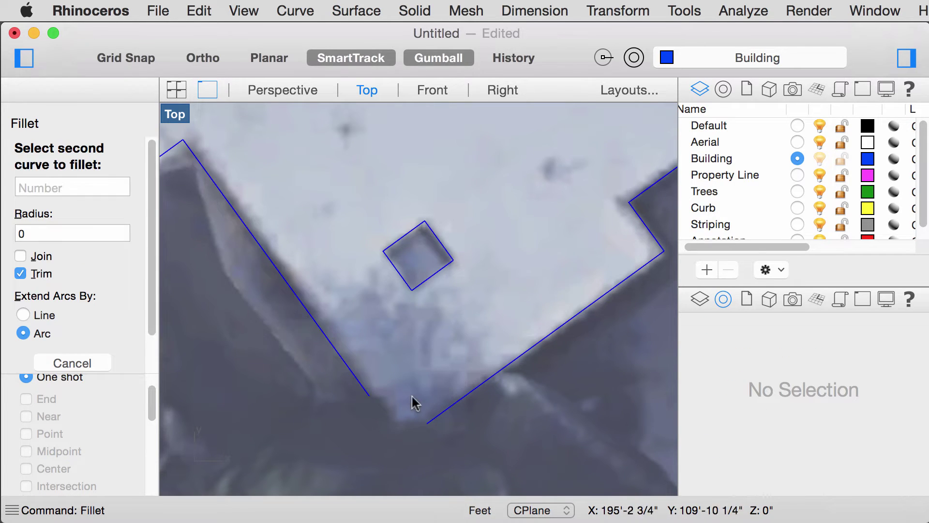
left_click(436, 418)
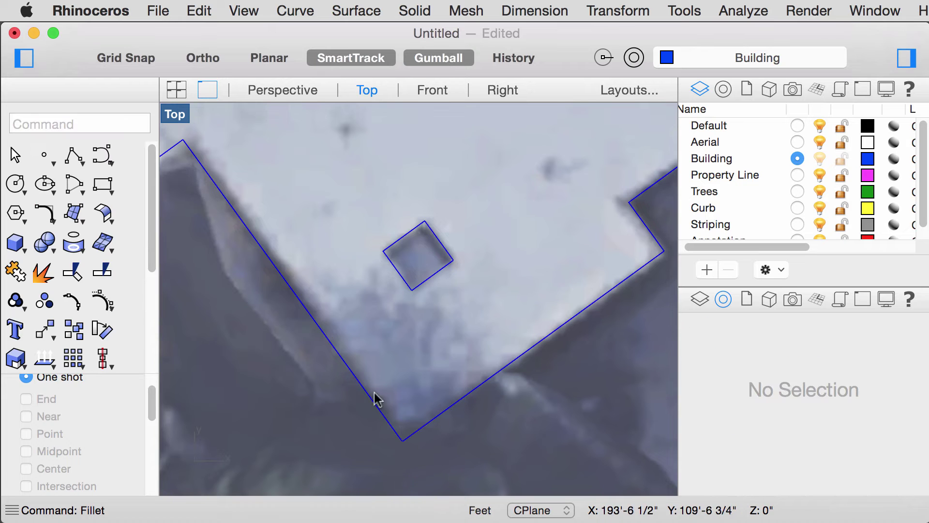
Cancel the accidental line move and join the two curb curves into one.
left_click(403, 438)
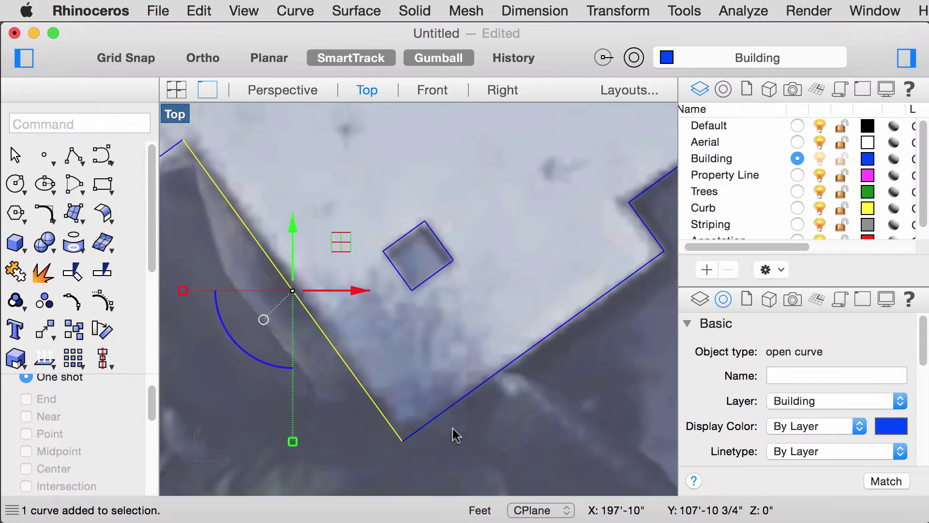
key("Escape")
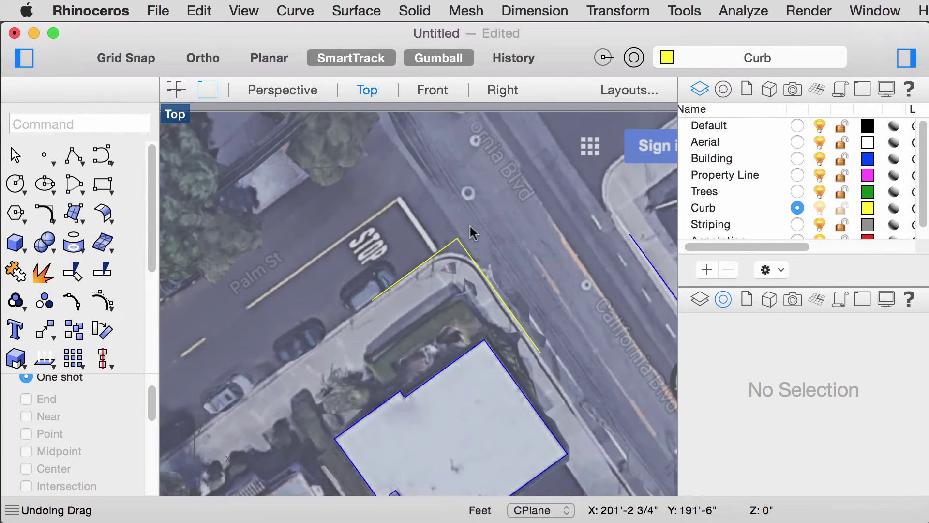
scroll(469, 242, "up", 5)
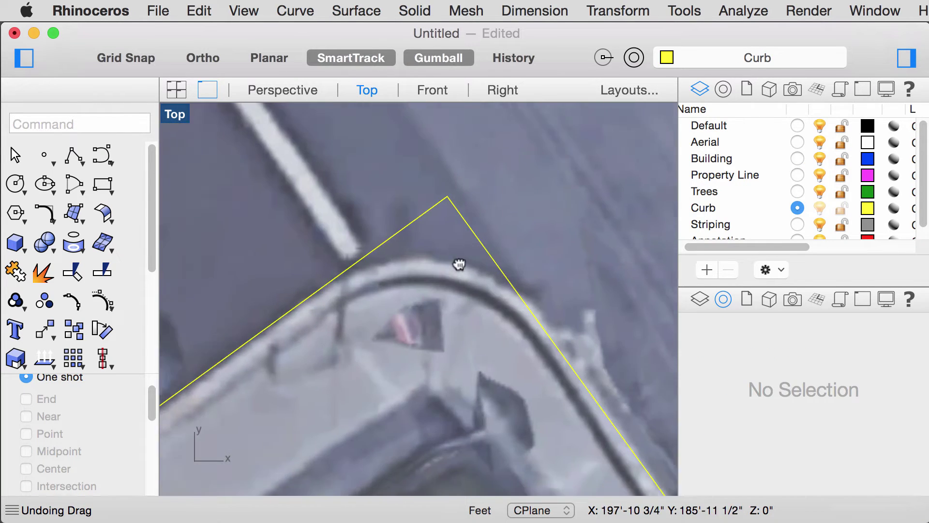
right_click_drag(474, 260, 505, 254)
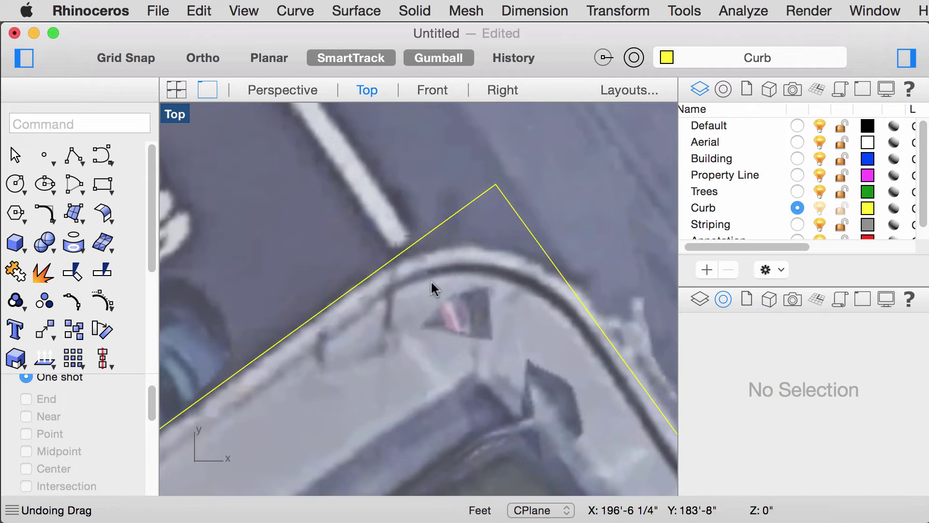
left_click(545, 257)
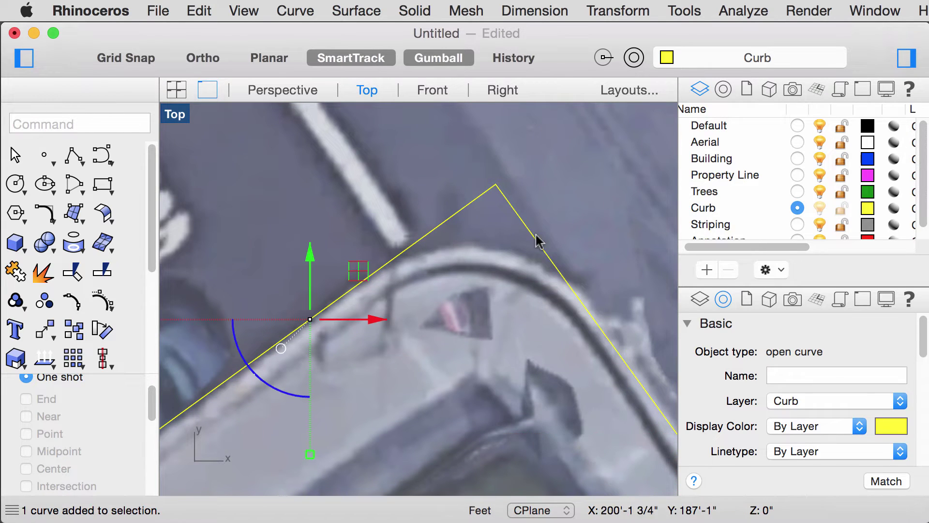
left_click(548, 173)
left_click_drag(388, 270, 389, 272)
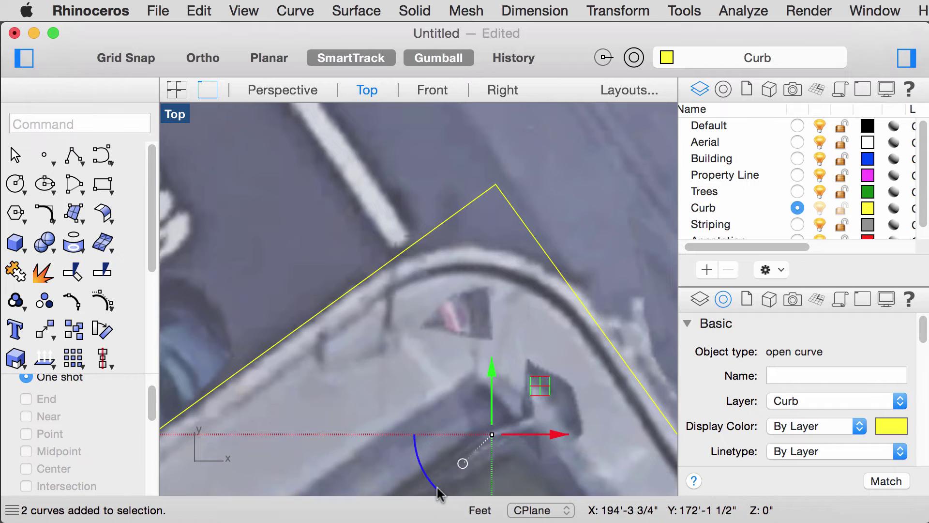
type("join")
key("Return")
Round the joined curb's corner with FilletCorners by picking two distance points.
left_click(550, 255)
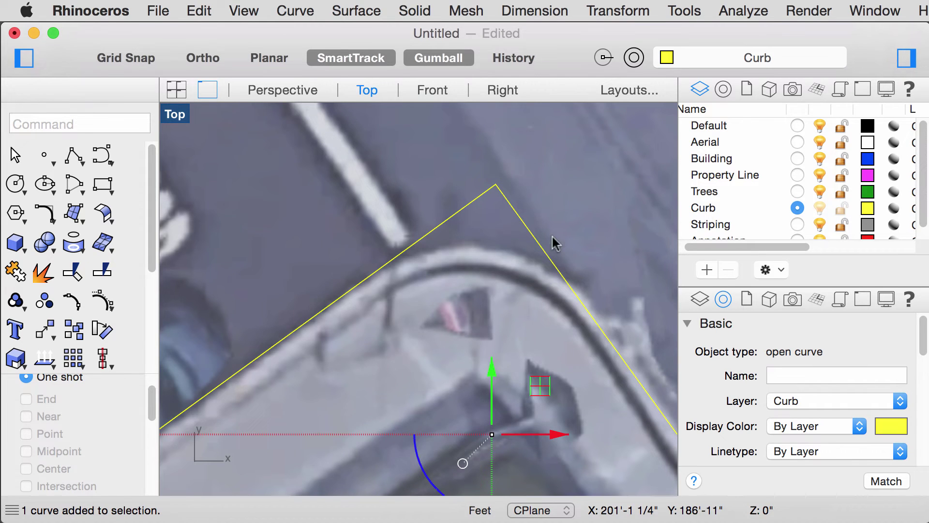
left_click(553, 237)
left_click(546, 256)
type("filletcorners")
key("Return")
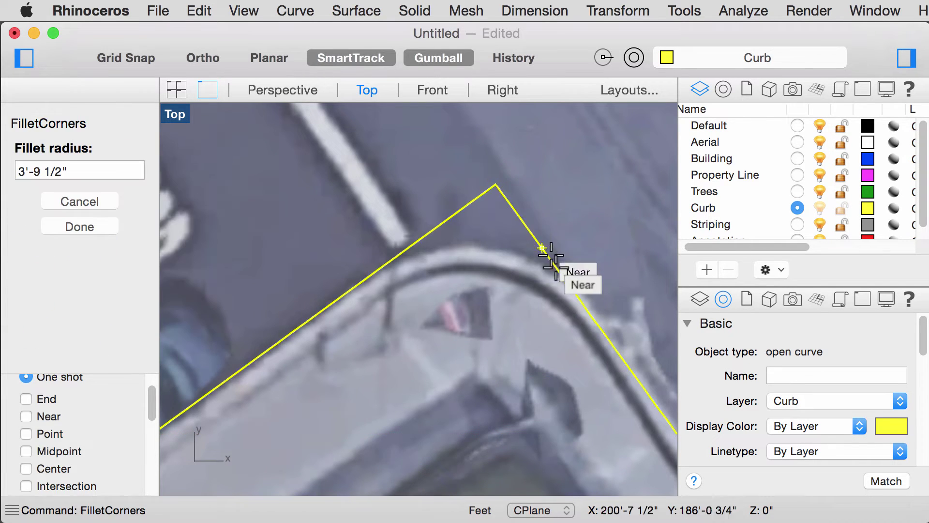
left_click(572, 288)
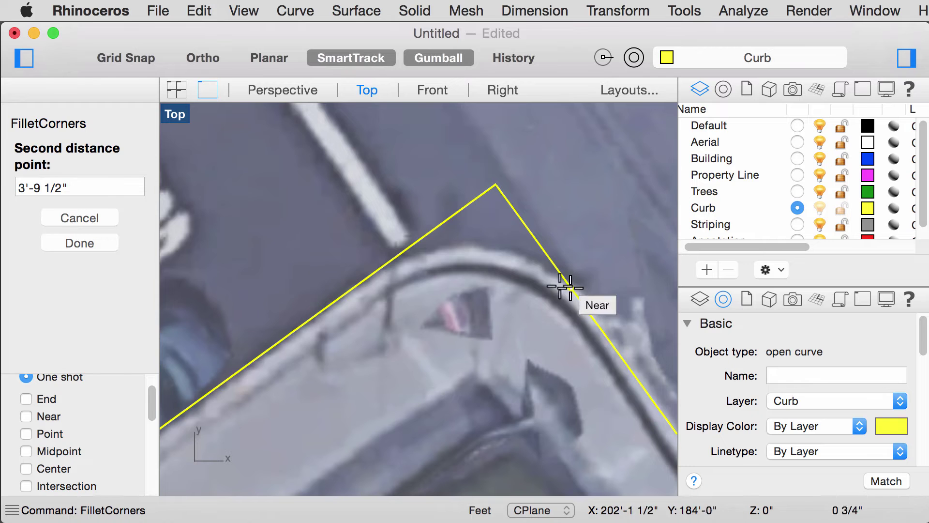
left_click(392, 261)
left_click(533, 246)
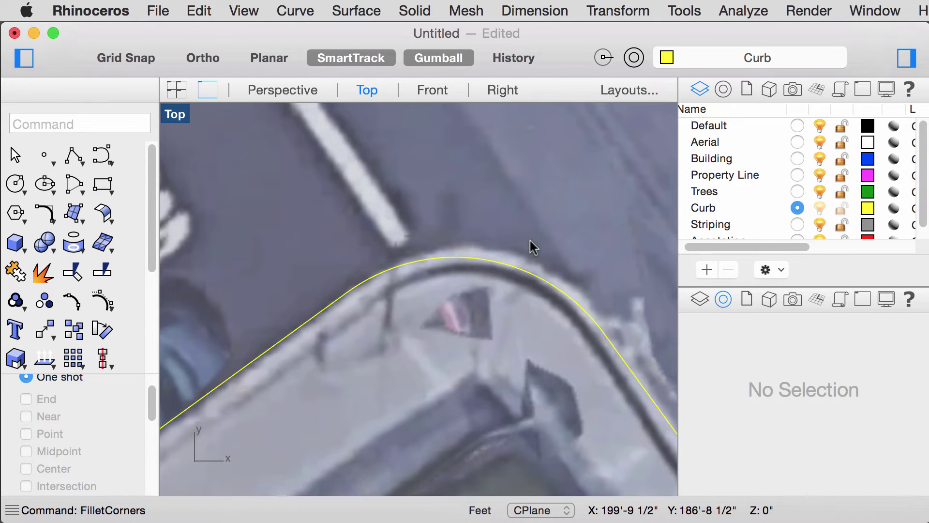
Undo that fillet and redo it so the curb corner rounds at 10'-10".
key("super+z")
key("Return")
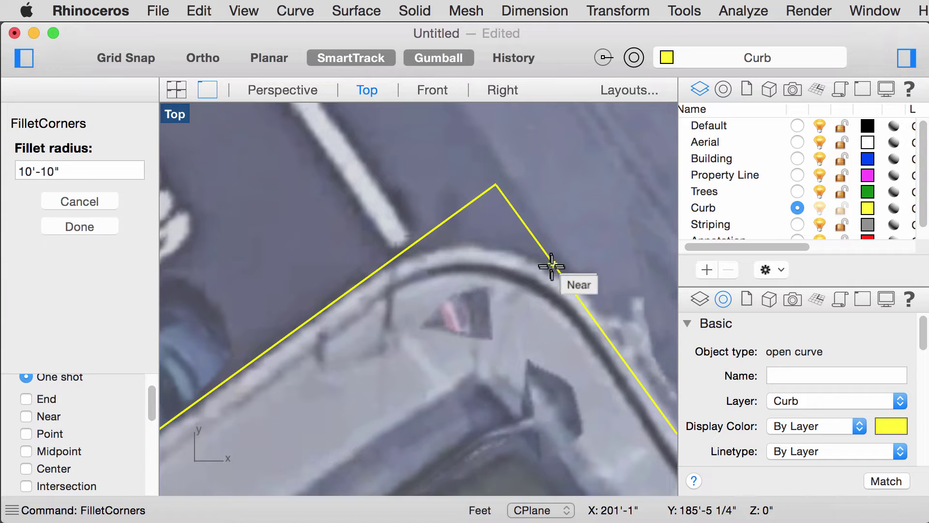
left_click(564, 279)
left_click(402, 252)
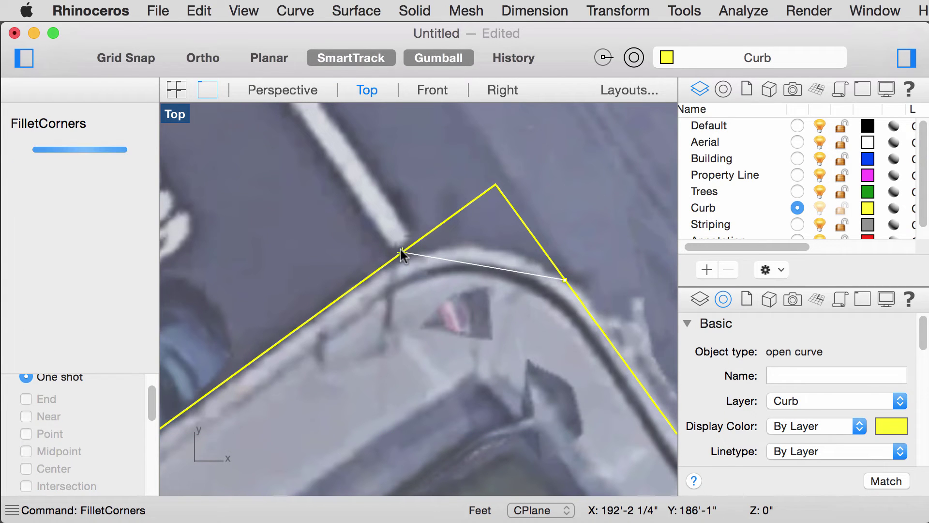
scroll(561, 244, "down", 3)
key("Escape")
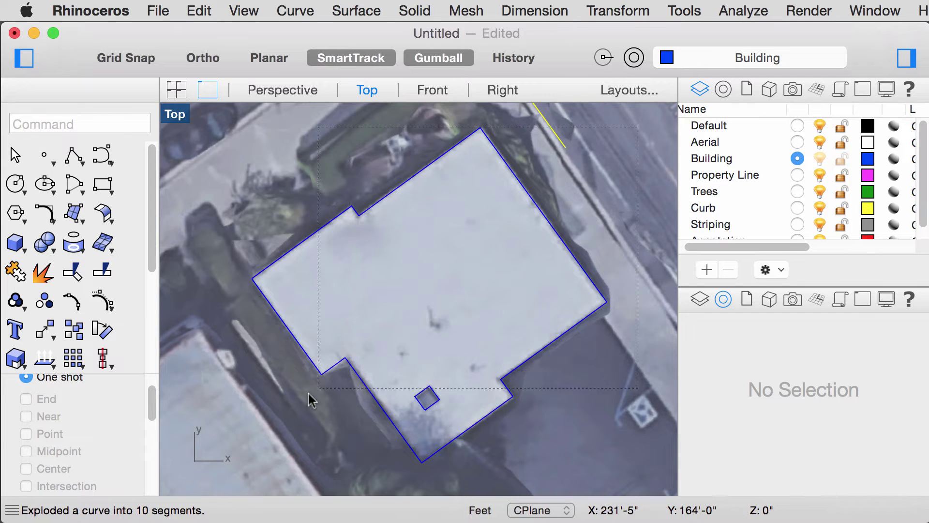
Join all the building outline curves into one closed curve.
left_click_drag(242, 454, 242, 454)
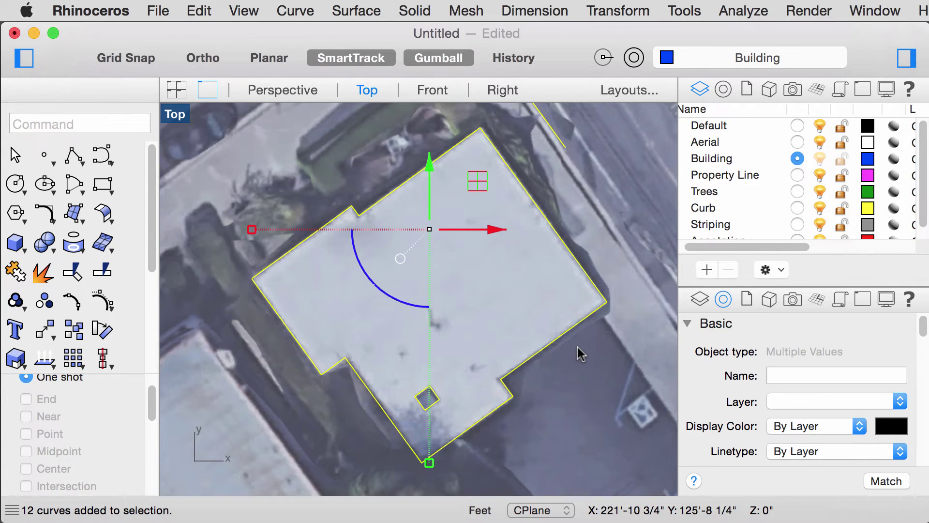
type("join")
key("Return")
left_click(525, 452)
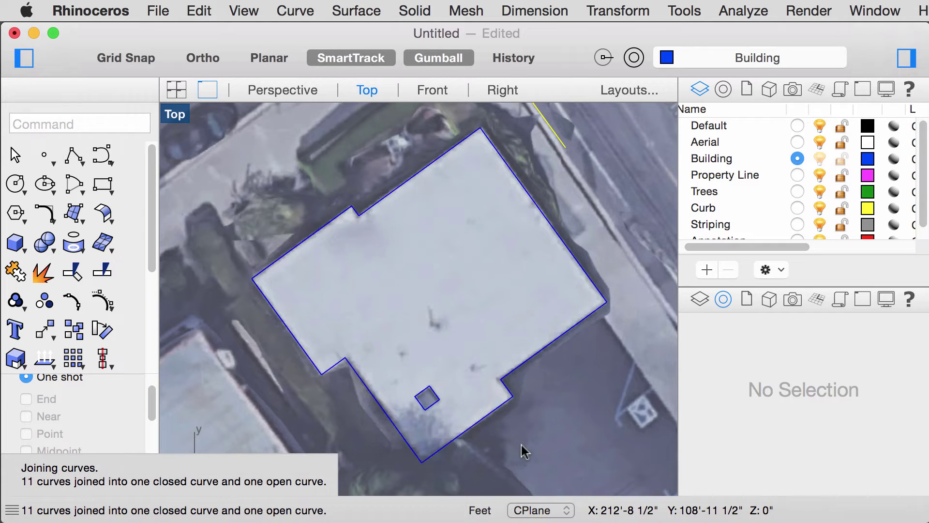
Select the closed building outline and the small inner square, then start Hatch.
left_click(512, 393)
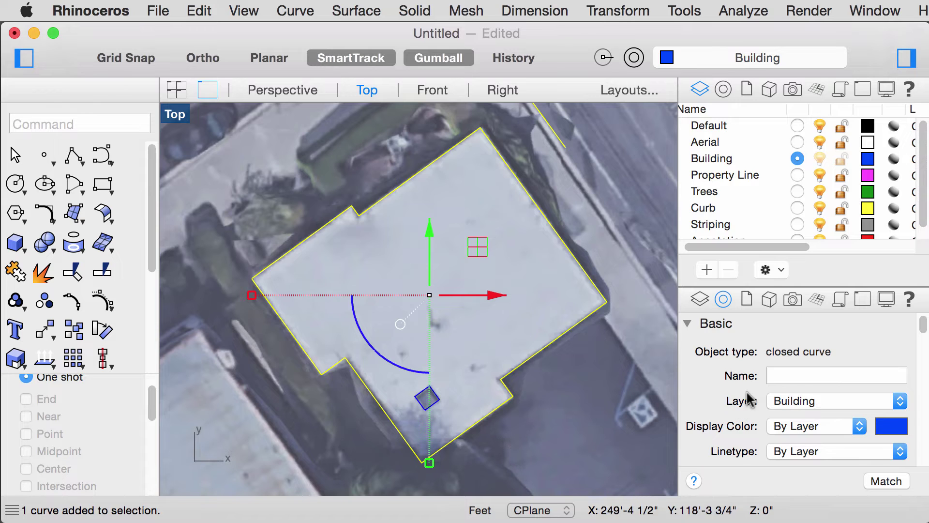
left_click(546, 438)
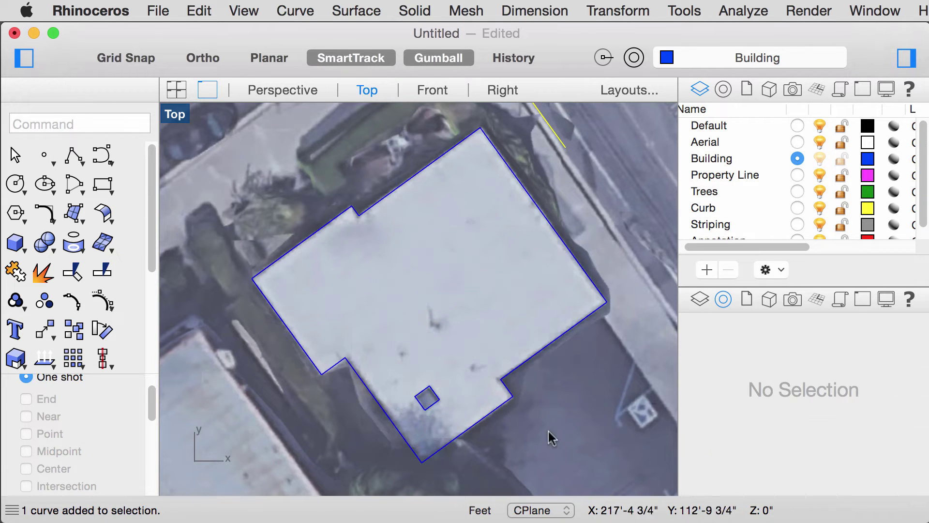
left_click(361, 367)
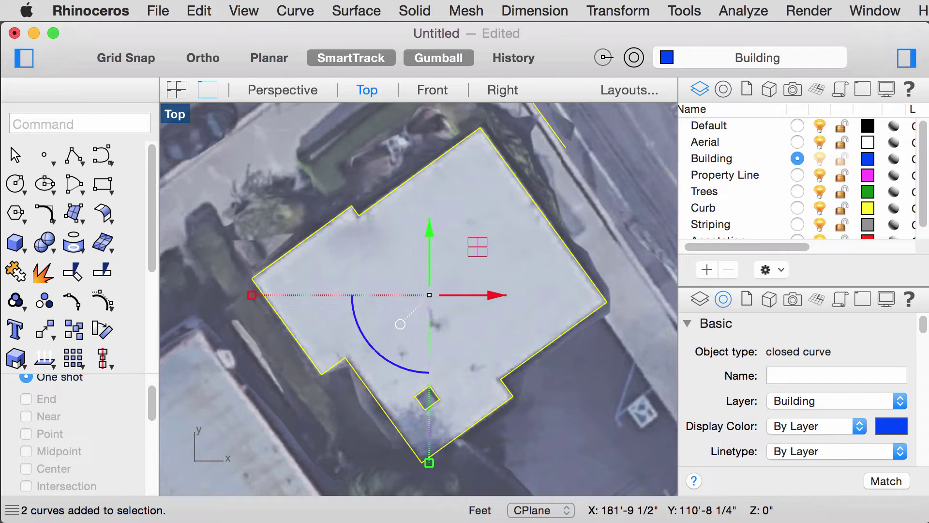
type("hatch")
key("Return")
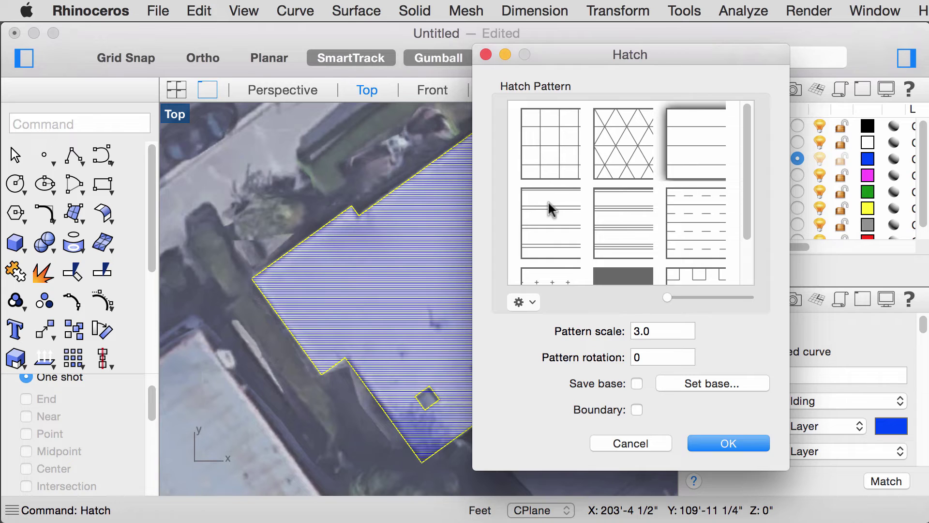
Check the hatch pattern-loading options in the gear menu without changing anything.
left_click(534, 303)
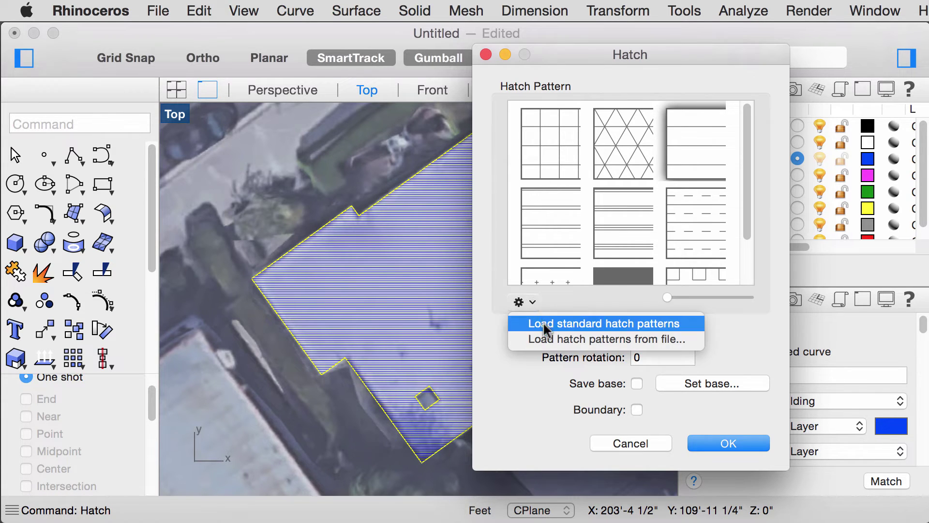
left_click(558, 325)
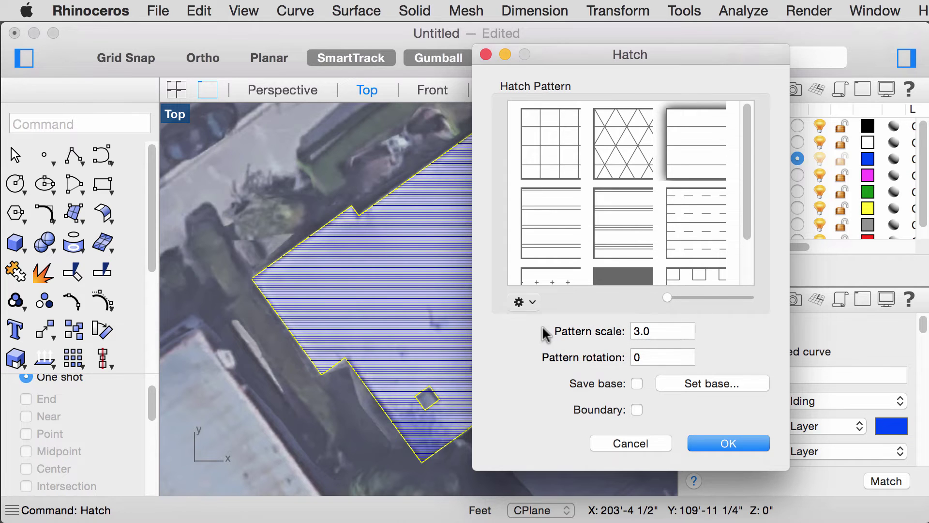
left_click(536, 301)
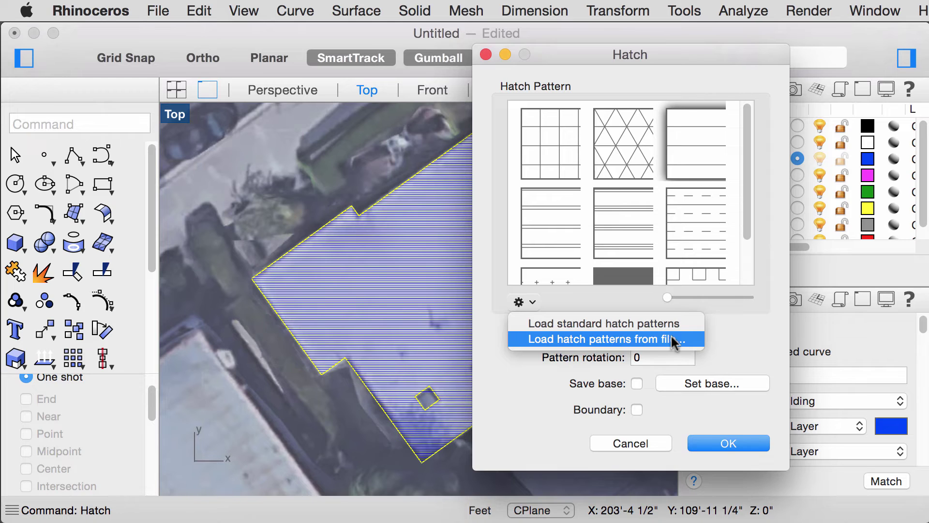
left_click(728, 331)
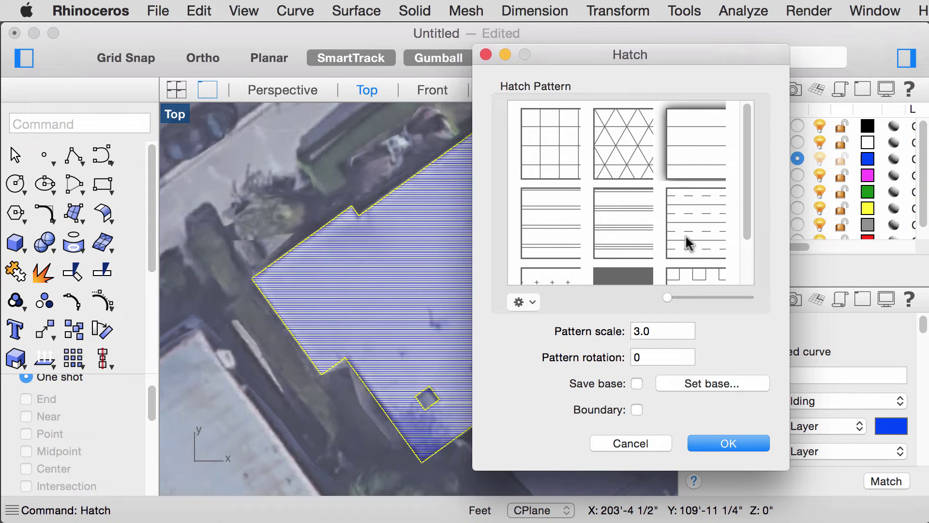
Try pattern scale 2.0, settle on 3, and confirm the blue line hatch.
left_click(664, 331)
type("2.0")
left_click(653, 354)
left_click(655, 332)
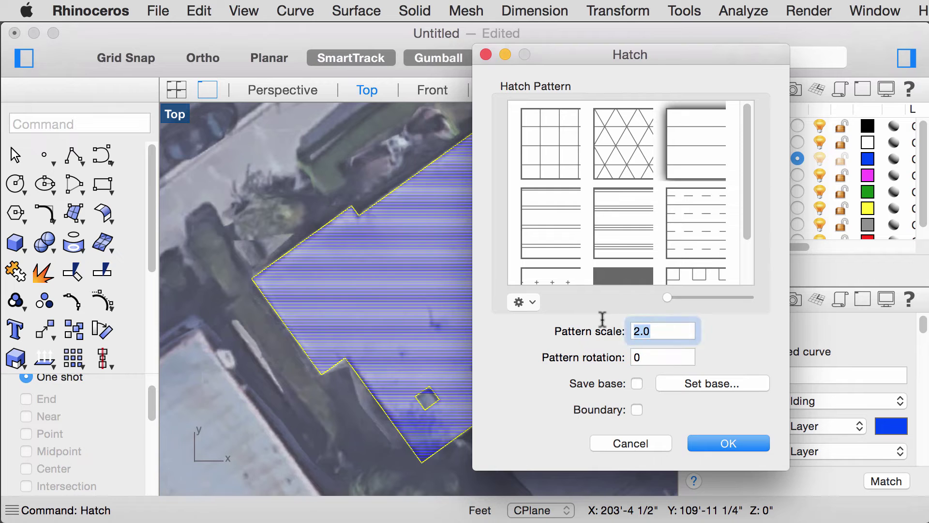
type("3")
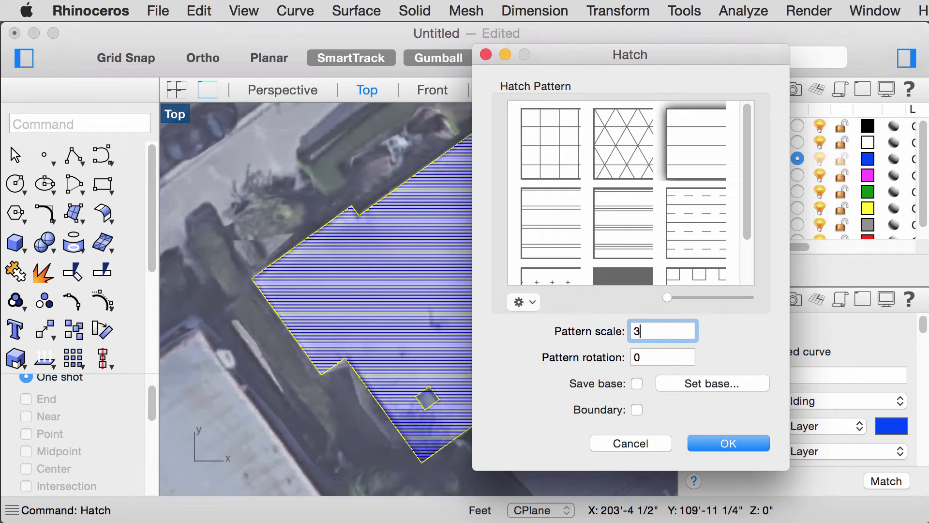
left_click(662, 356)
left_click(716, 443)
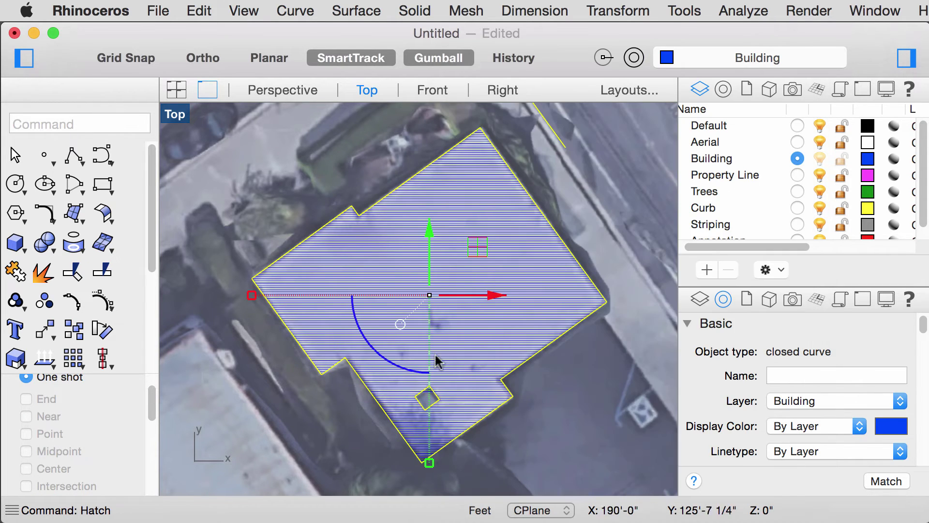
left_click(574, 374)
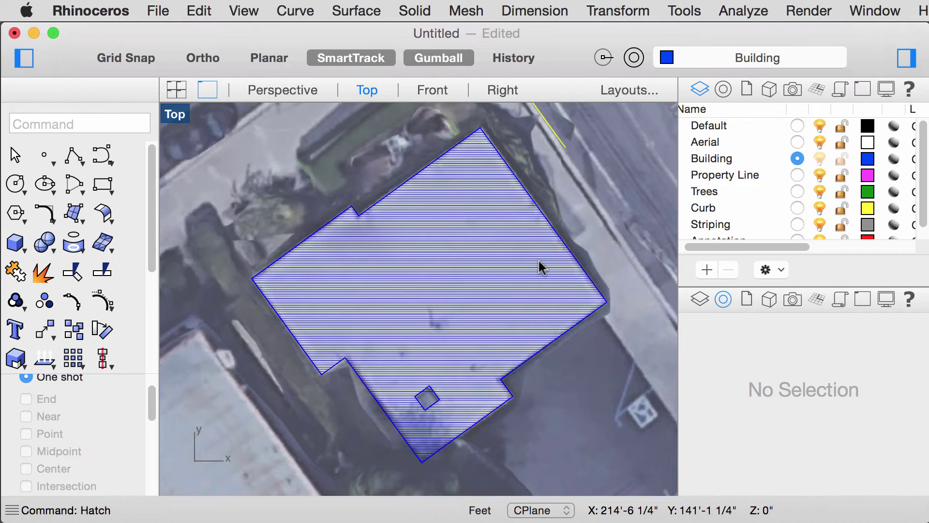
left_click(571, 254)
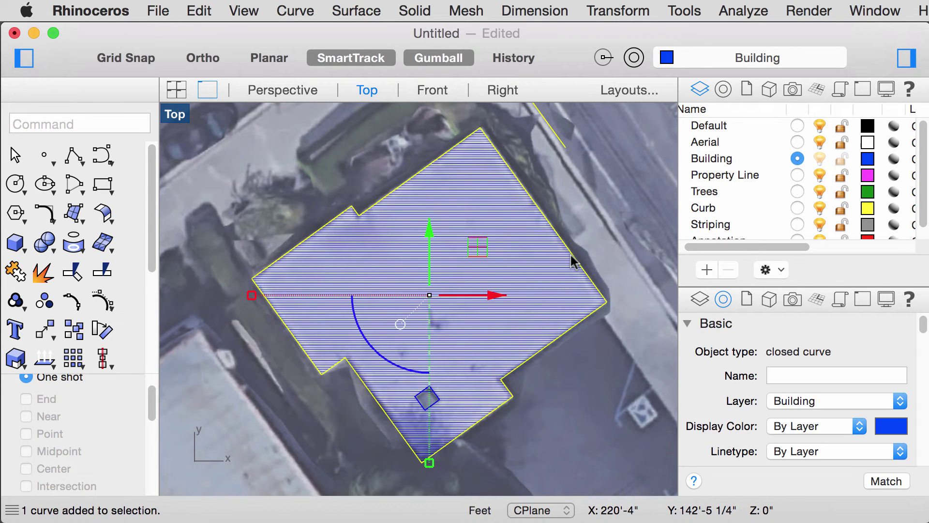
left_click(568, 303)
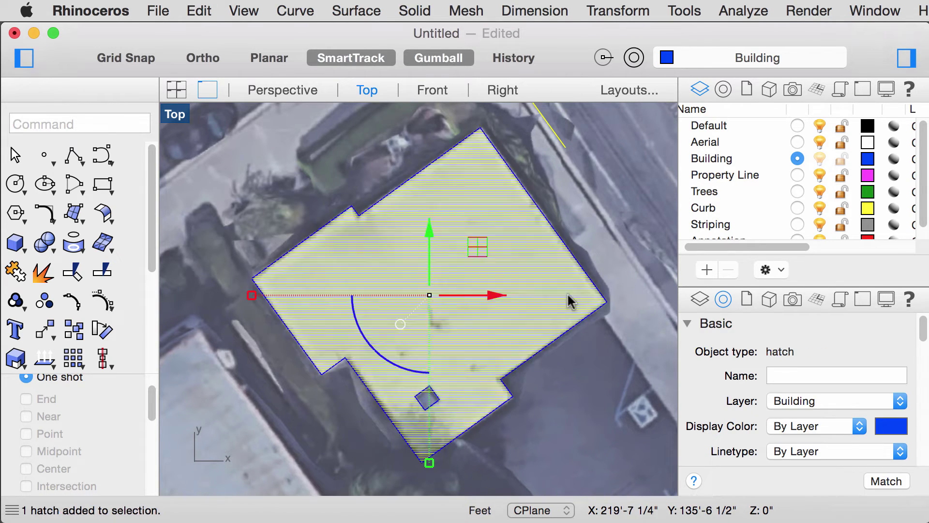
left_click_drag(492, 294, 583, 374)
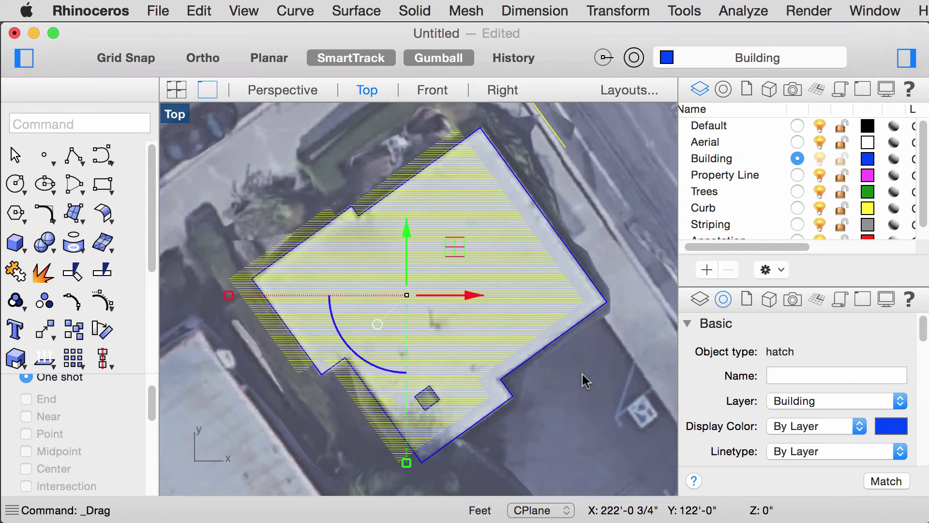
left_click(582, 374)
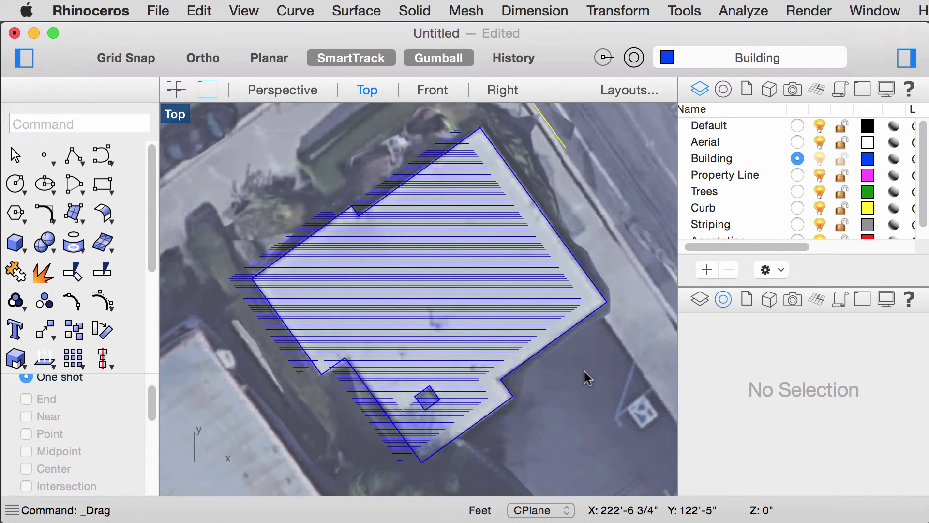
key("super+z")
left_click(606, 379)
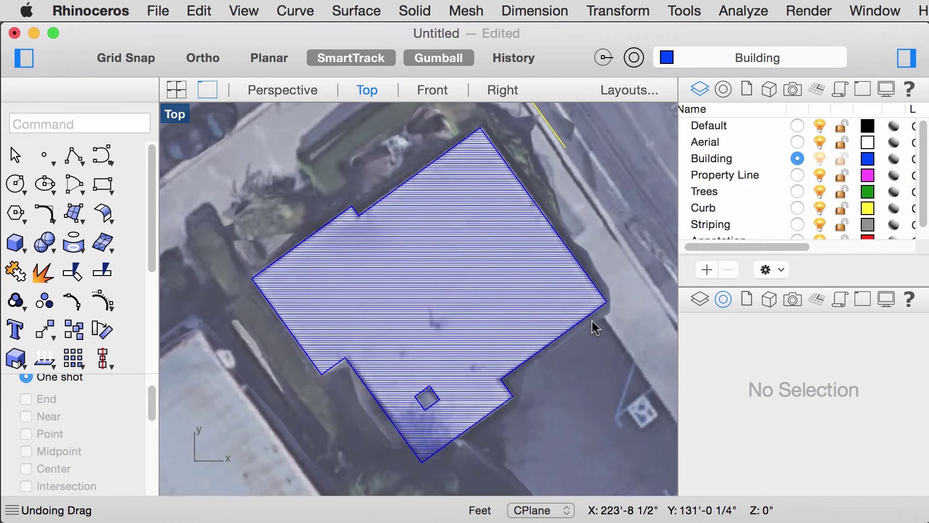
left_click(596, 326)
left_click(632, 351)
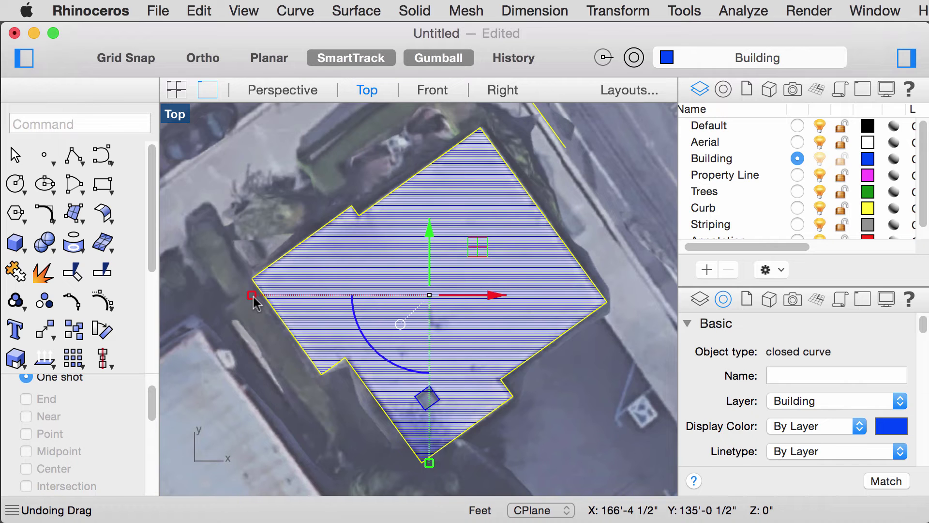
left_click_drag(251, 294, 214, 296)
left_click(245, 375)
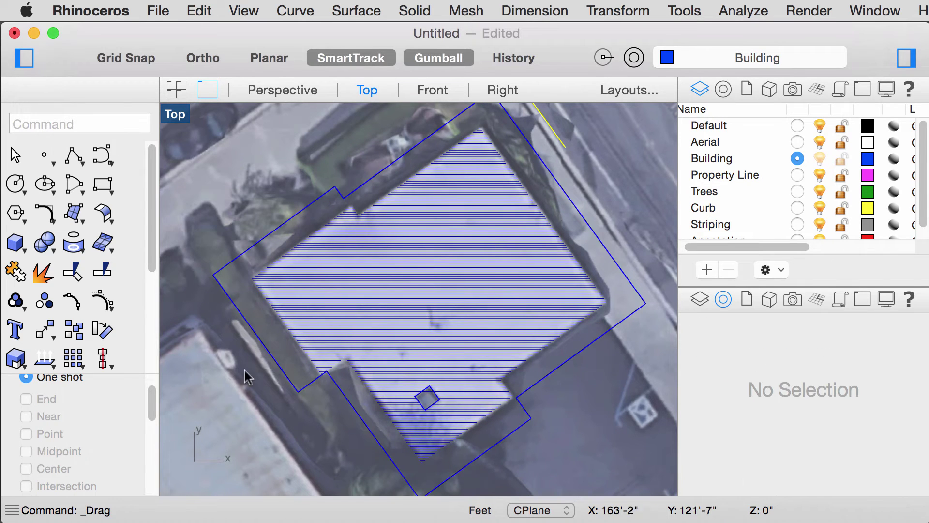
left_click(311, 311)
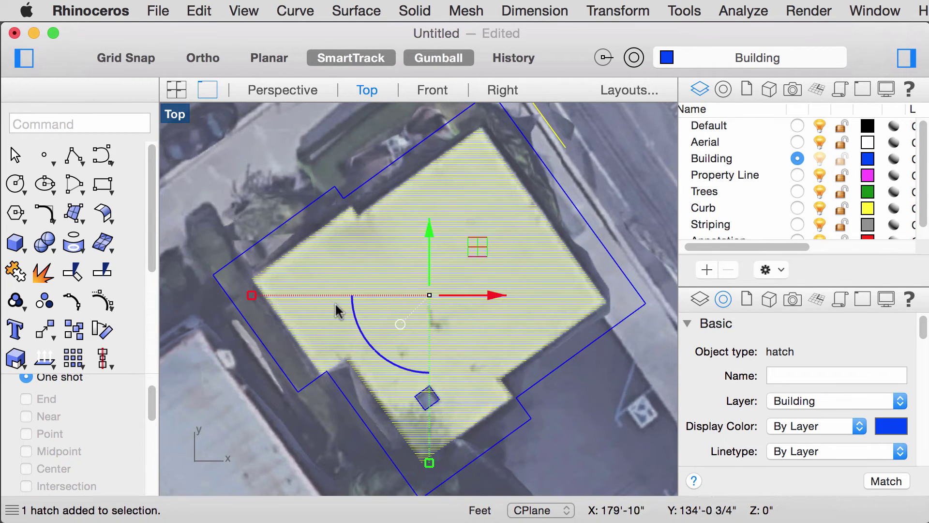
key("super+z")
left_click(525, 396)
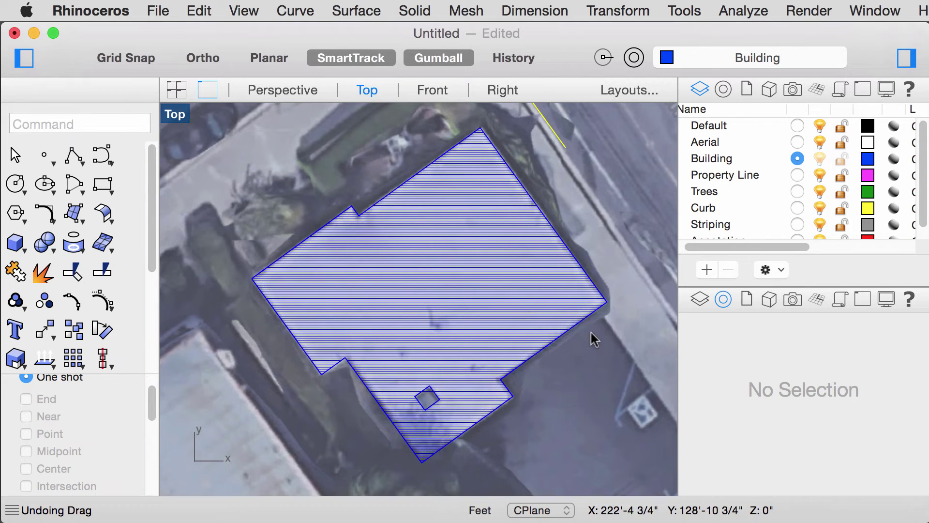
left_click(605, 314)
left_click(660, 340)
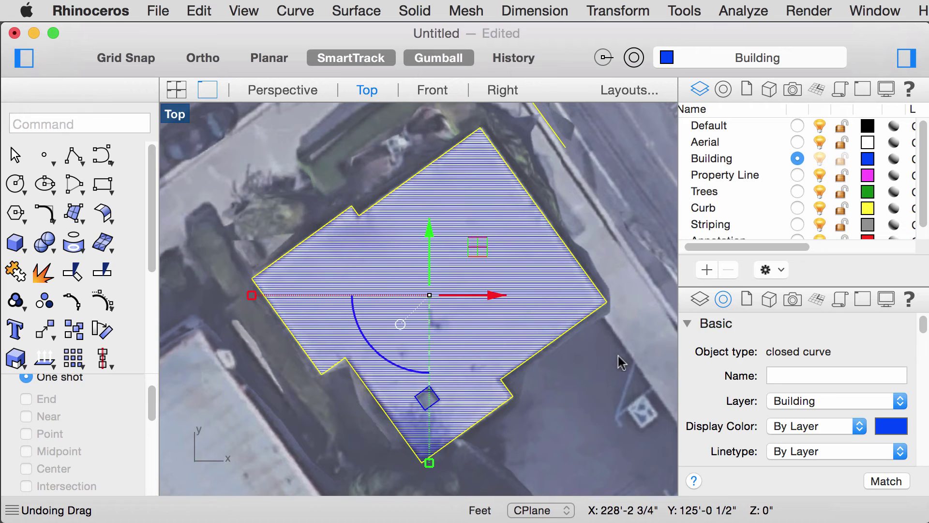
left_click(613, 373)
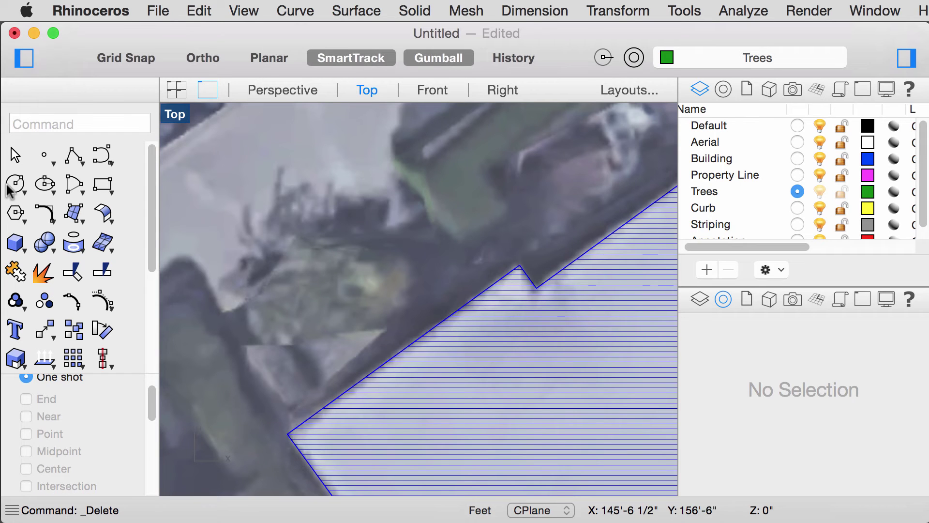
On the Trees layer, draw a canopy circle and a small trunk circle at its centre.
left_click(725, 193)
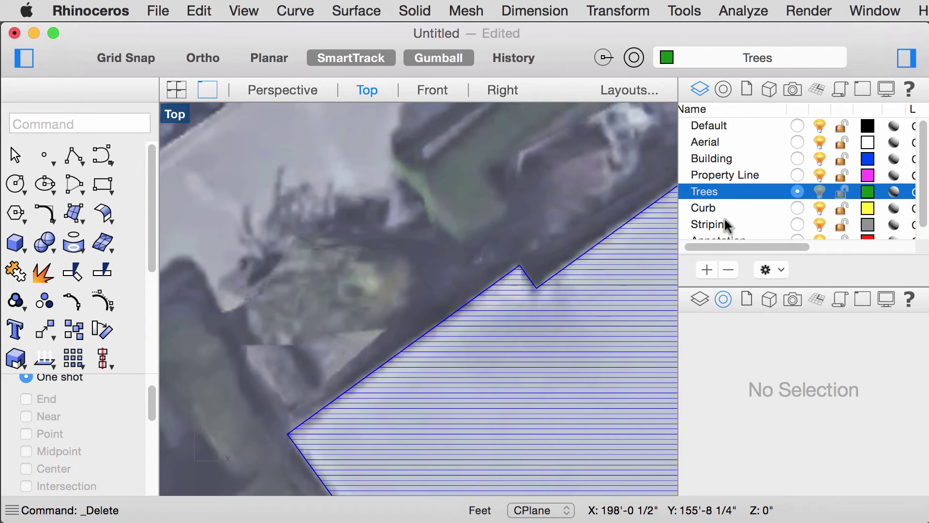
left_click(16, 184)
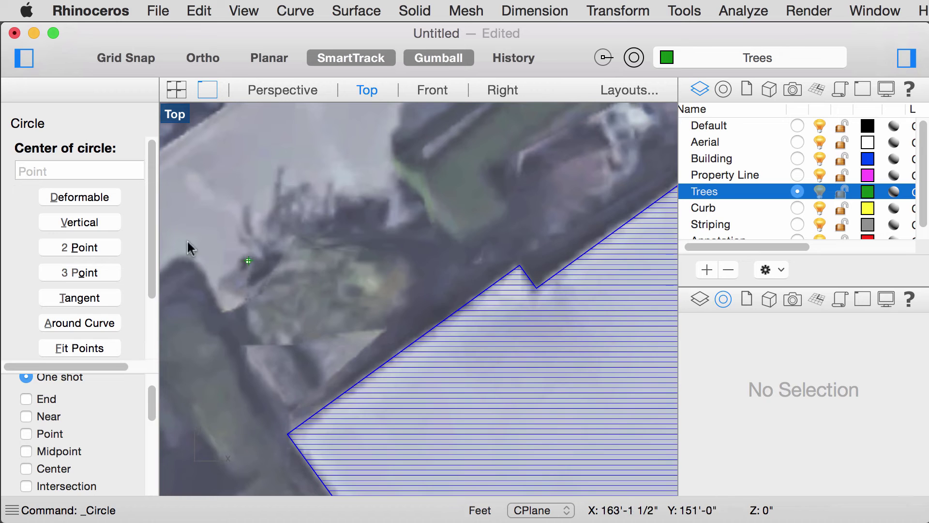
left_click(333, 307)
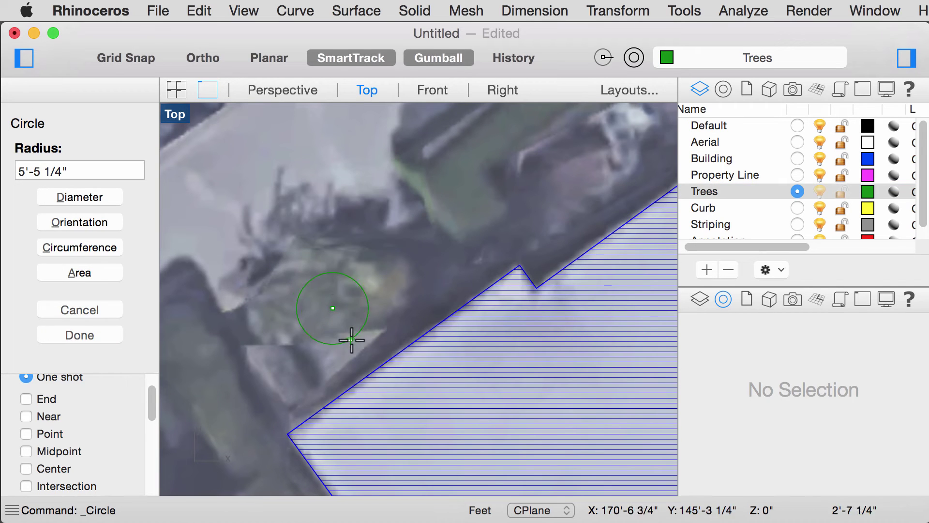
left_click(370, 360)
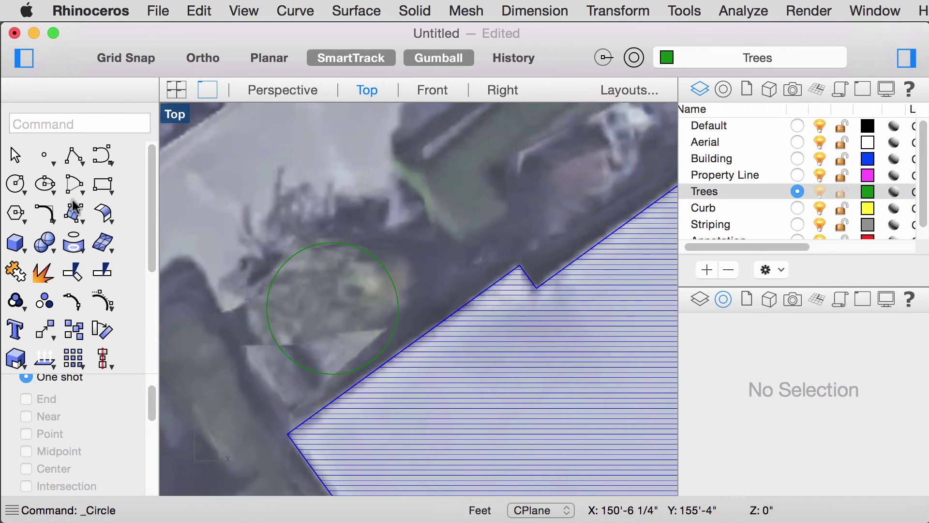
left_click(16, 184)
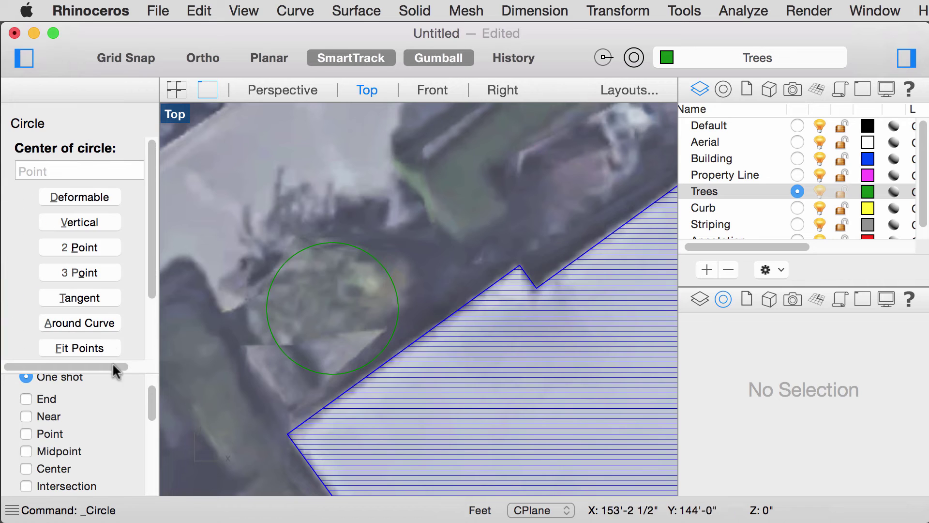
left_click(25, 468)
left_click(365, 357)
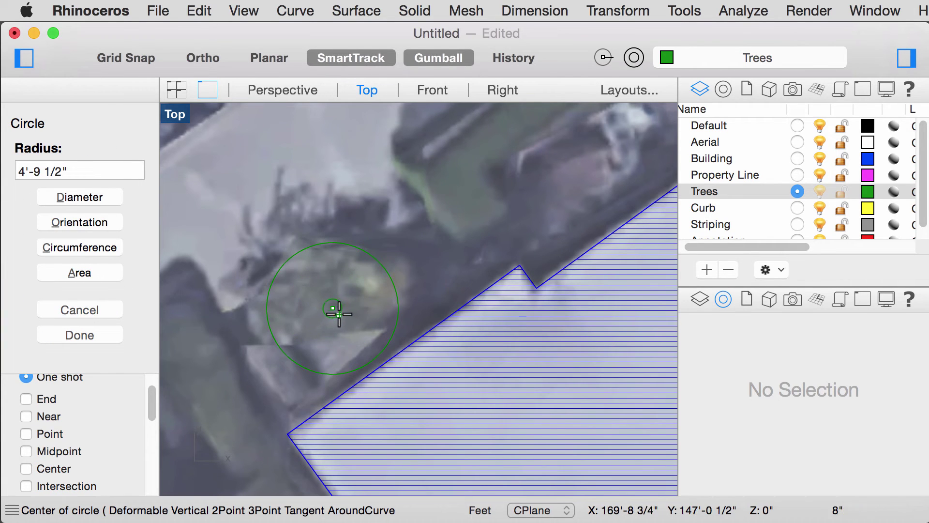
left_click(338, 314)
Add a slightly larger concentric outer circle and adjust it with the gumball.
key("Return")
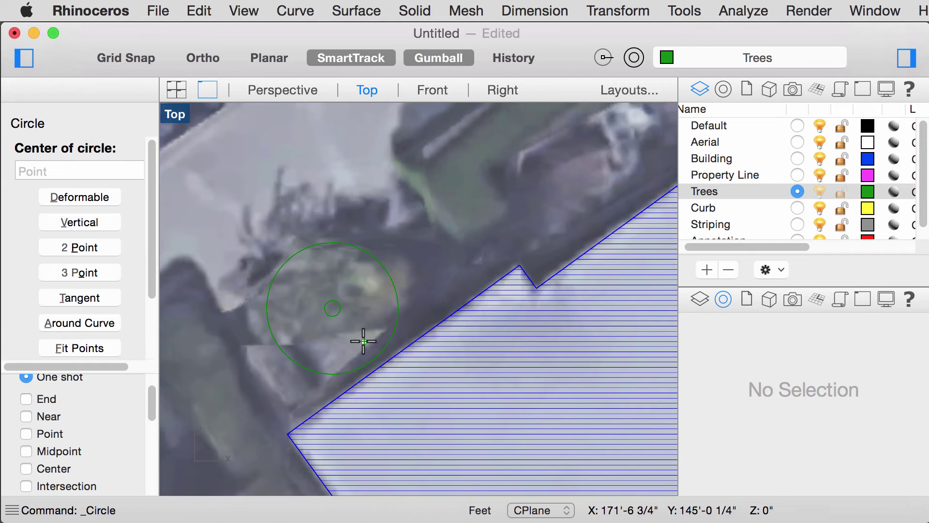
left_click(27, 468)
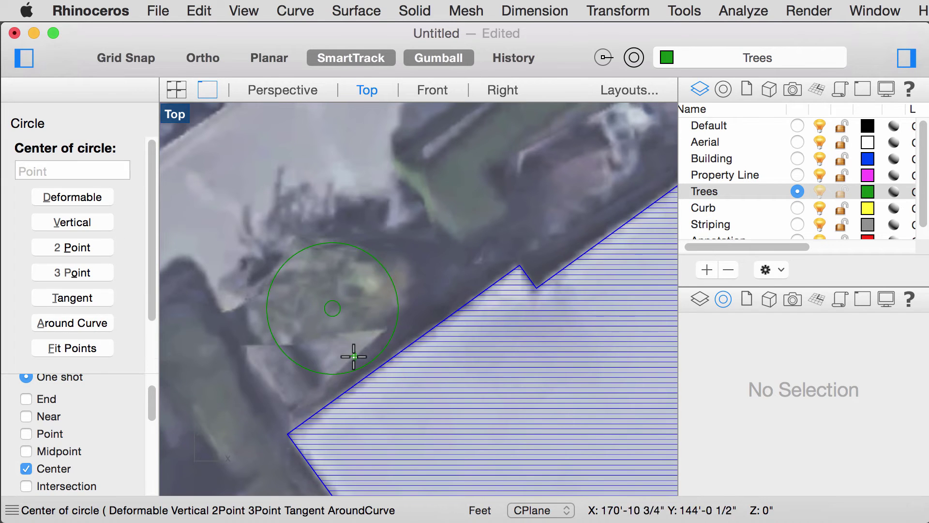
left_click(332, 368)
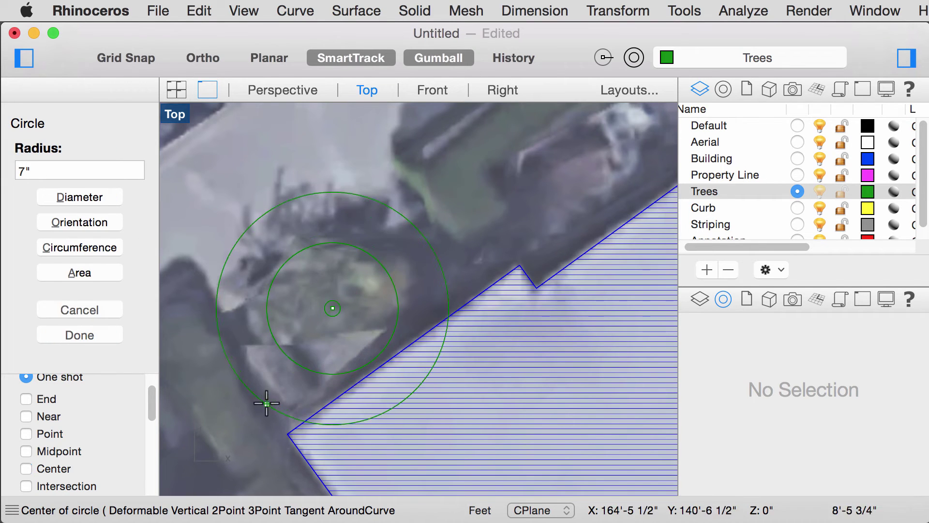
left_click(281, 362)
left_click(404, 311)
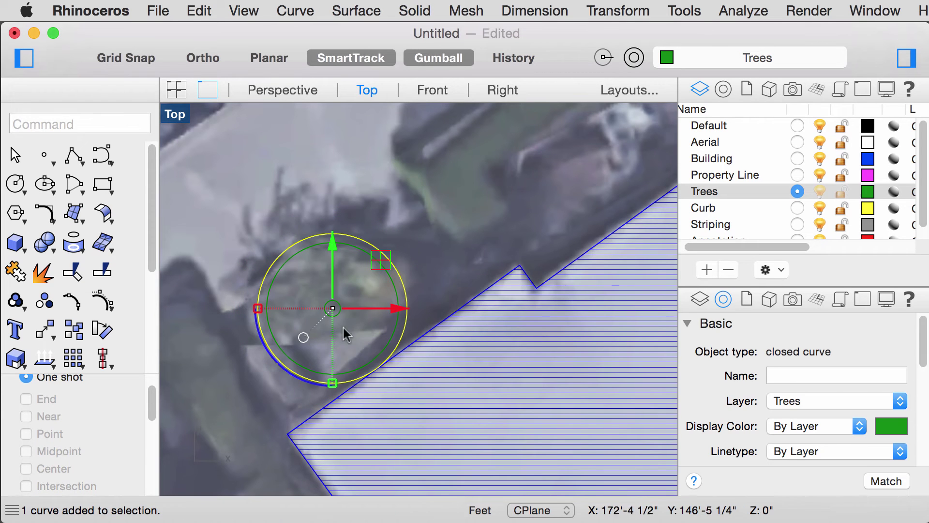
left_click_drag(259, 314, 262, 309)
left_click_drag(399, 309, 393, 309)
left_click(370, 318)
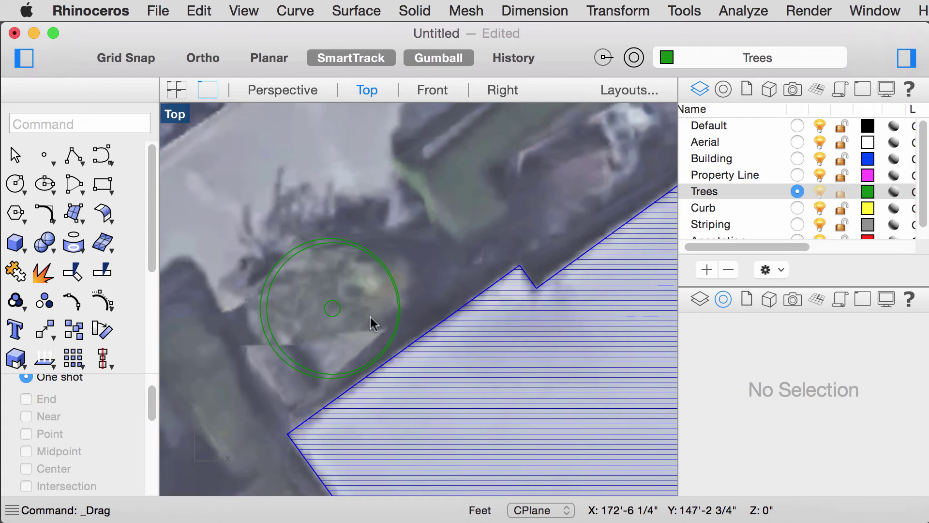
Shrink the small trunk circle uniformly, undoing an accidental squash into an ellipse.
left_click(339, 319)
left_click(304, 338)
left_click(323, 315)
scroll(334, 319, "up", 3)
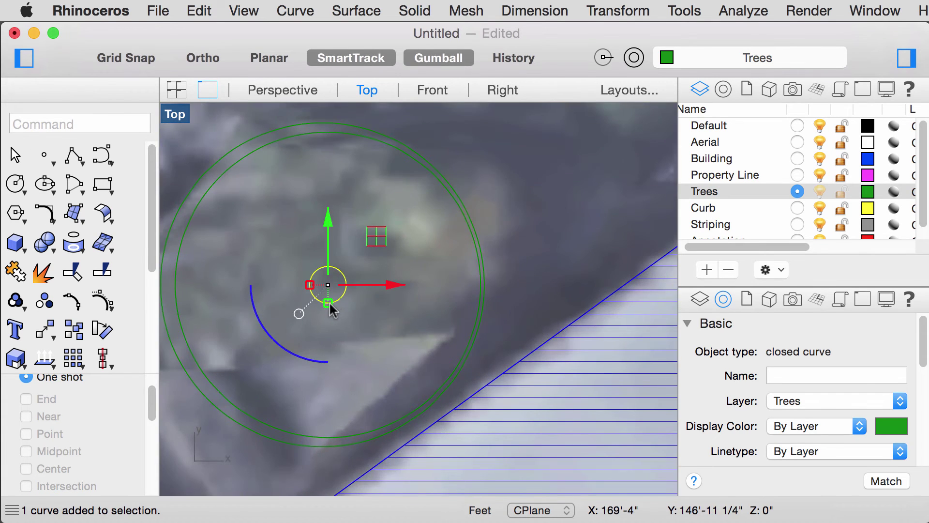
left_click_drag(328, 304, 326, 297)
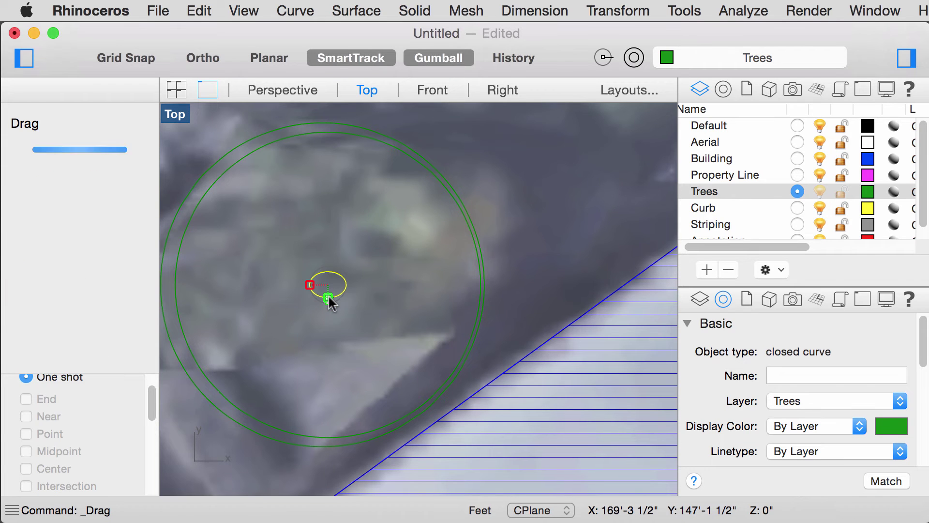
key("super+z")
scroll(334, 317, "up", 2)
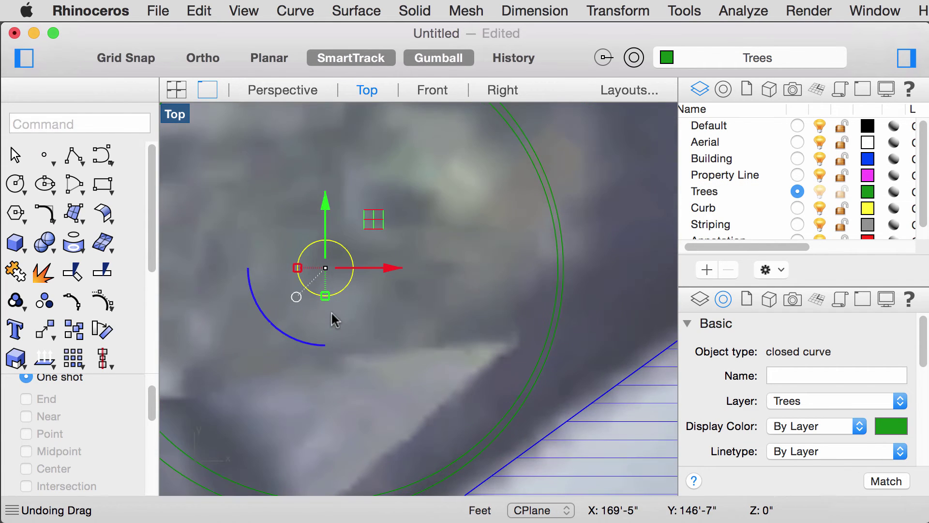
left_click_drag(328, 303, 327, 286, "shift")
left_click(349, 322)
Centre the tree in view and select all three tree circles together.
scroll(345, 284, "down", 3)
scroll(376, 300, "up", 1)
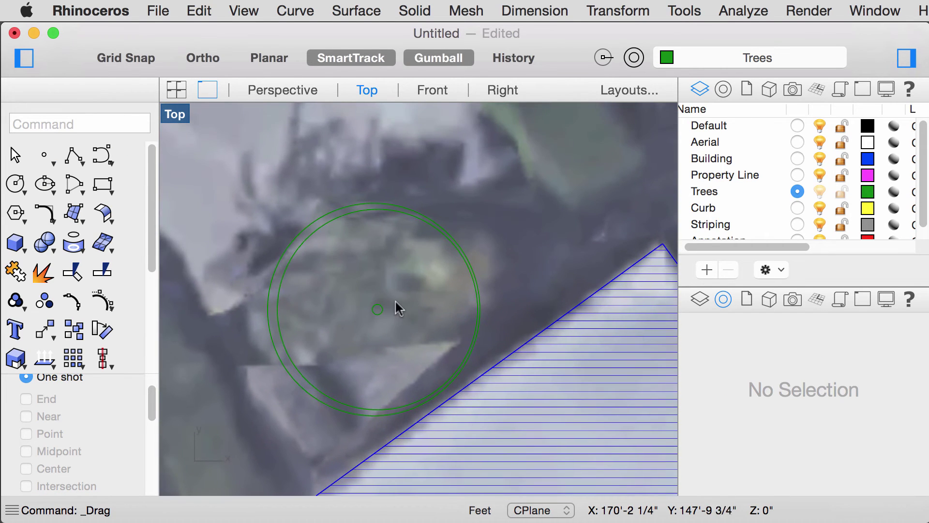
left_click_drag(357, 322, 358, 323)
key("Escape")
scroll(379, 313, "up", 3)
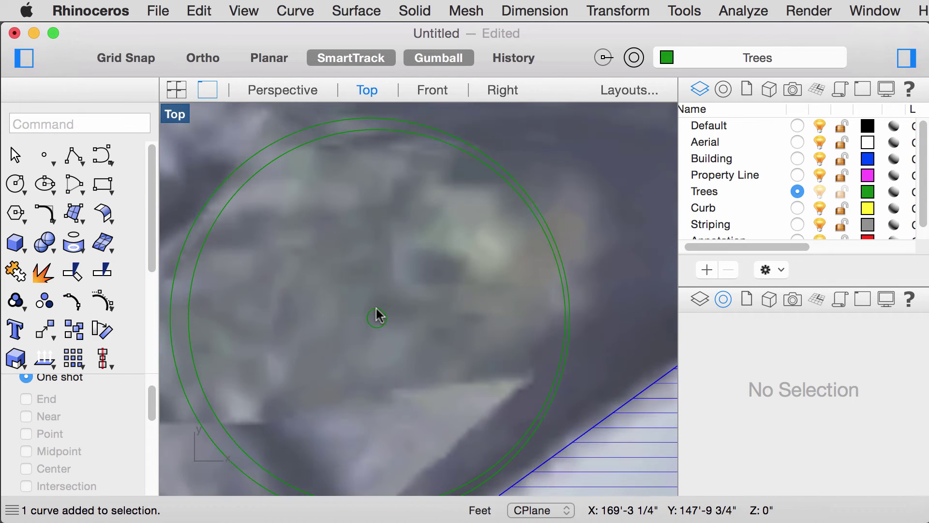
left_click(366, 329)
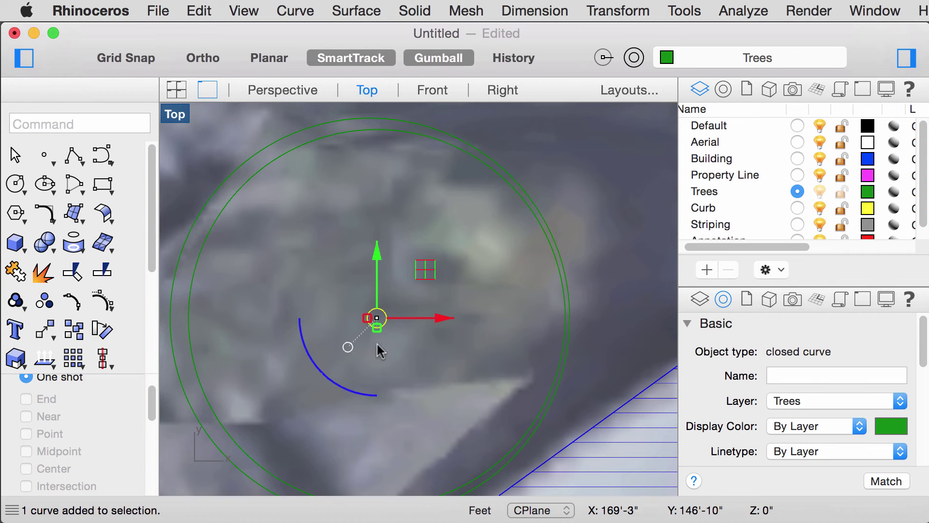
key("Escape")
scroll(392, 345, "down", 2)
scroll(476, 311, "down", 1)
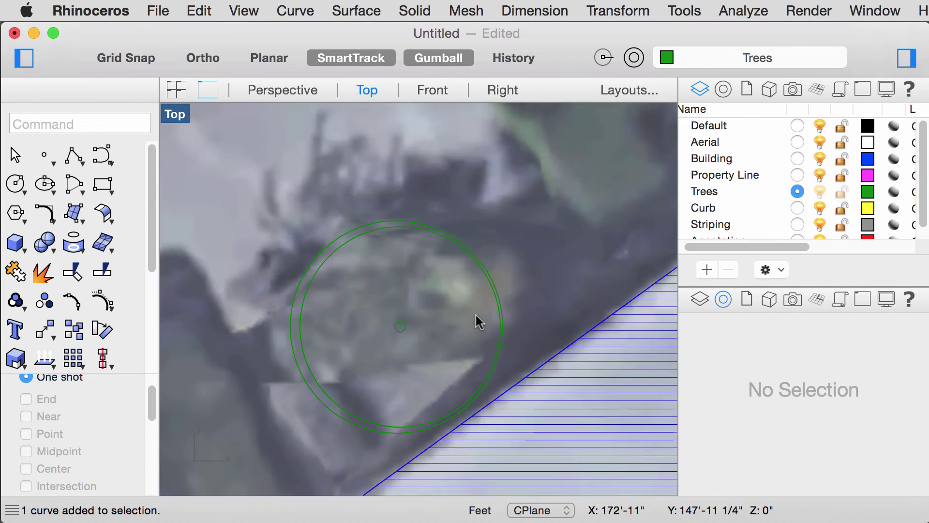
right_click_drag(506, 275, 504, 243)
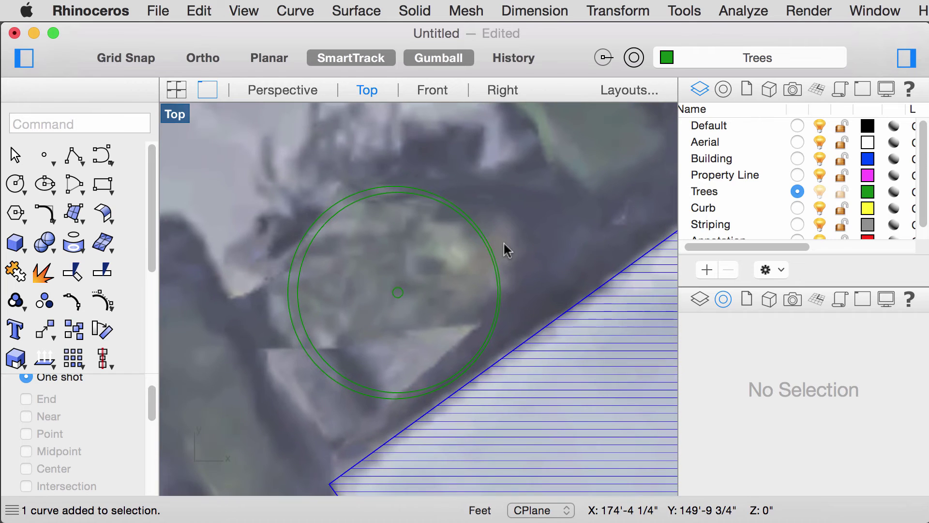
left_click(314, 363)
left_click(453, 292)
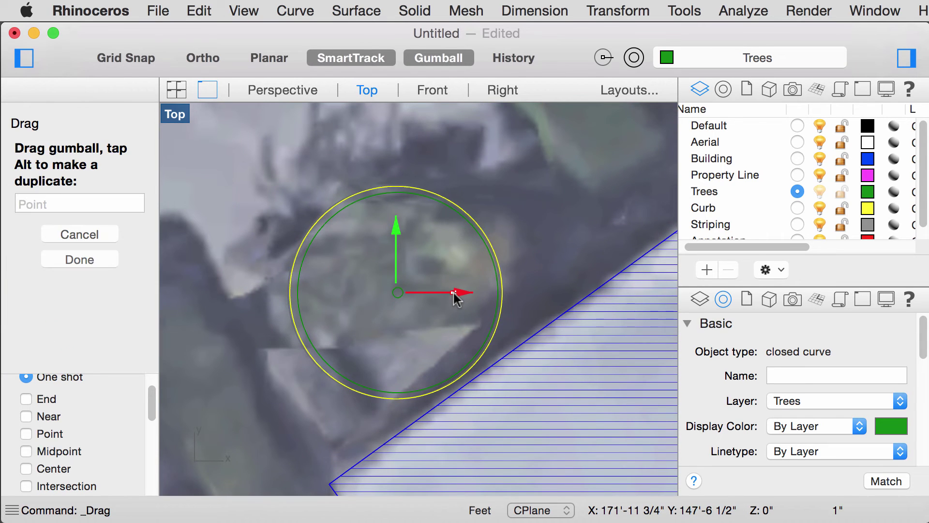
left_click(602, 184)
right_click_drag(546, 237, 530, 288)
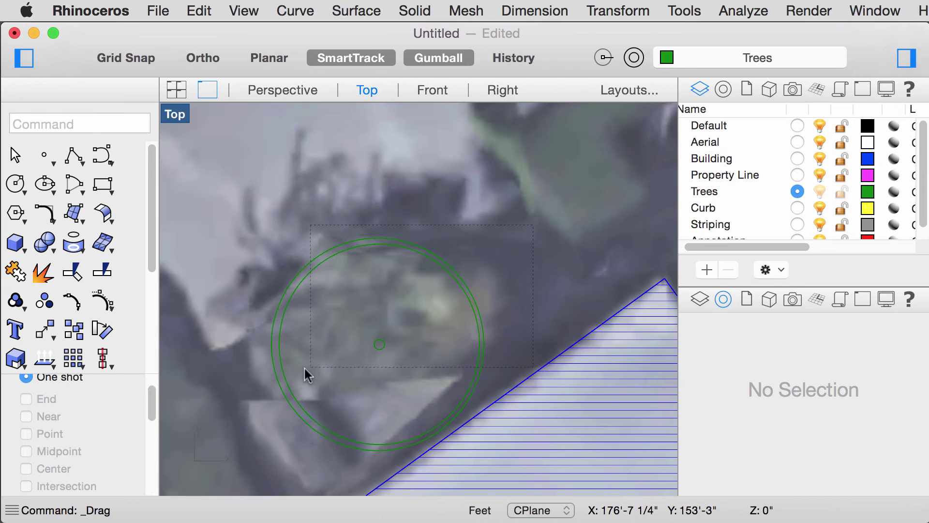
left_click_drag(288, 353, 288, 354)
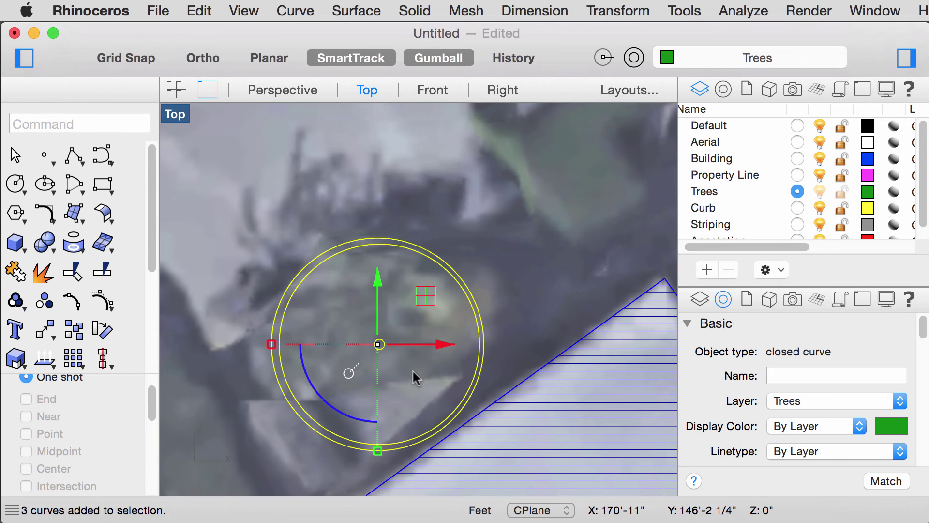
Make a block named Tree1 from the three circles, based at their snapped centre.
type("block")
key("Return")
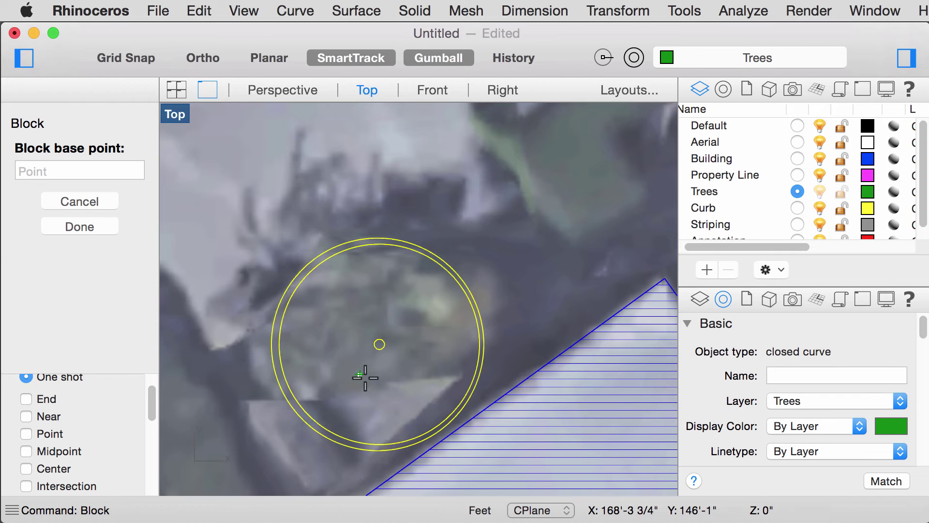
left_click(30, 469)
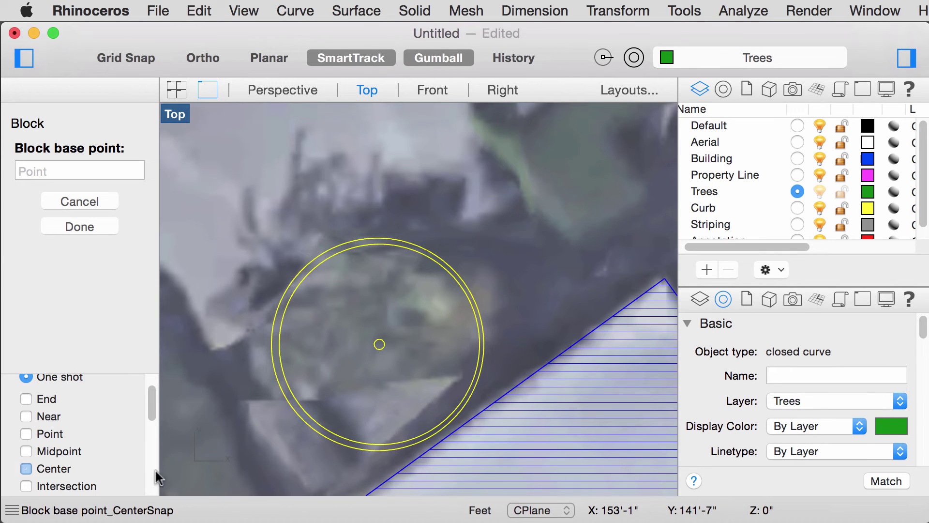
left_click(379, 440)
left_click_drag(393, 187, 831, 155)
left_click_drag(742, 154, 490, 128)
type("Tree1")
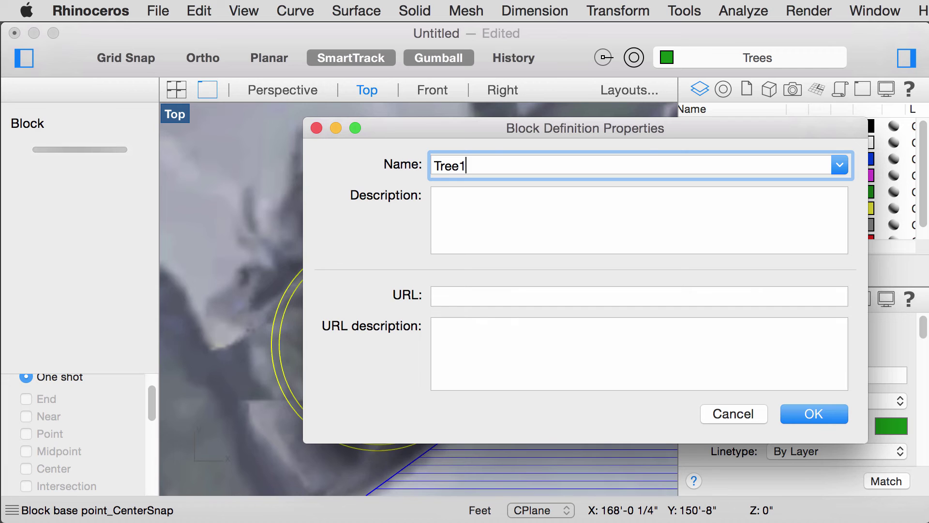
left_click(812, 414)
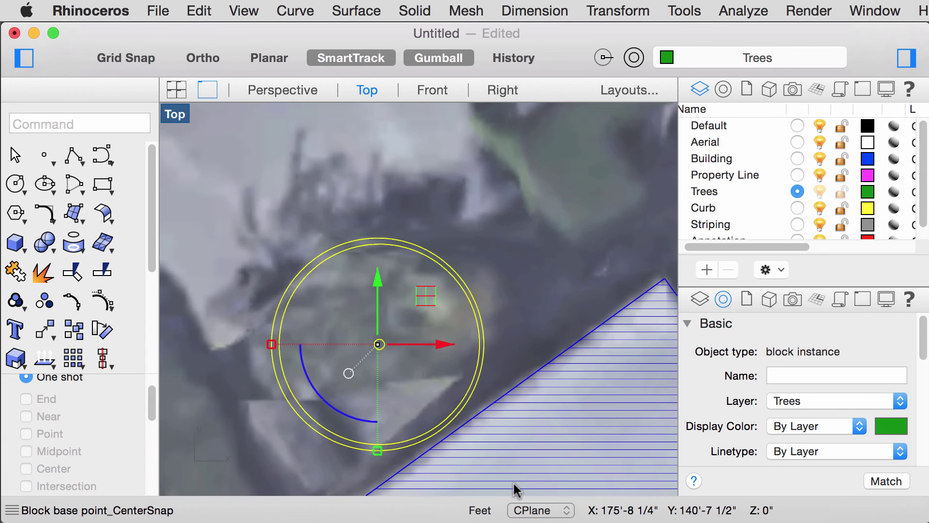
left_click(548, 303)
left_click(479, 353)
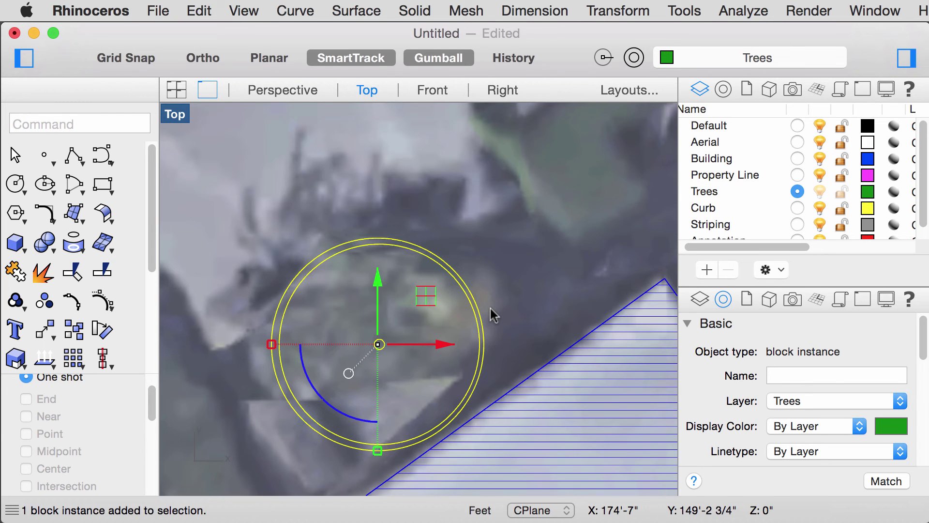
scroll(483, 307, "down", 5)
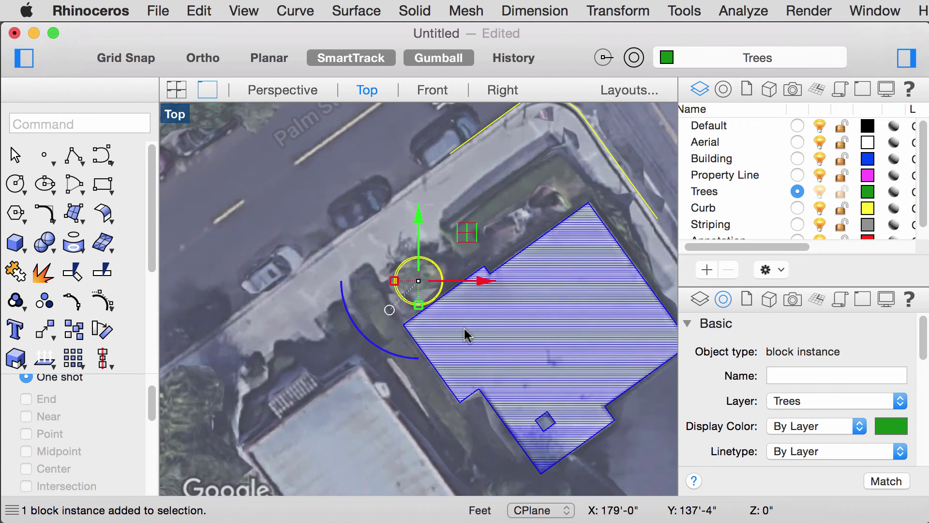
Rescale the original Tree1 block about its centre.
type("scale")
key("Return")
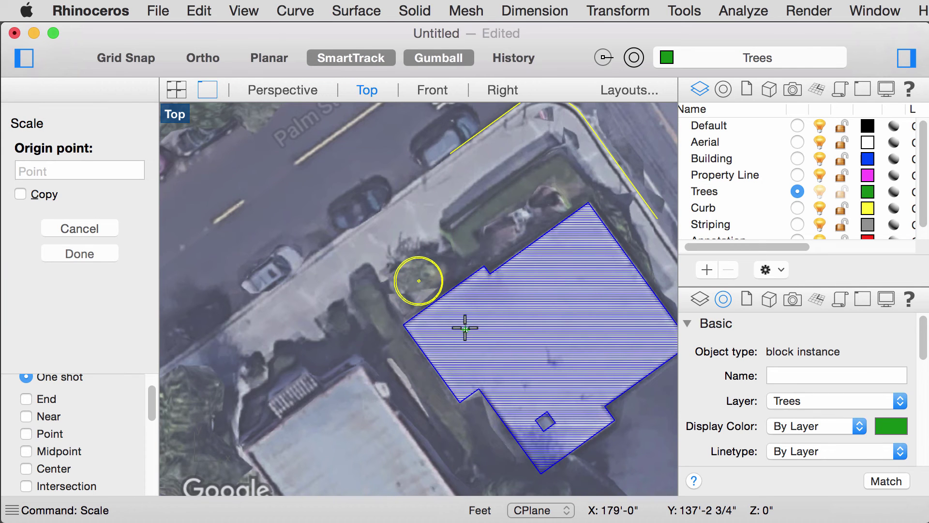
scroll(420, 286, "up", 6)
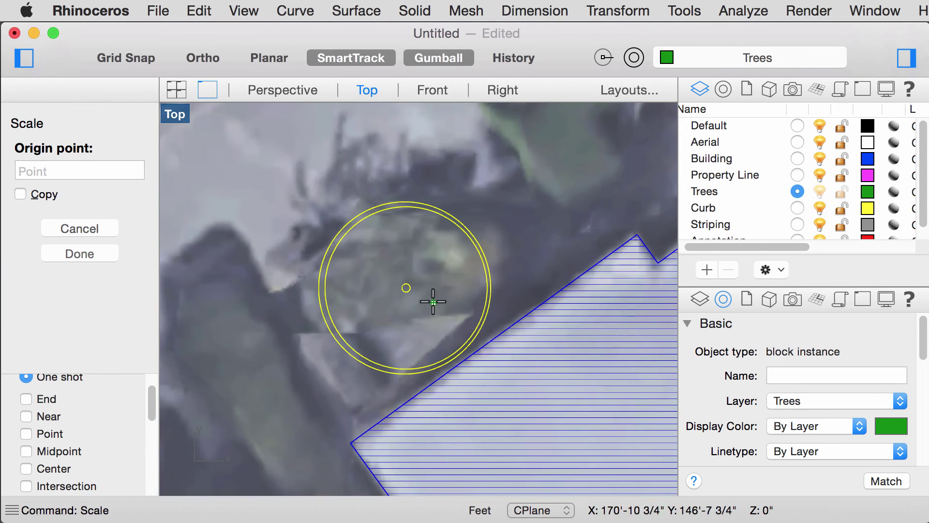
left_click(428, 292)
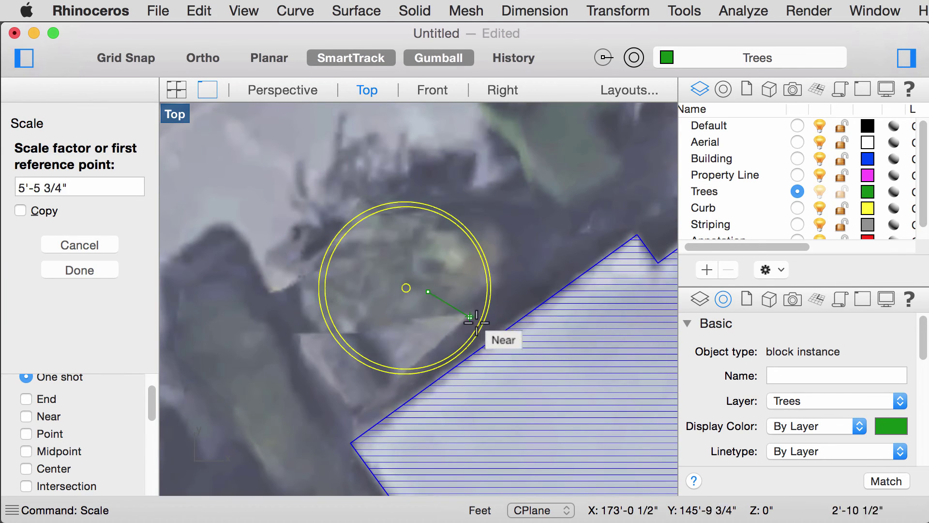
left_click(477, 328)
left_click(470, 325)
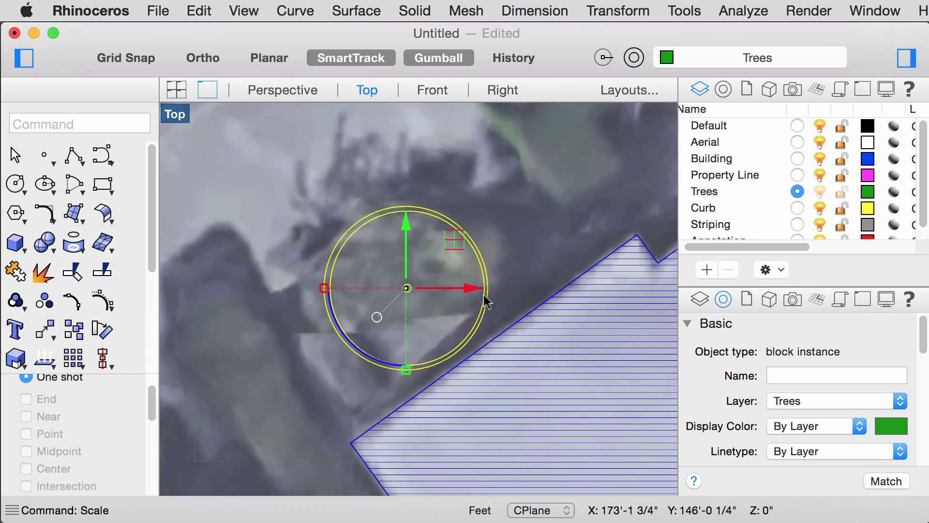
Copy the Tree1 block onto the tree below the building's southern corner.
type("copy")
key("Return")
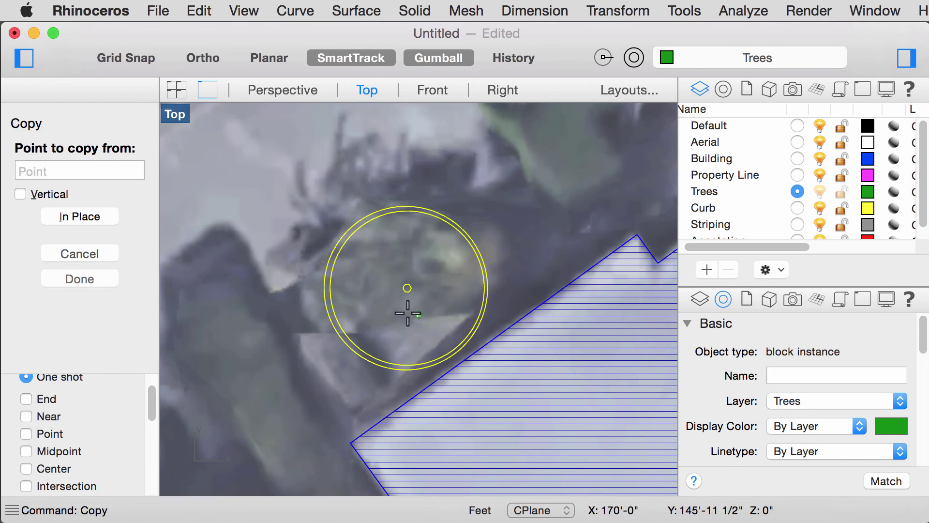
left_click(407, 314)
scroll(504, 146, "down", 5)
right_click_drag(529, 290, 434, 271)
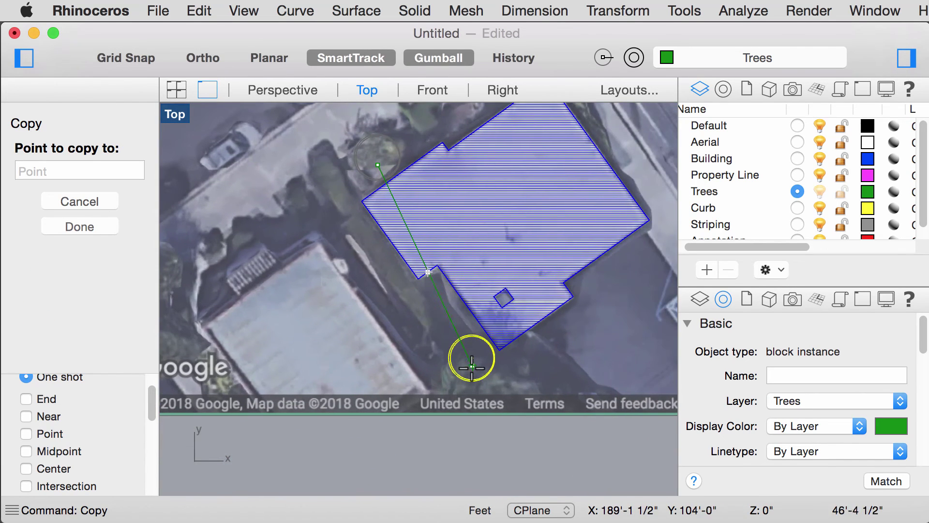
left_click(469, 370)
key("Return")
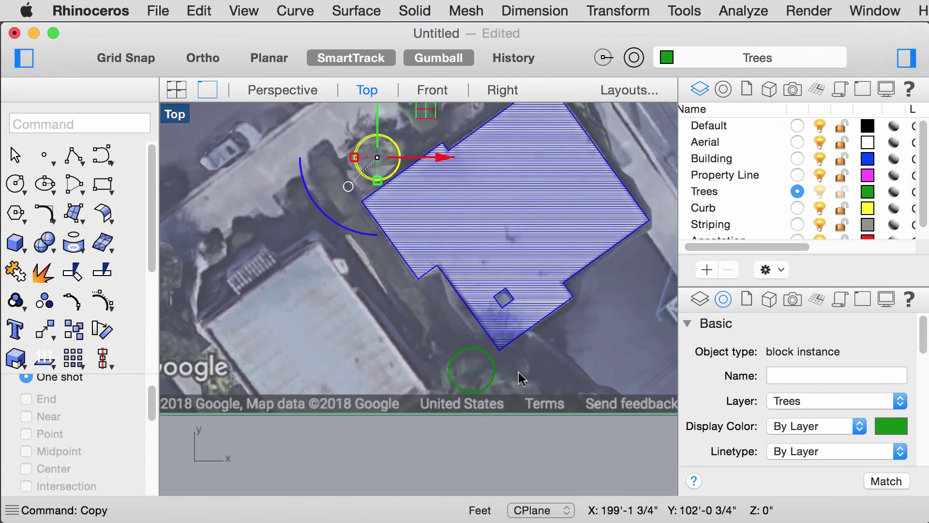
Scale the copied Tree1 block up to match the lower tree's canopy edge.
left_click(495, 372)
type("scale")
key("Return")
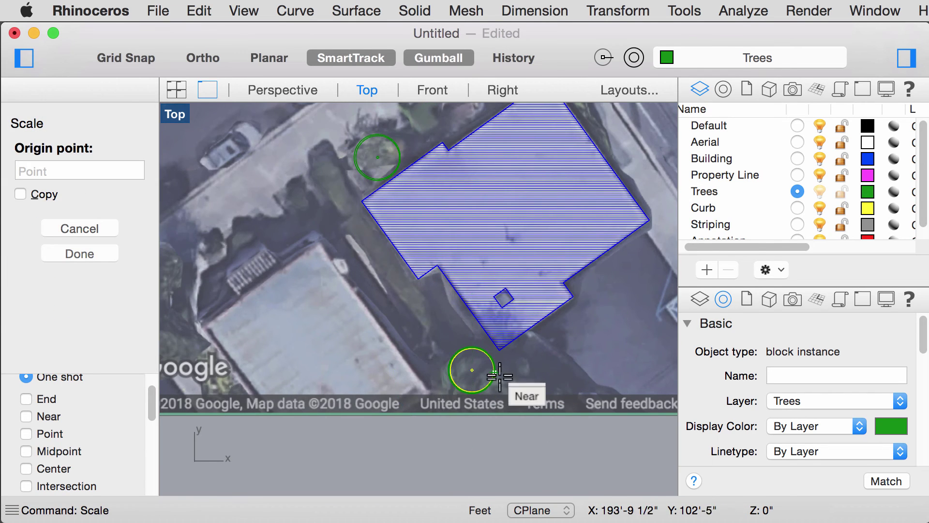
scroll(481, 378, "up", 5)
left_click(475, 308)
left_click(495, 325)
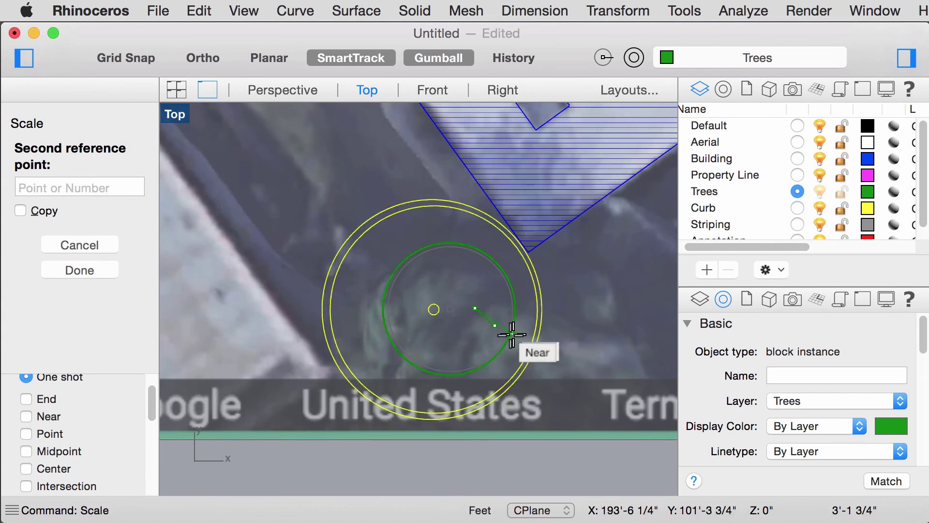
left_click(506, 334)
left_click(570, 338)
scroll(565, 327, "down", 5)
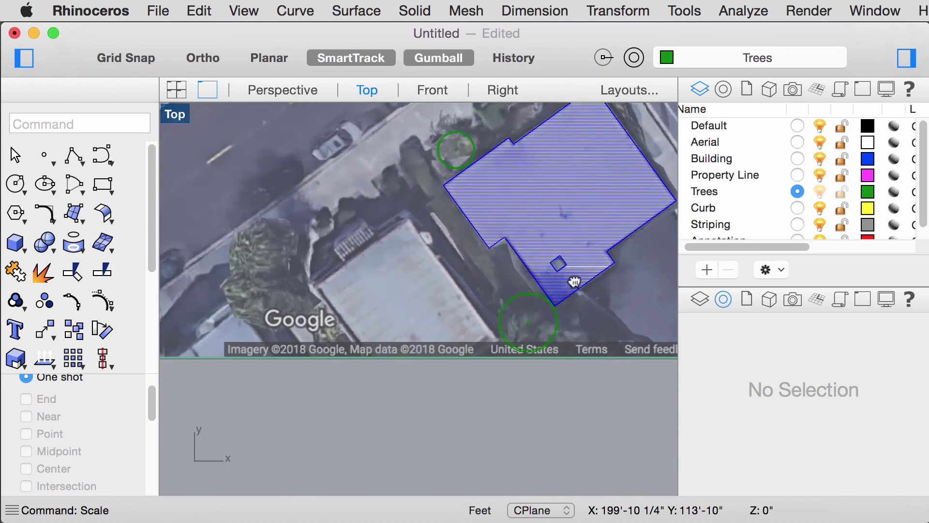
scroll(449, 263, "up", 6)
scroll(464, 285, "up", 3)
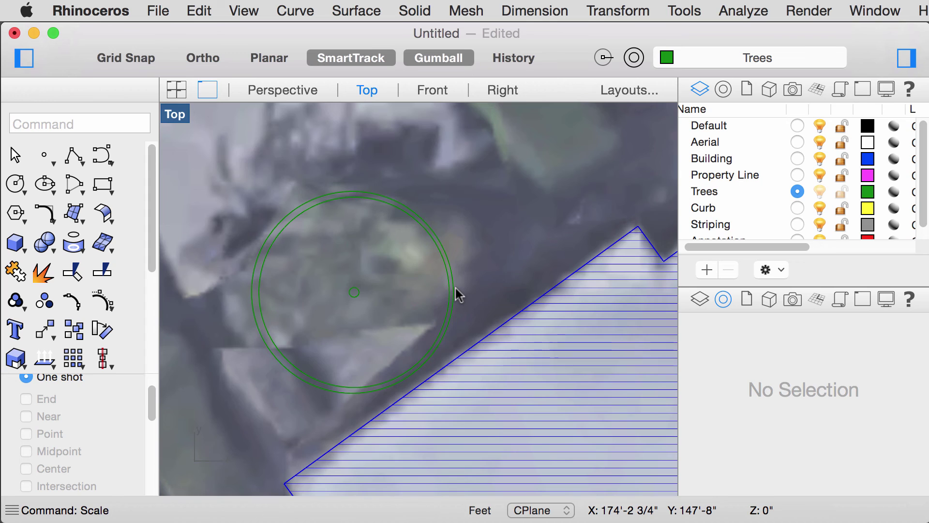
left_click(455, 288)
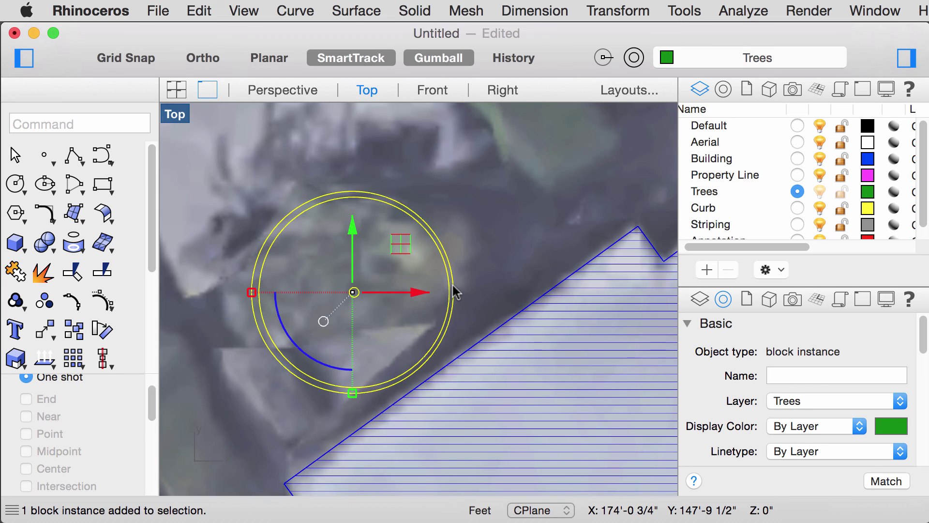
Explode the upper Tree1 block into its separate circles.
left_click(472, 257)
left_click(448, 257)
type("Explopde")
key("BackSpace")
key("BackSpace")
key("BackSpace")
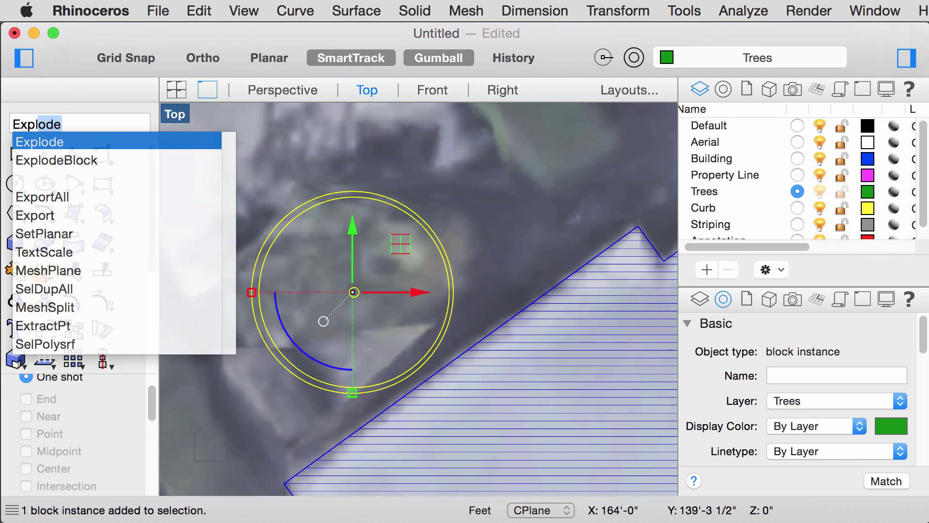
key("Return")
key("Escape")
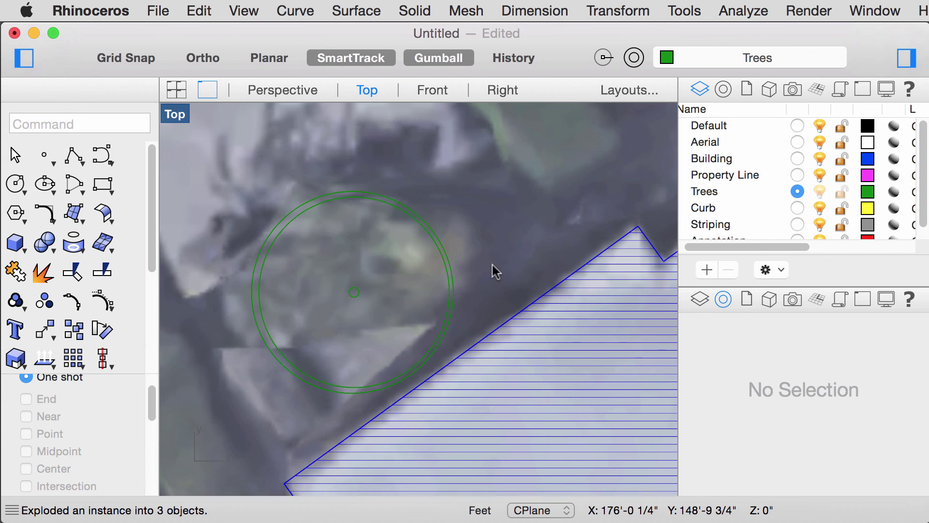
Draw a radius polyline from the circles' centre to the outer canopy circle.
left_click(457, 276)
left_click(74, 156)
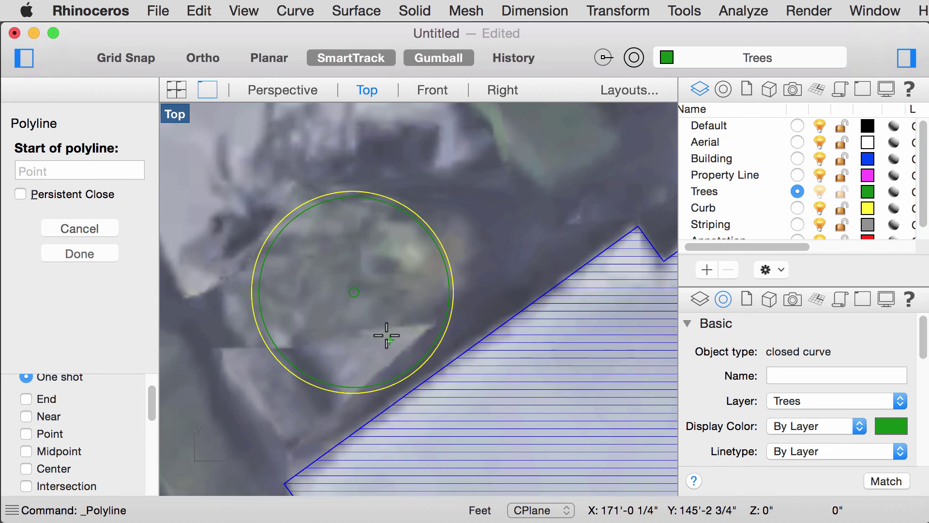
scroll(364, 324, "up", 2)
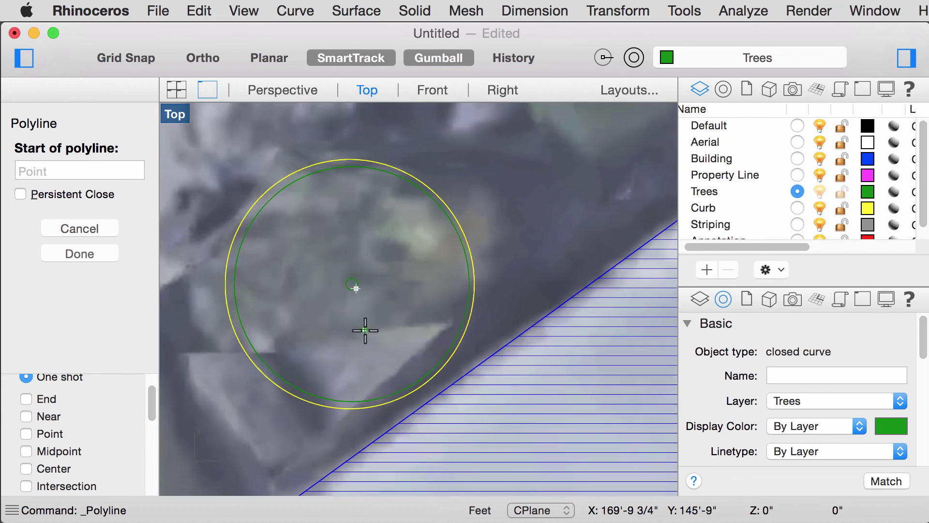
left_click(47, 469)
left_click(375, 401)
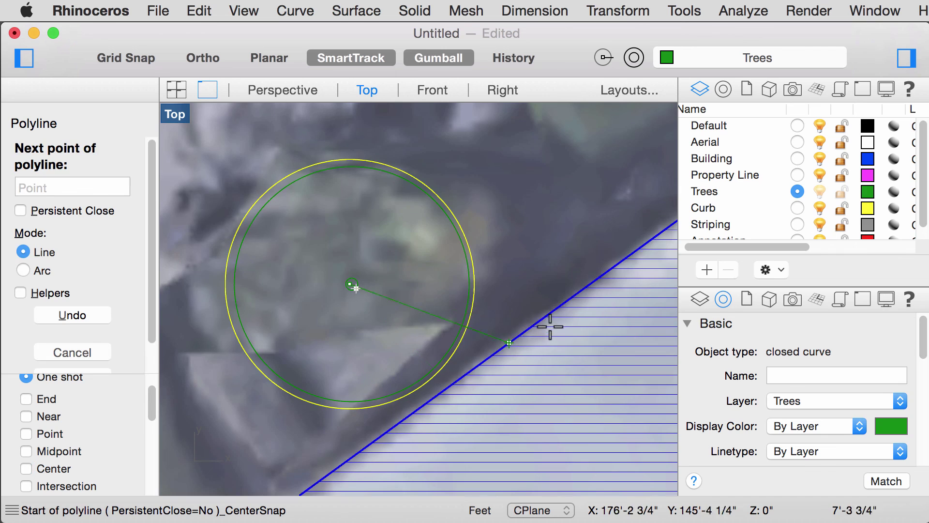
left_click(499, 311)
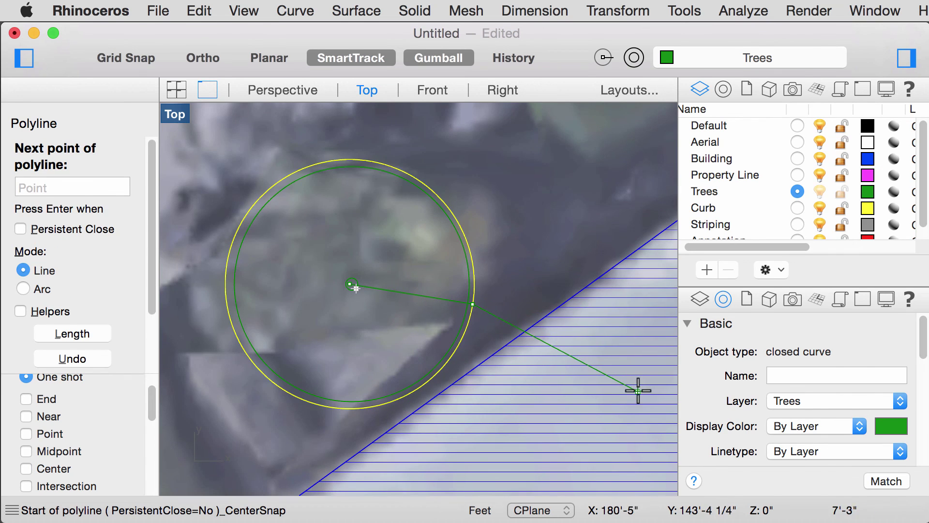
key("Return")
key("Escape")
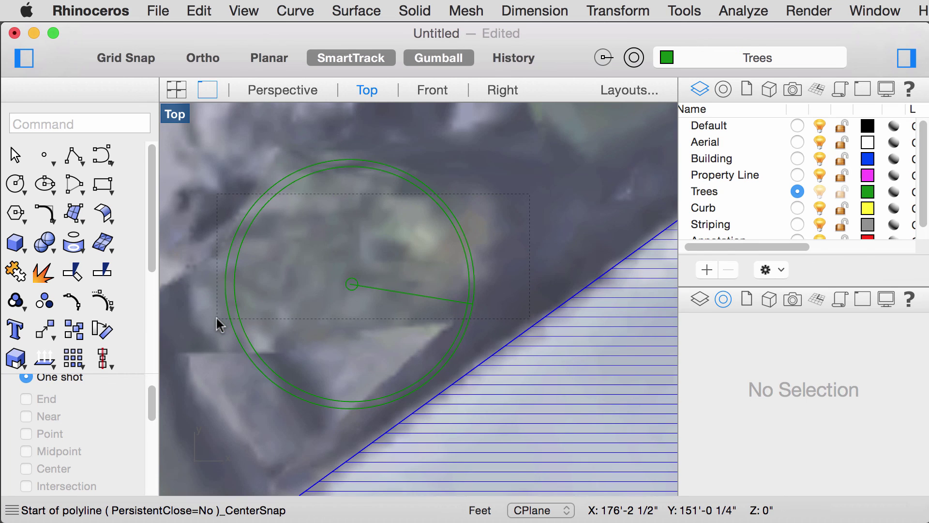
Redefine block Tree1 from the circles and radius line, based at the centre, replacing the old definition.
left_click_drag(220, 324, 218, 321)
type("block")
key("Return")
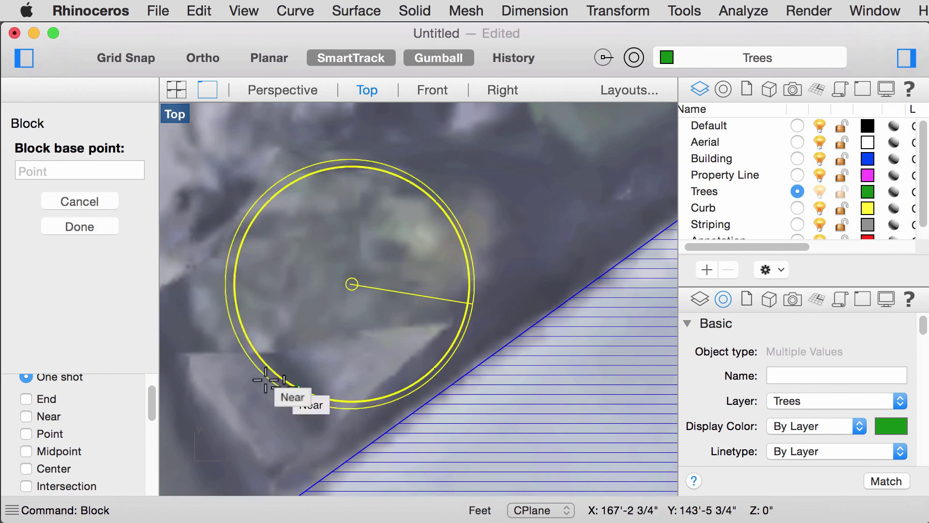
left_click(69, 471)
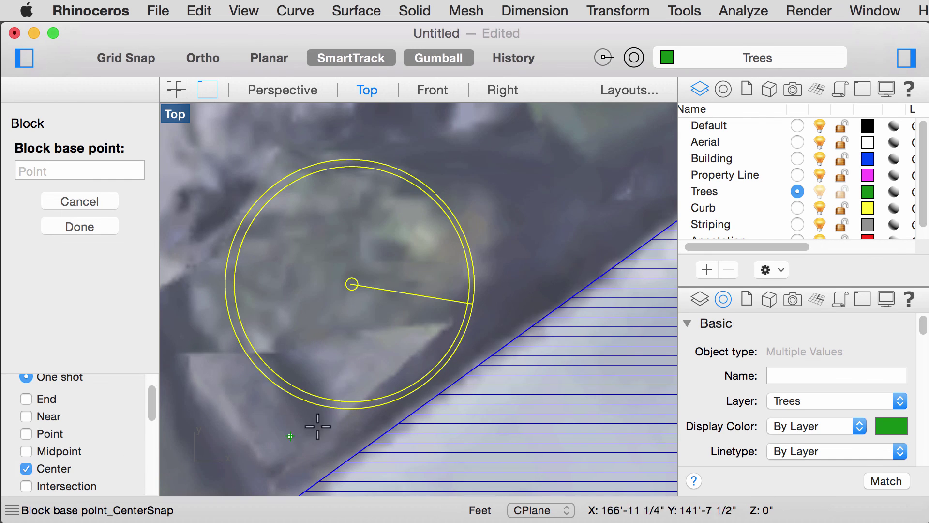
left_click(401, 389)
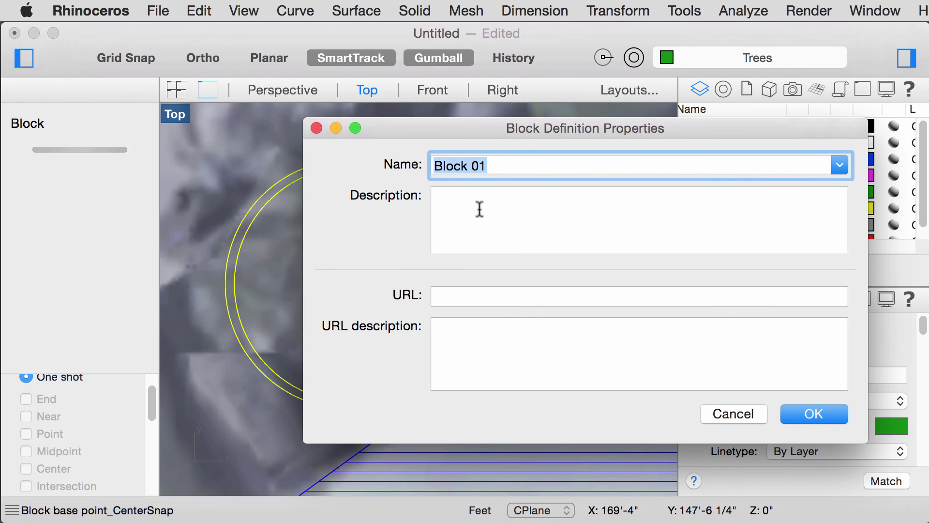
type("Tree1")
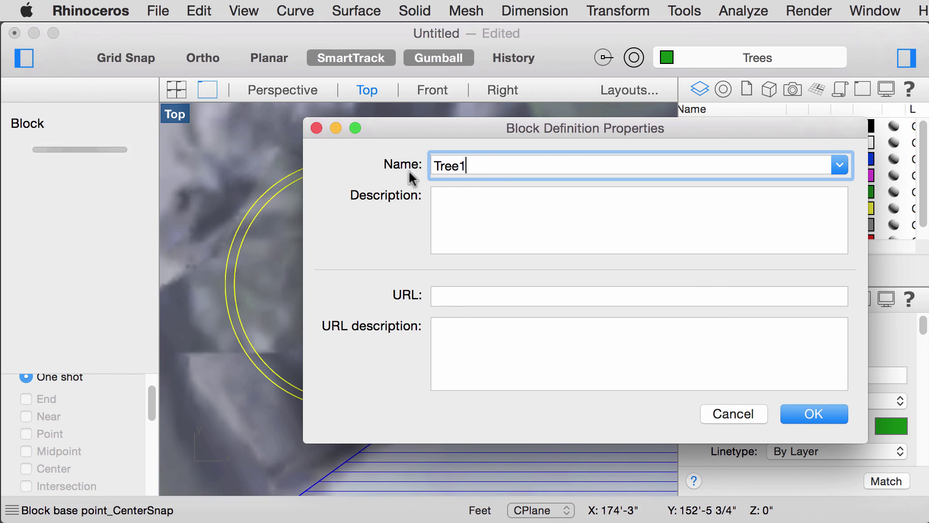
left_click(813, 414)
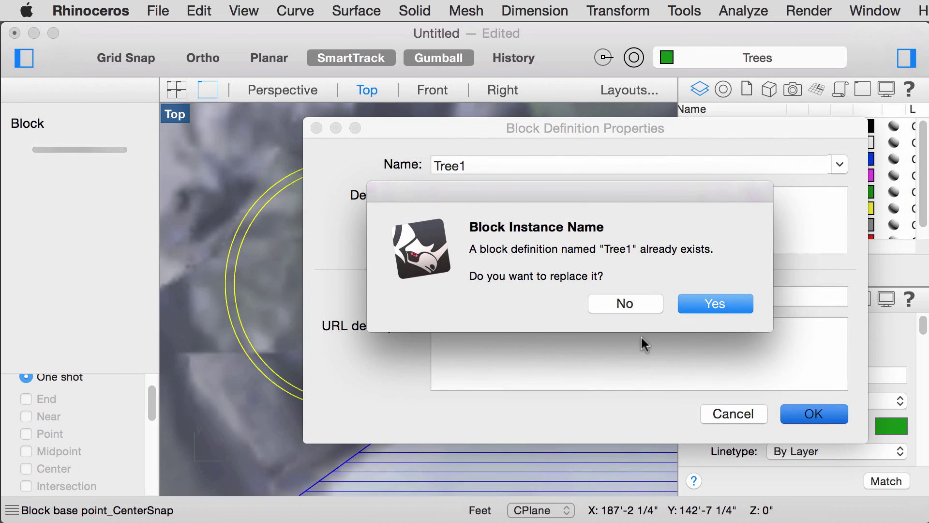
left_click(714, 304)
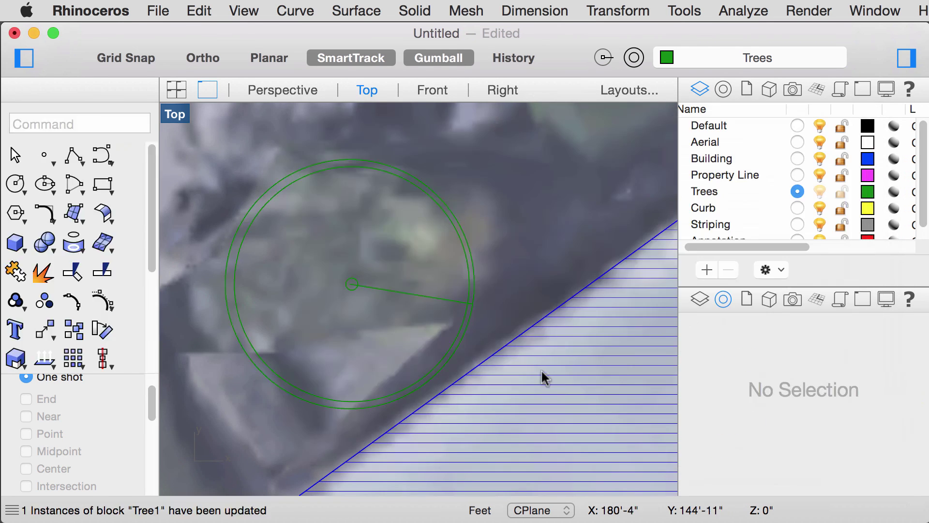
Check that the lower tree block now also shows the radius line.
scroll(421, 272, "down", 6)
left_click(581, 438)
scroll(556, 401, "down", 3)
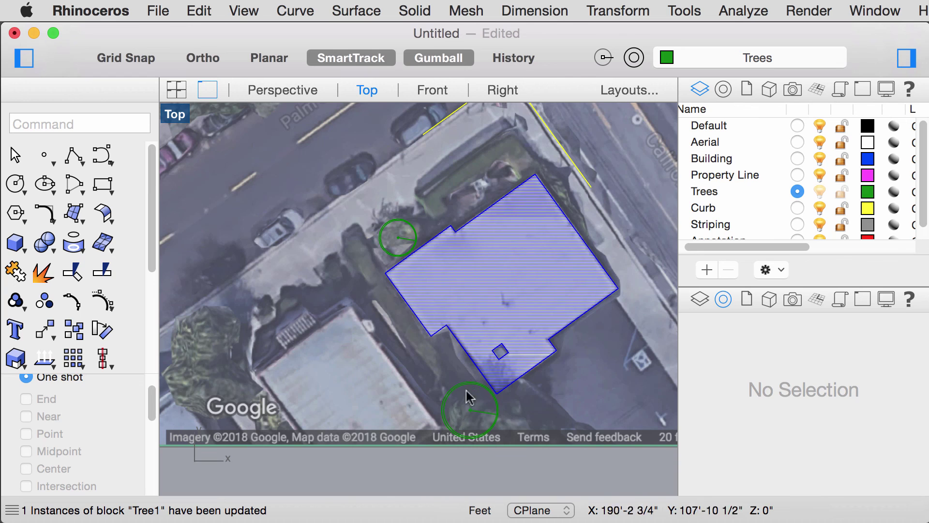
left_click(488, 420)
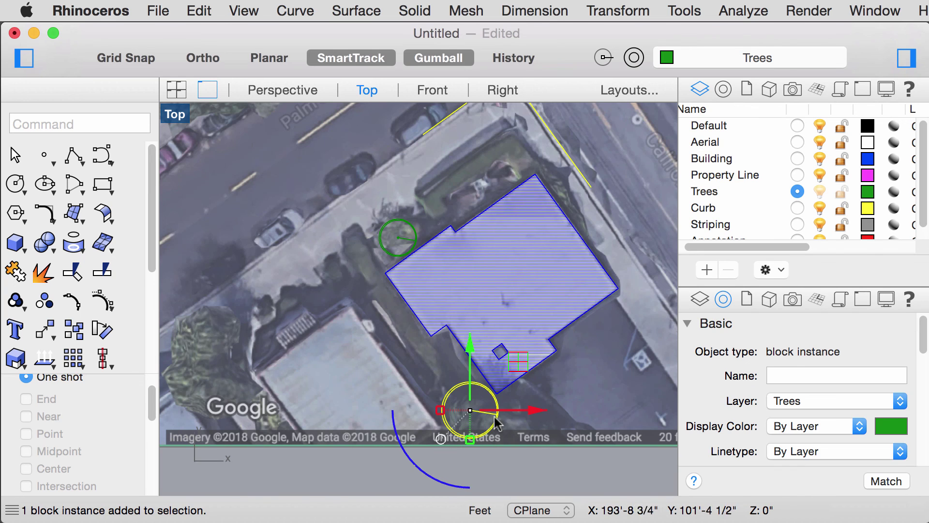
scroll(495, 422, "up", 3)
left_click(518, 411)
left_click(501, 416)
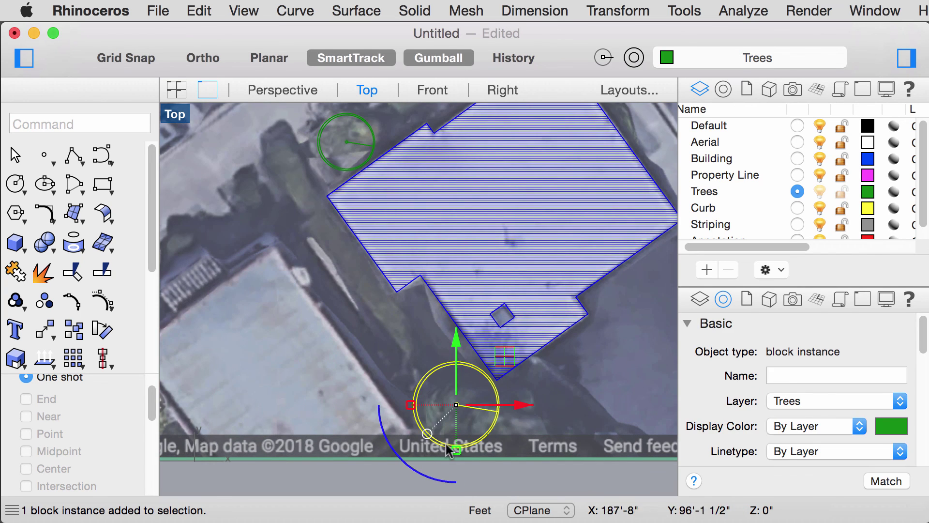